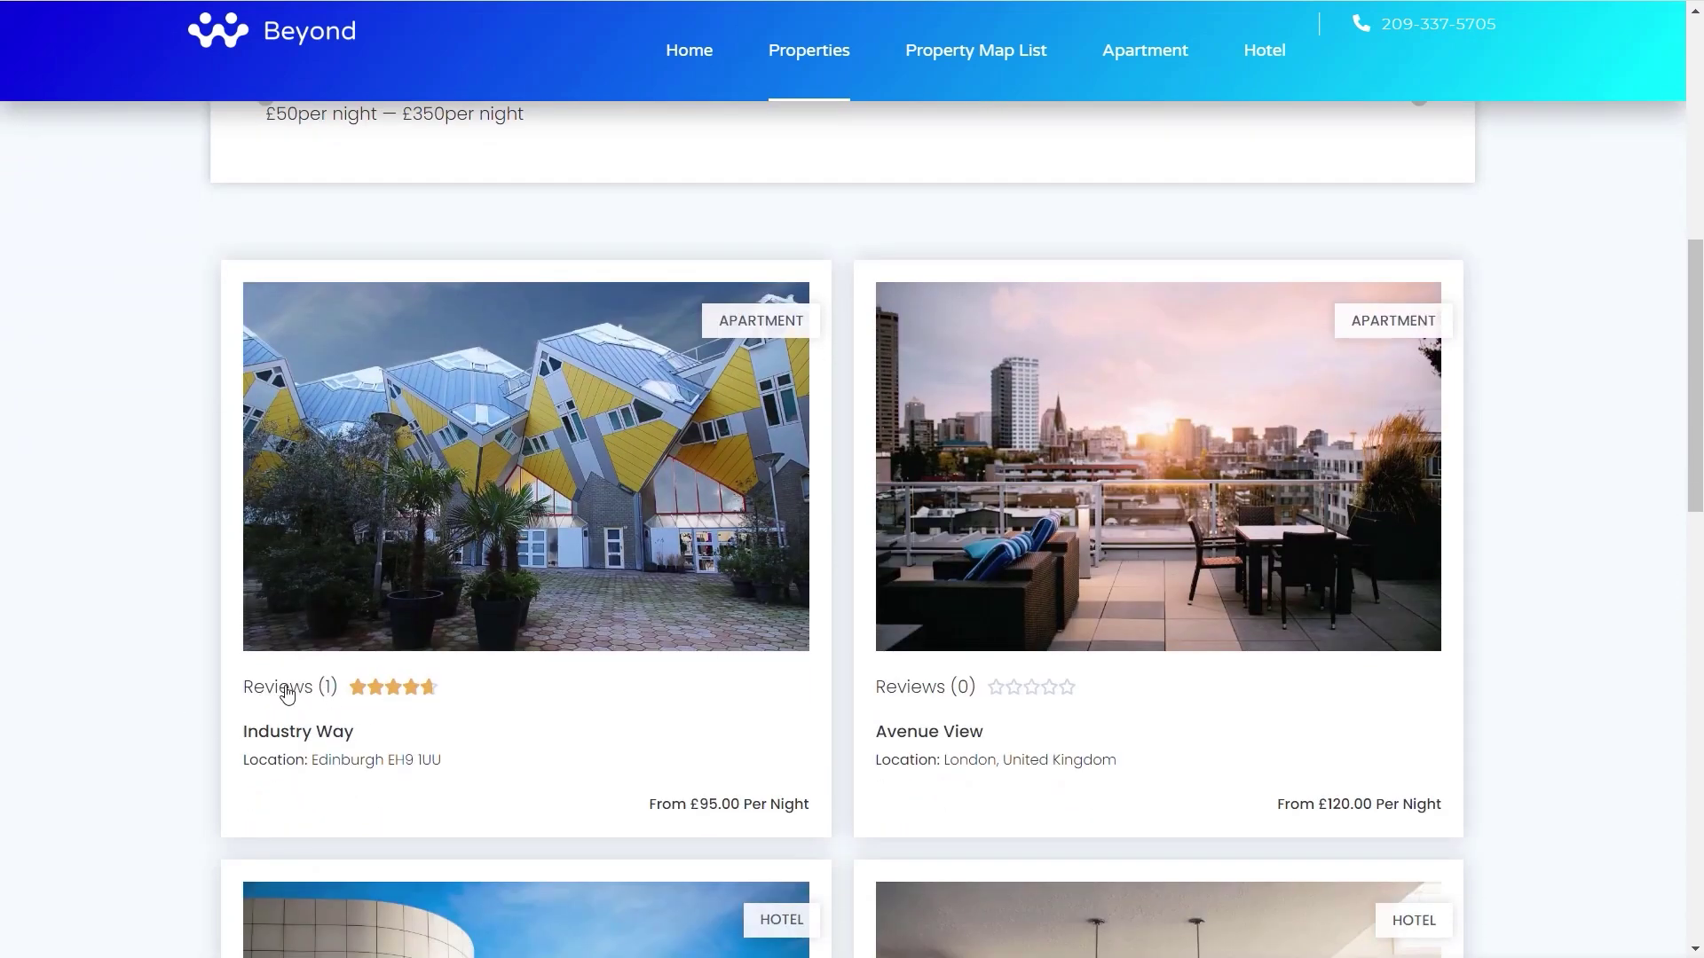
Step: View the Industry Way property page, then go to the JetReviews overview in the admin
left_click(449, 499)
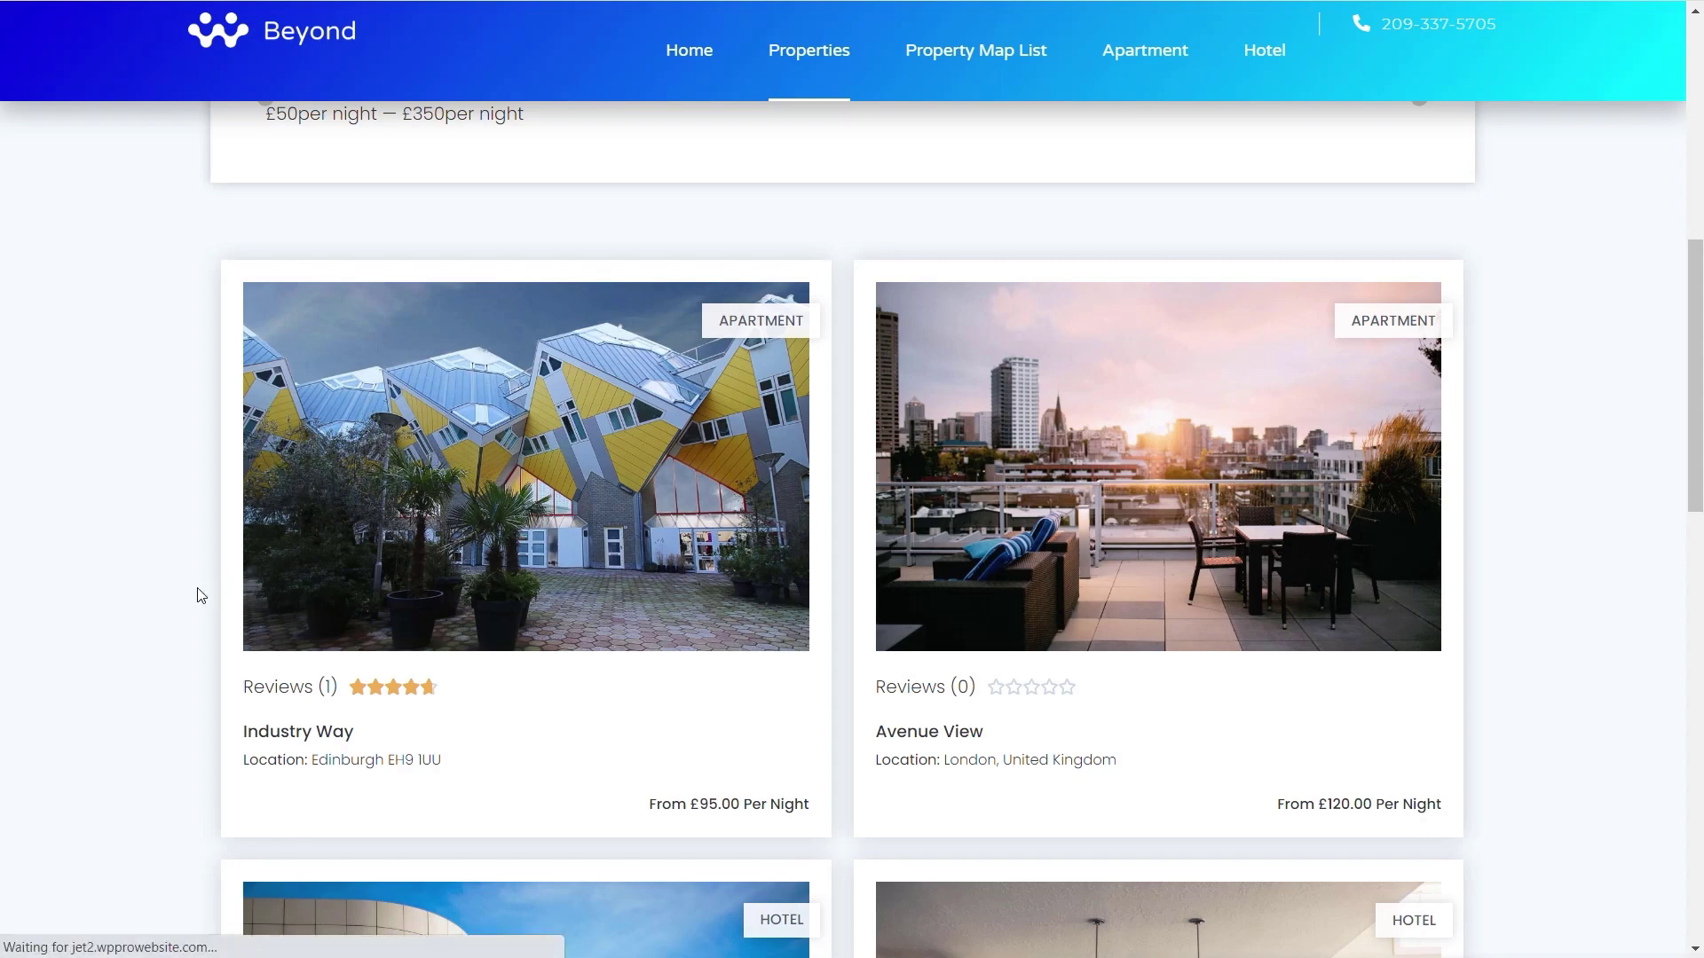
scroll(197, 587, "down", 9)
scroll(197, 595, "down", 9)
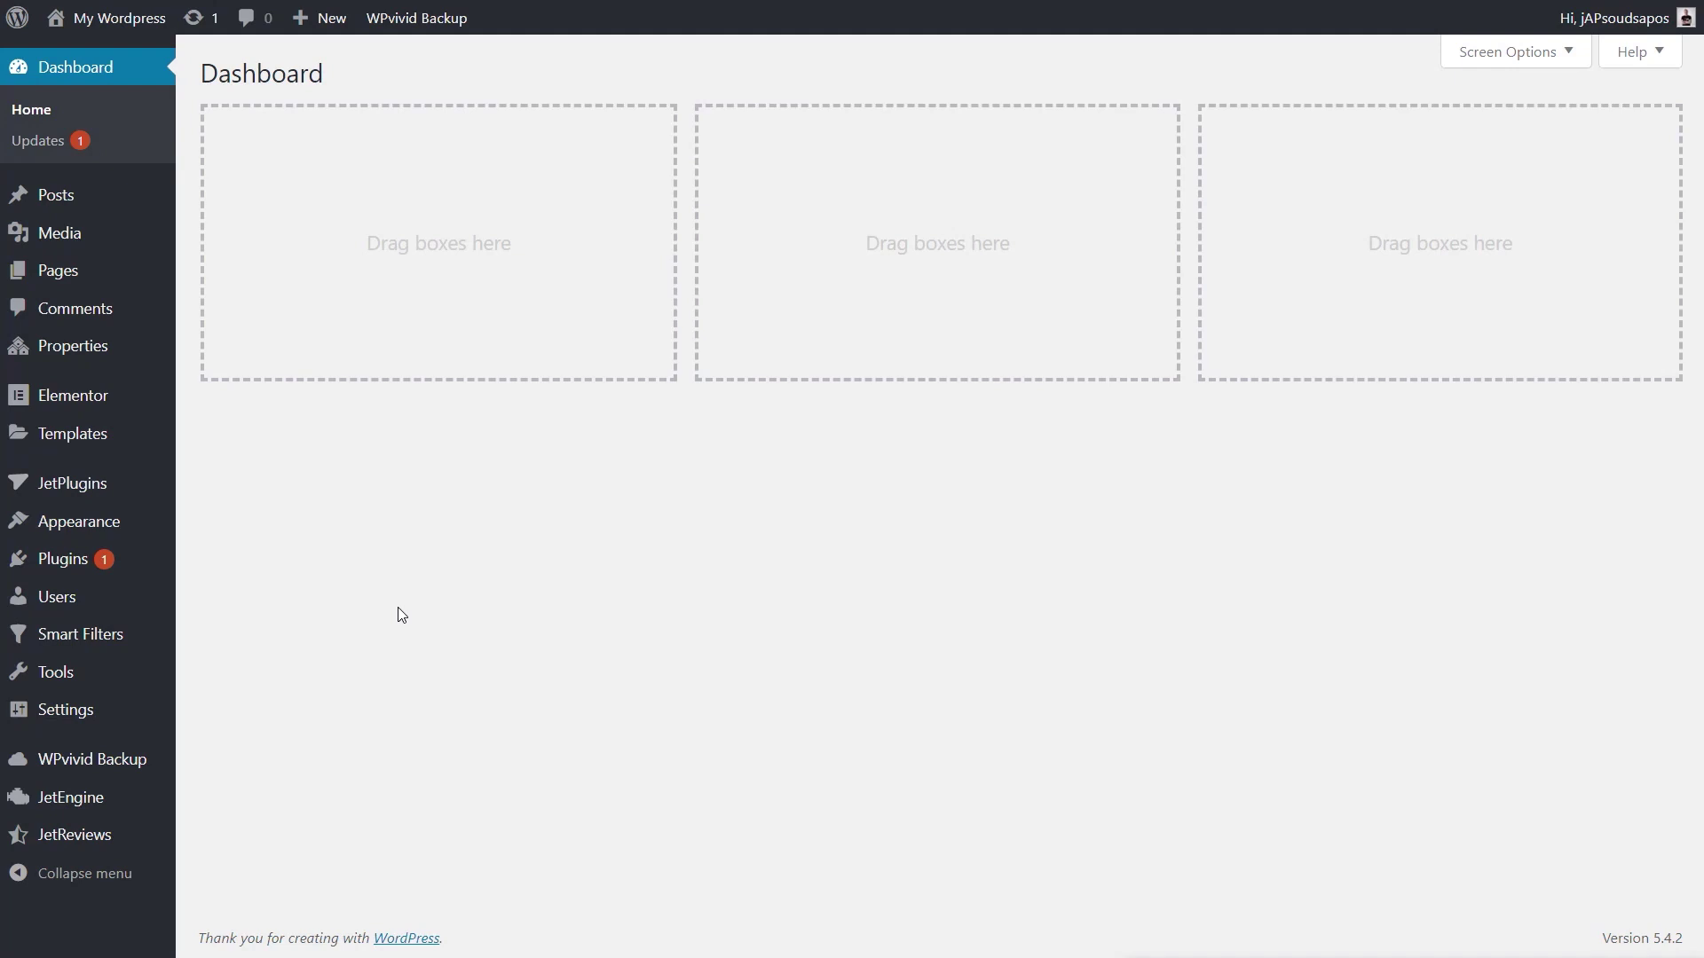
mouse_move(74, 844)
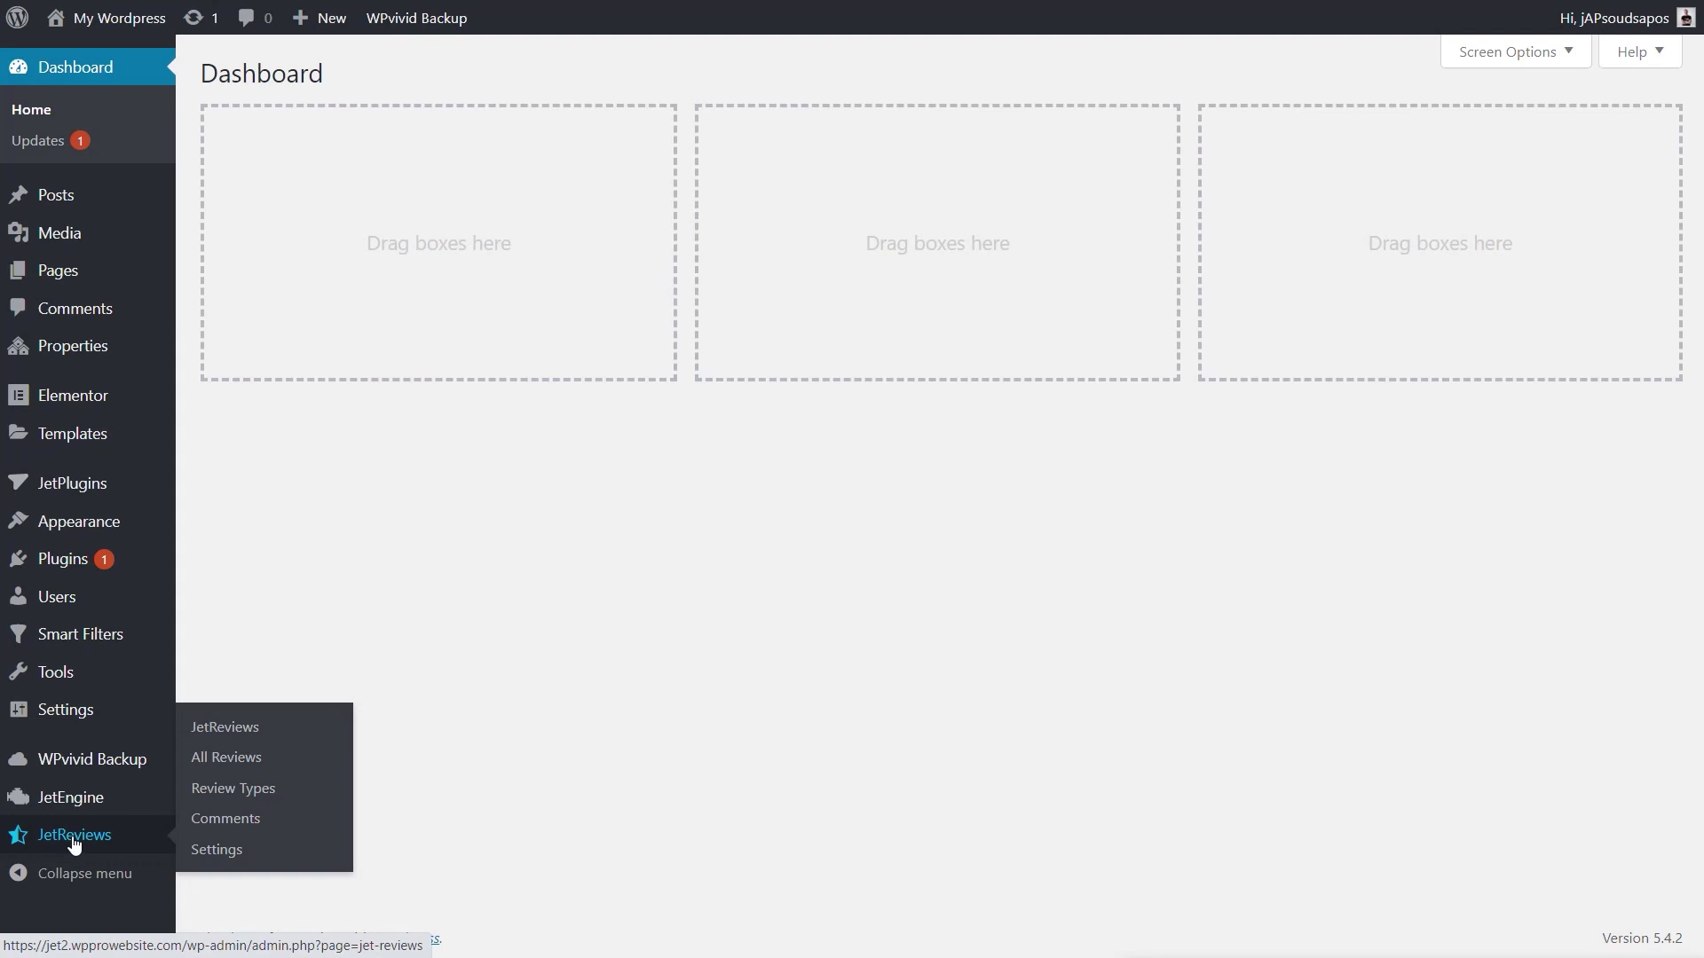
left_click(246, 738)
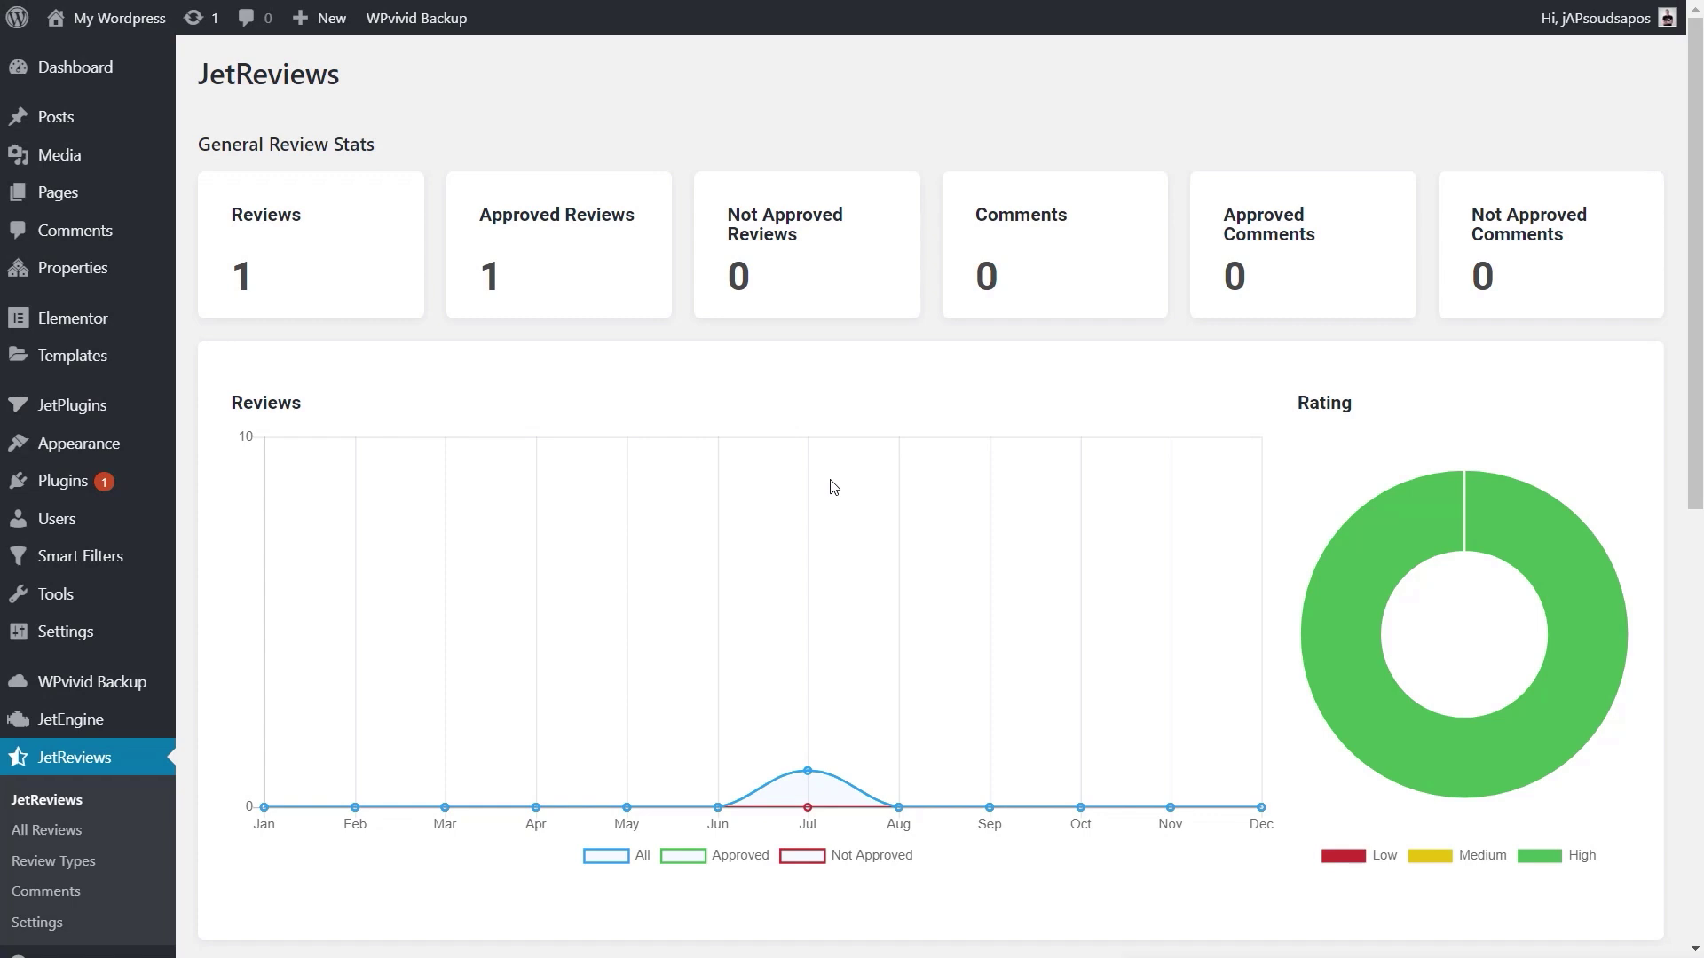
Step: Compare JetReviews stats for Properties, Pages and Posts, then open the All Reviews list
scroll(834, 487, "down", 8)
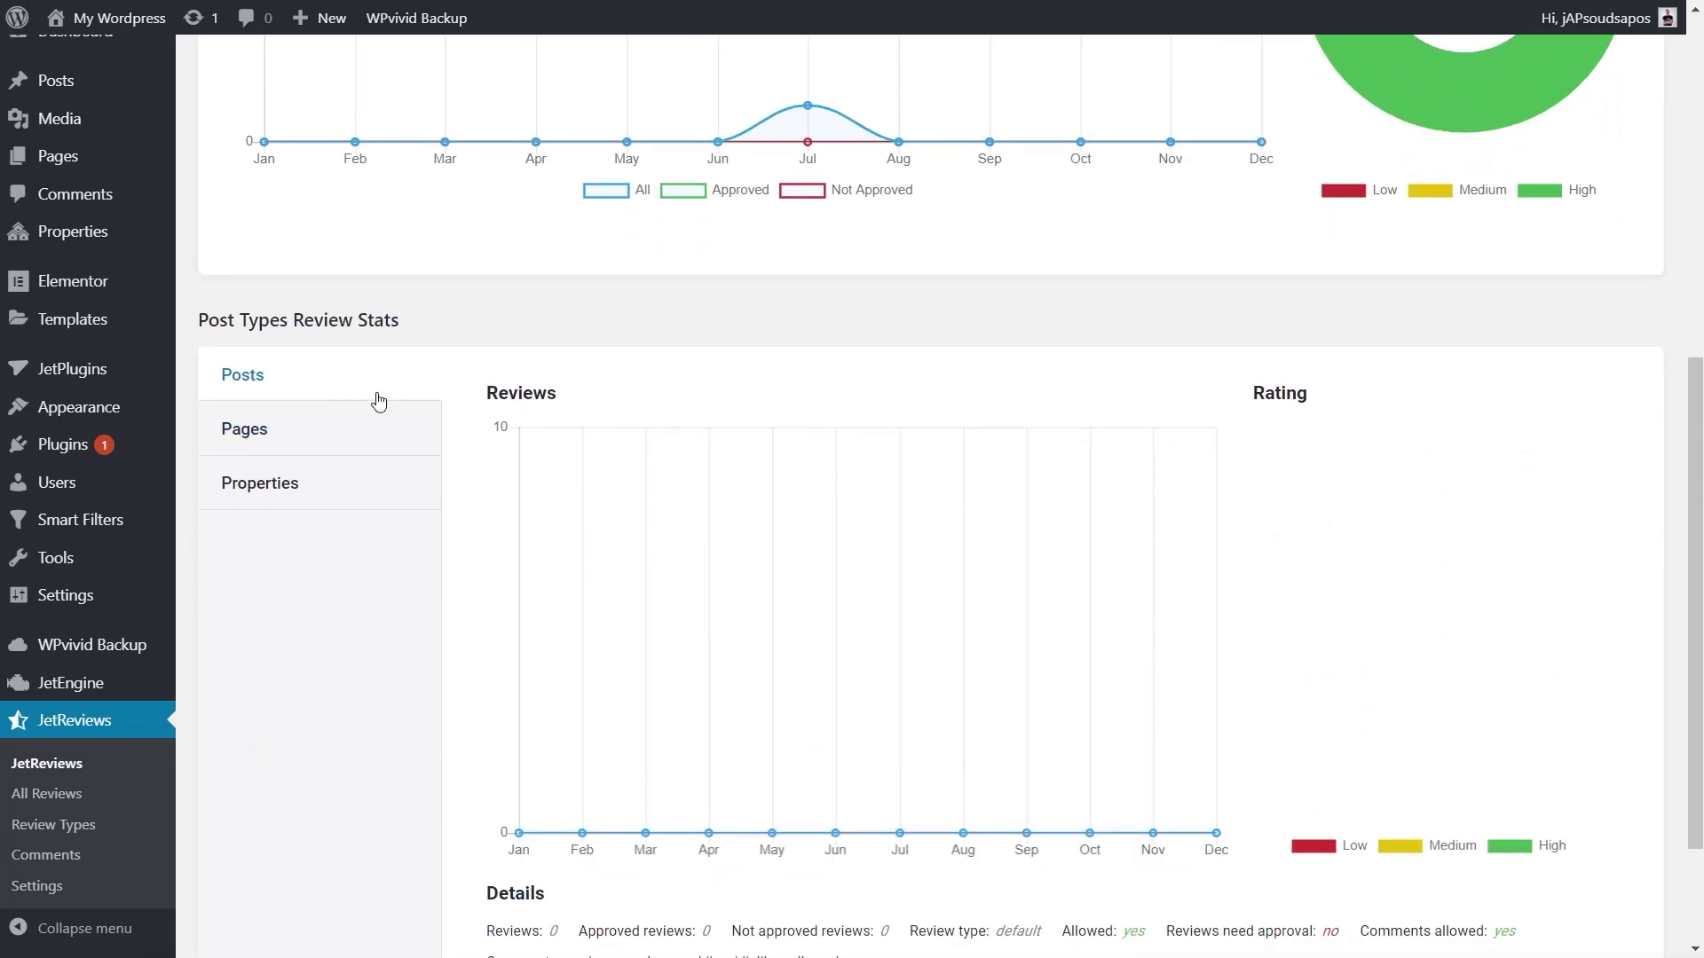
scroll(368, 599, "down", 1)
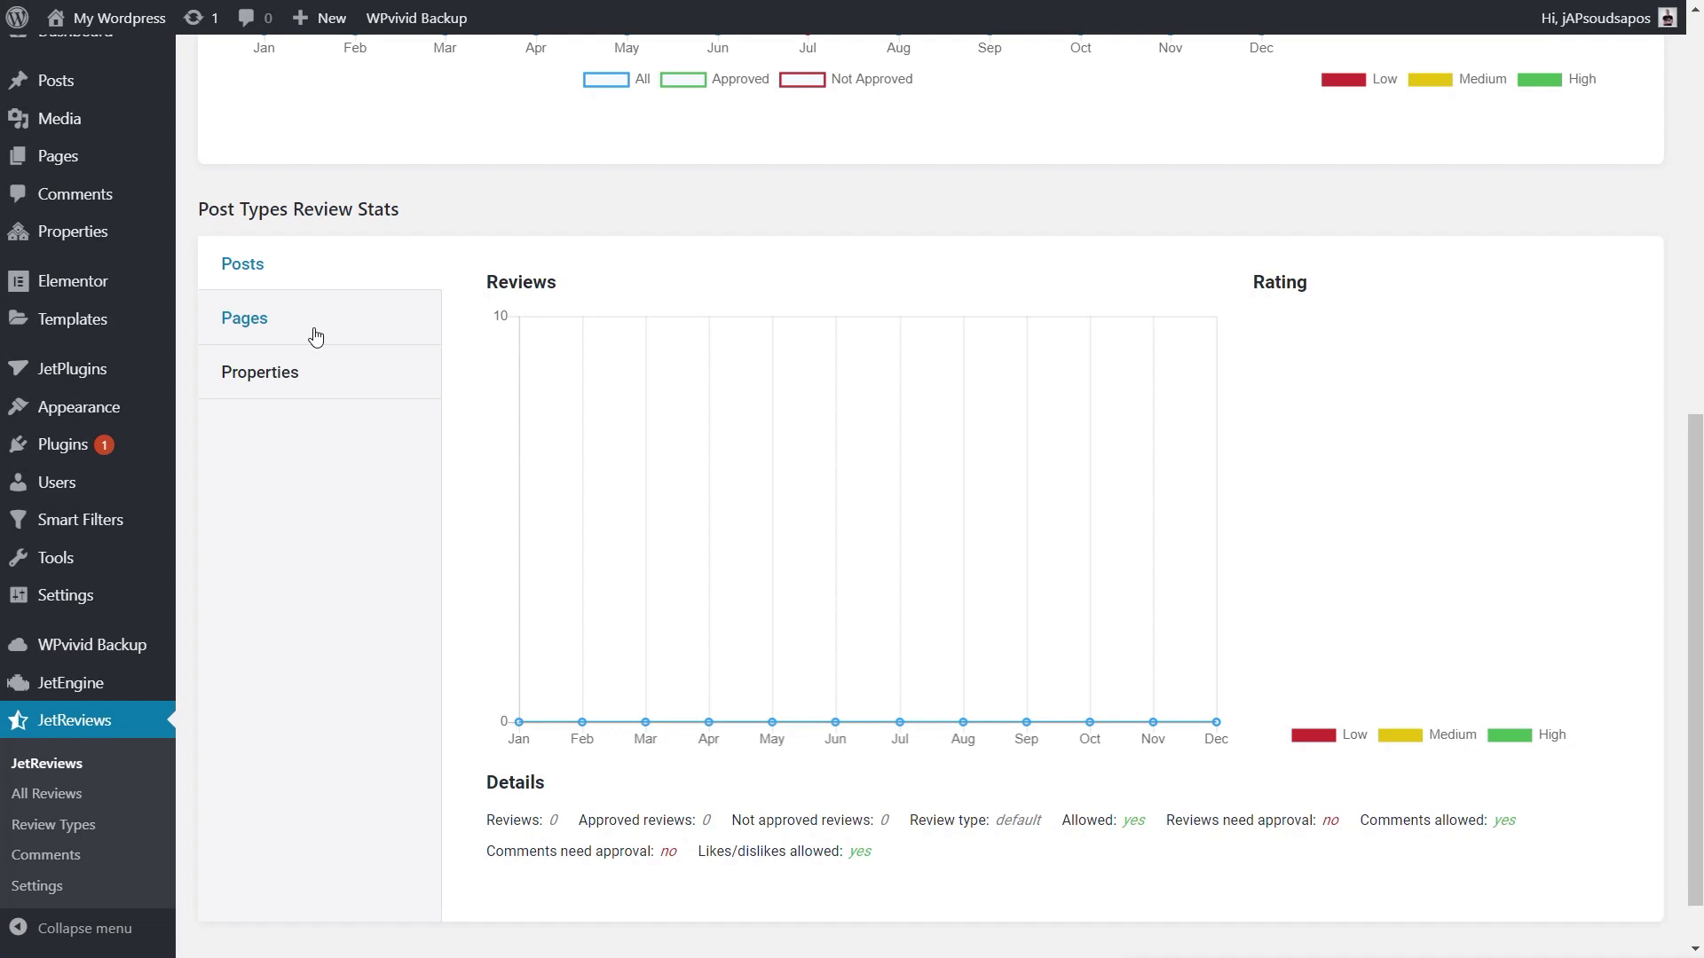
left_click(293, 372)
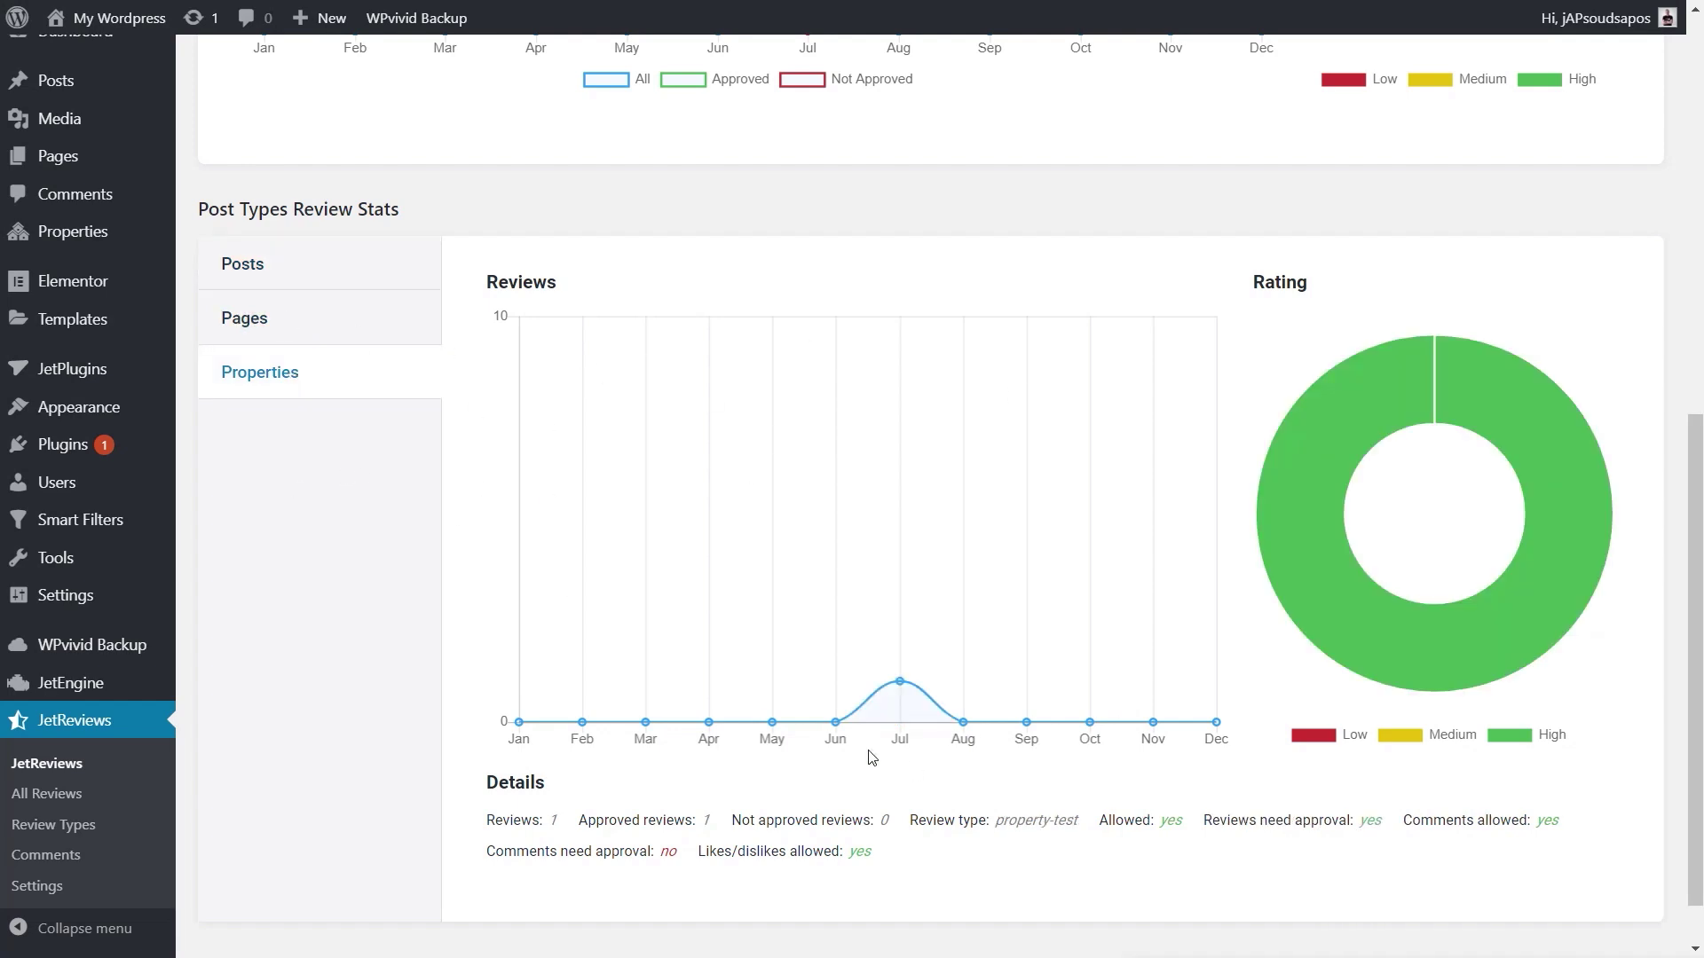
left_click(253, 329)
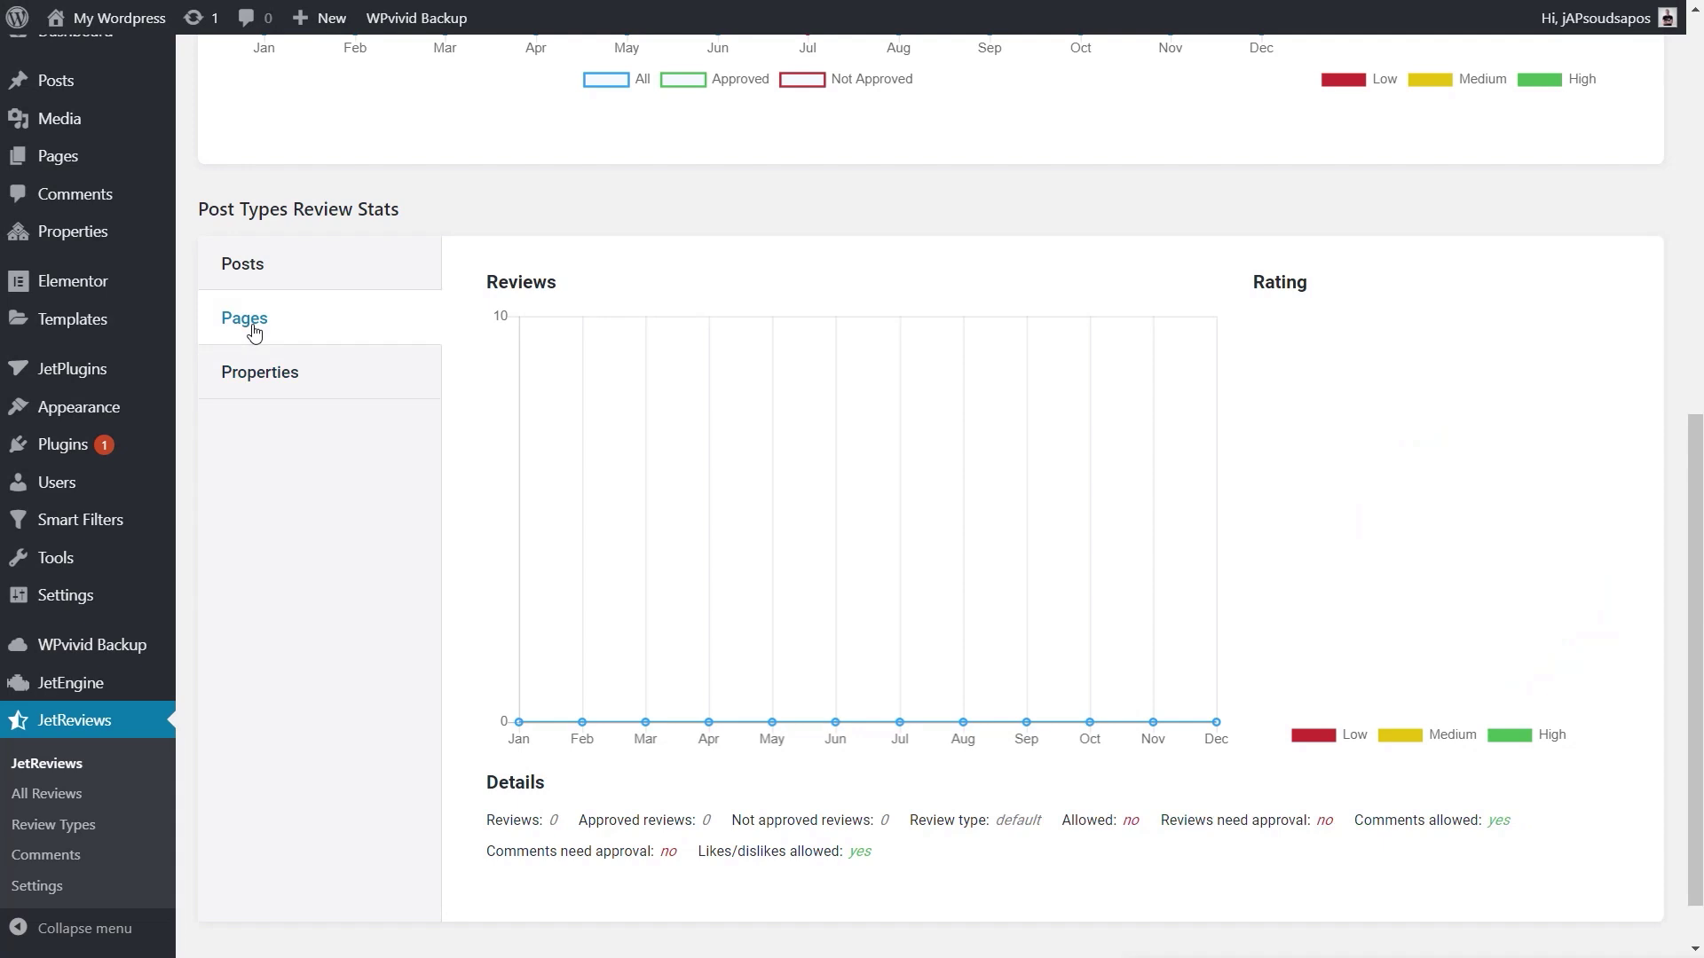
left_click(252, 268)
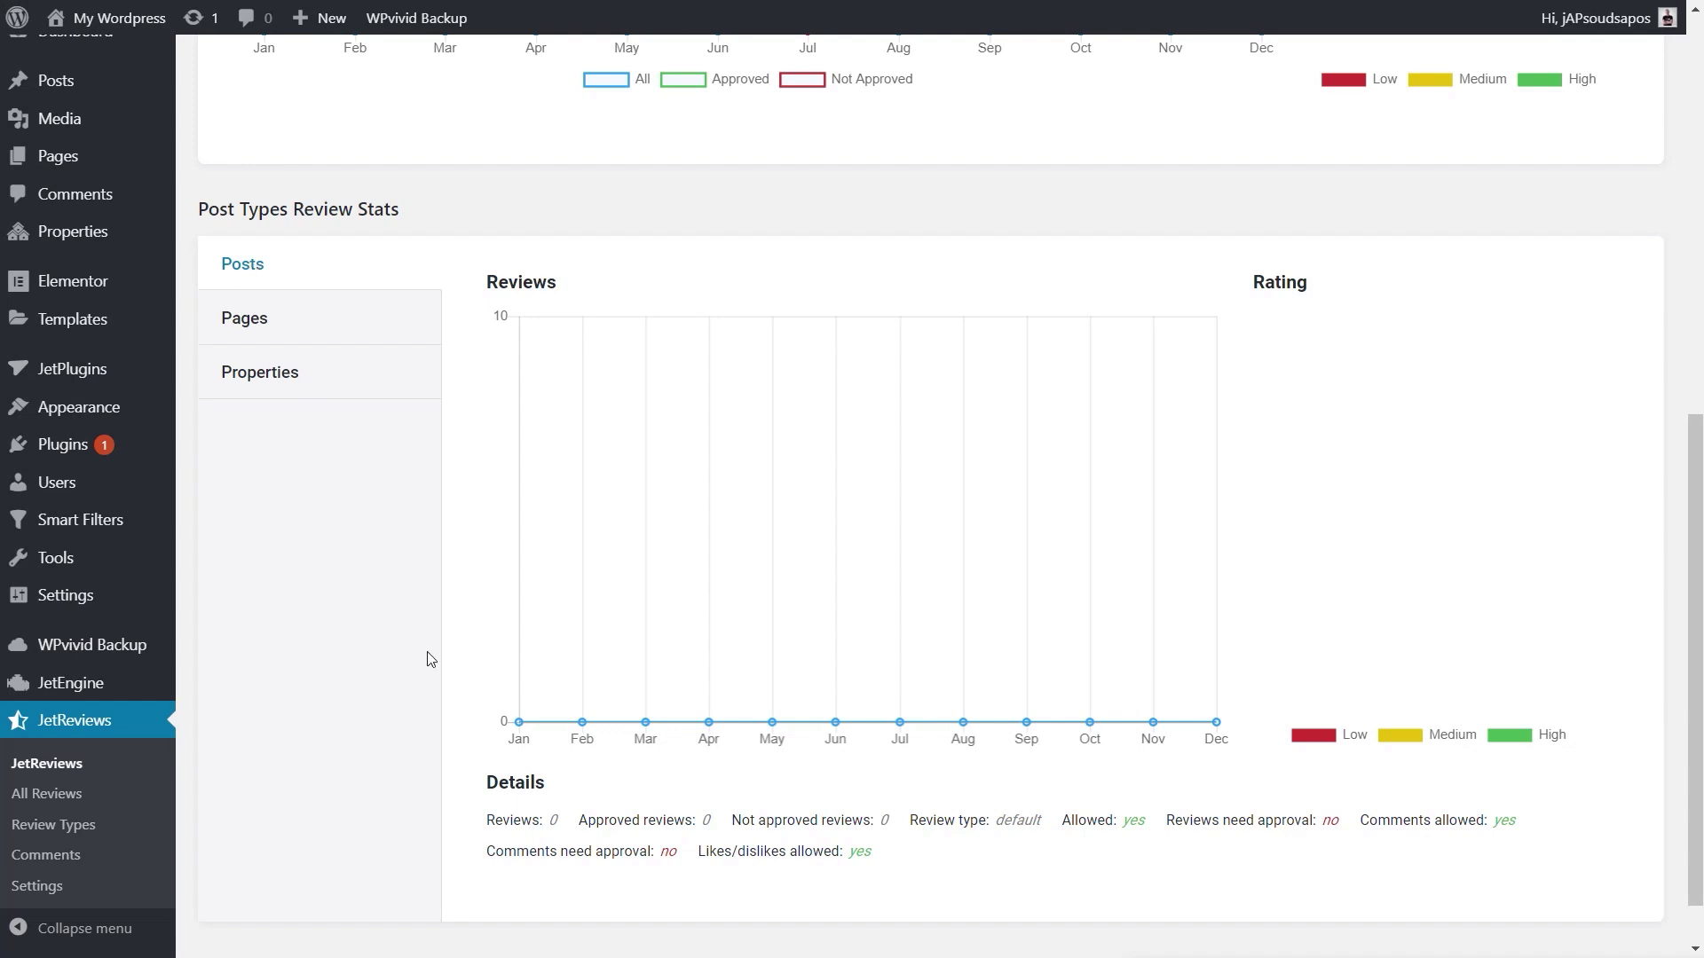
left_click(45, 802)
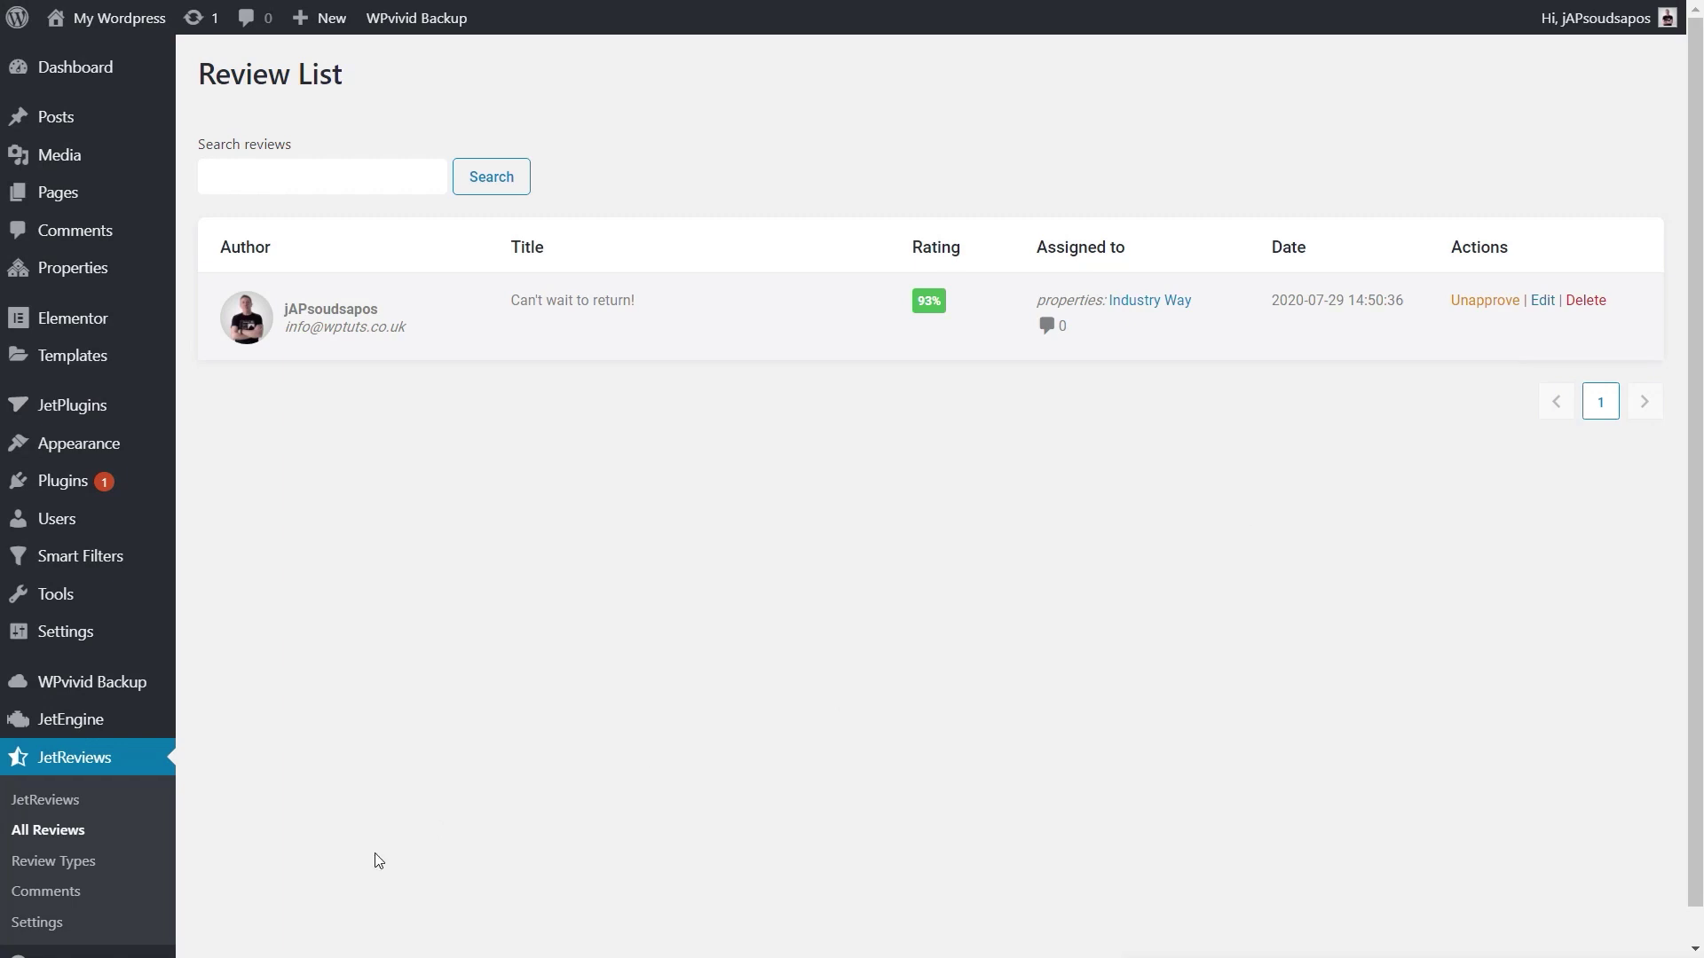
Step: Visit JetReviews Review Types and Comments, ending back on the Review Types list
left_click(38, 865)
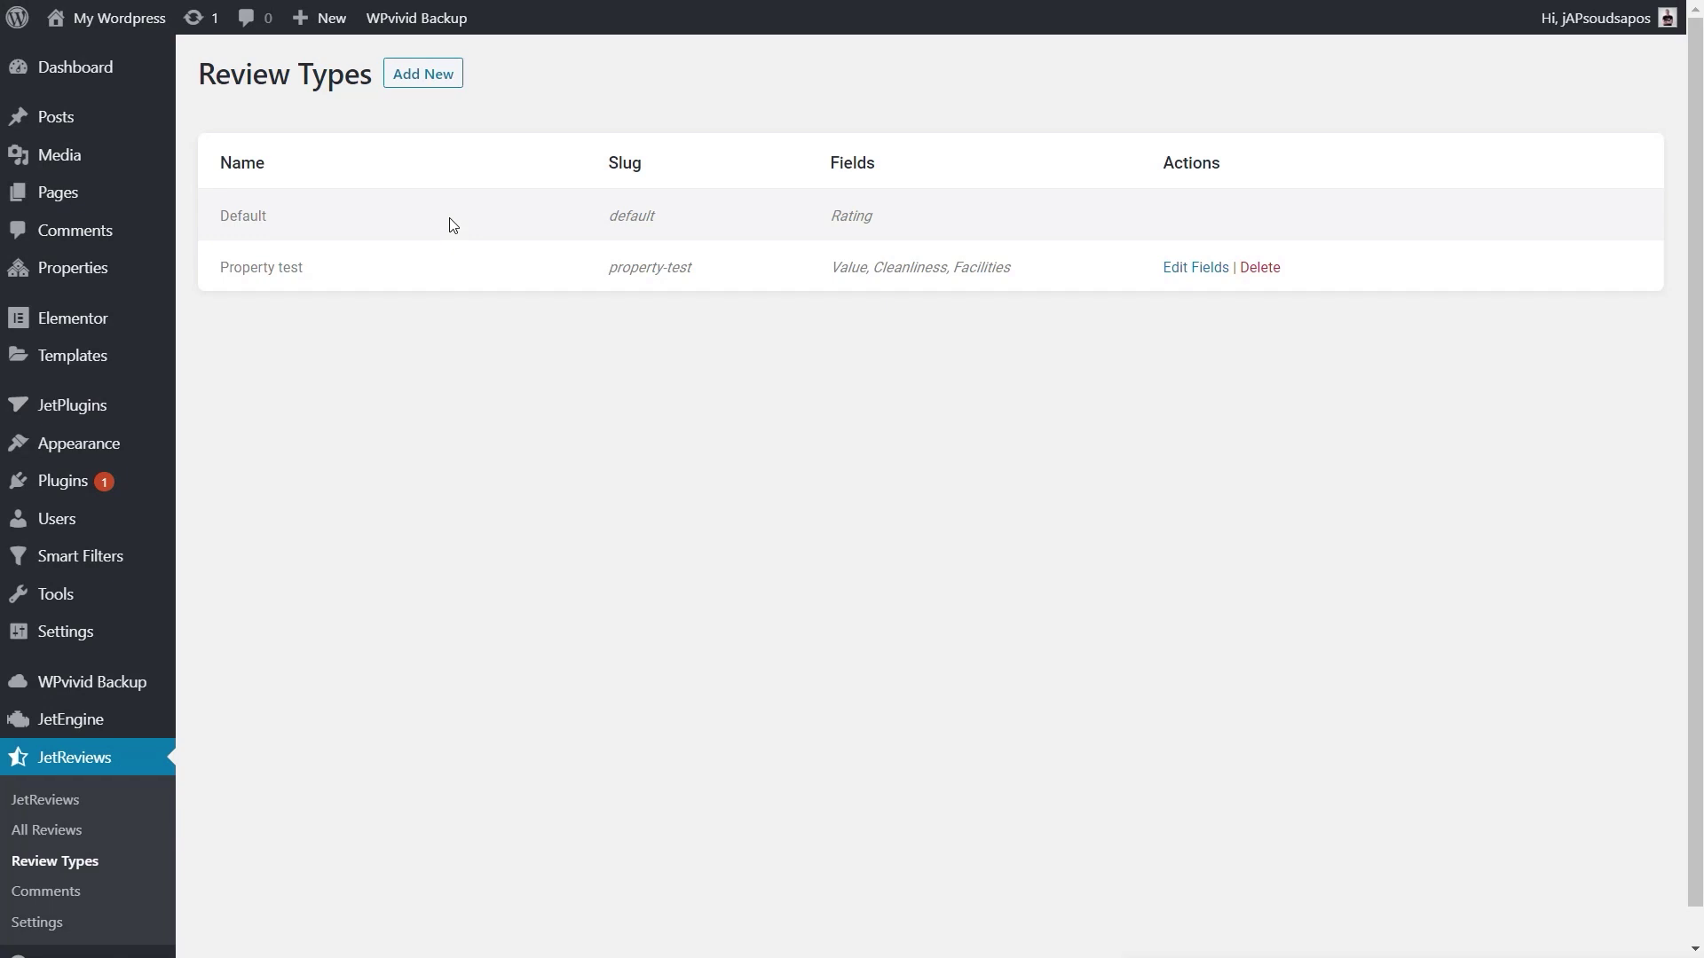
left_click(43, 892)
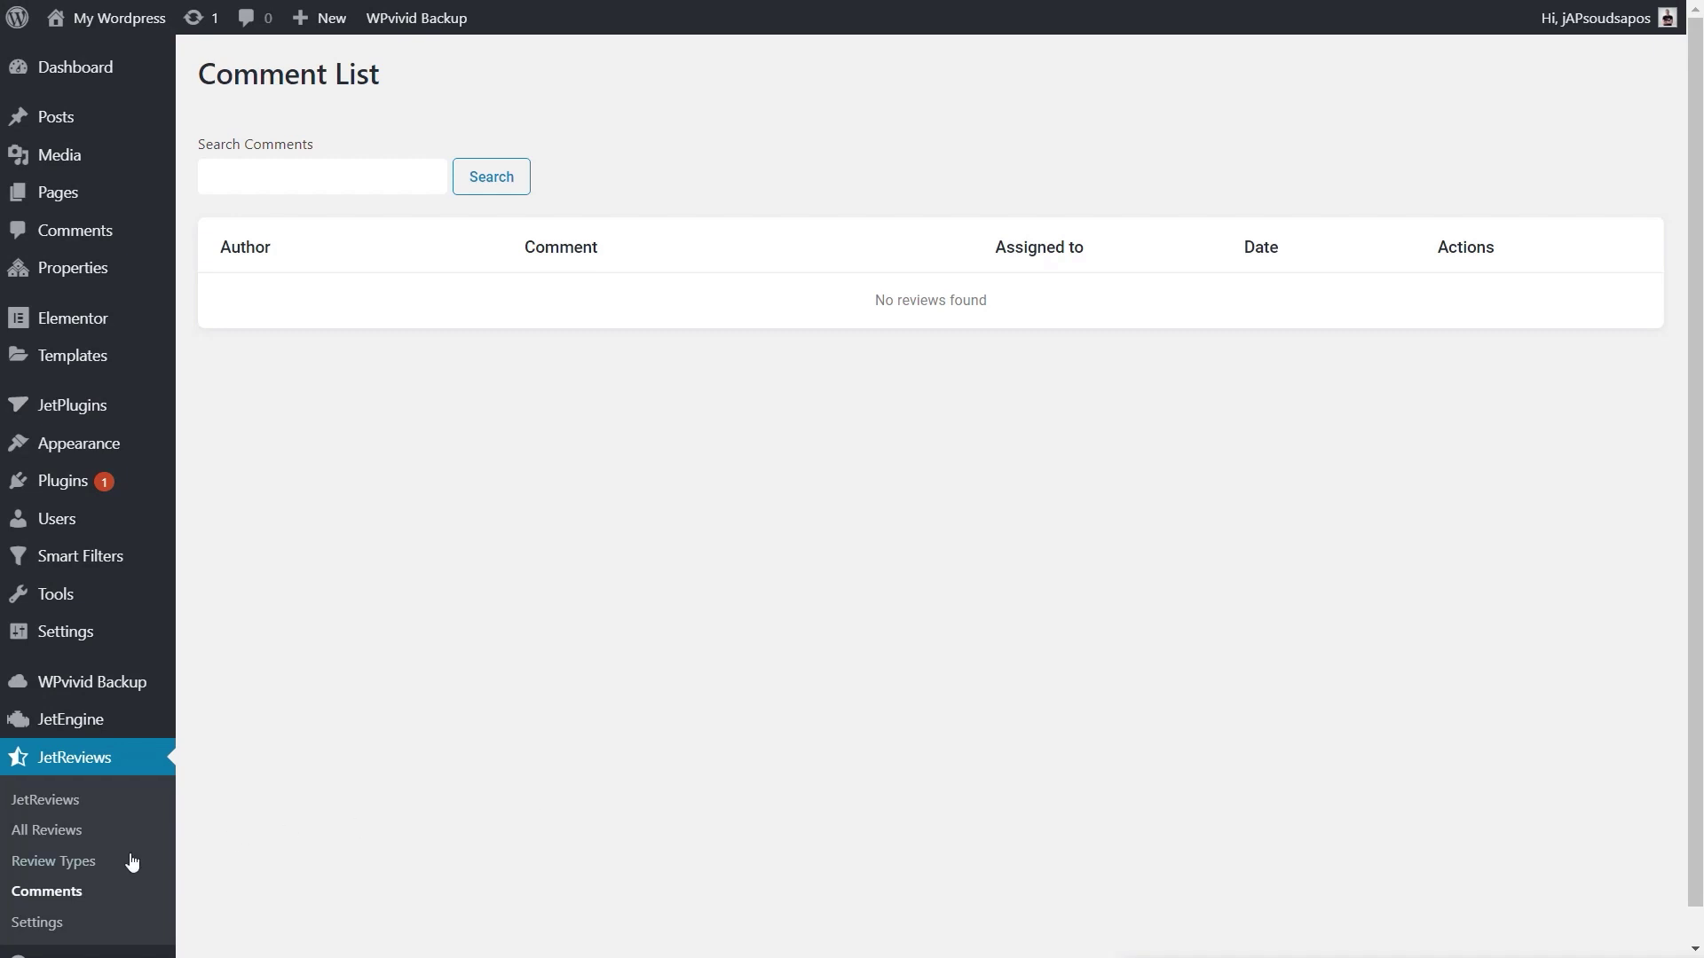
left_click(53, 860)
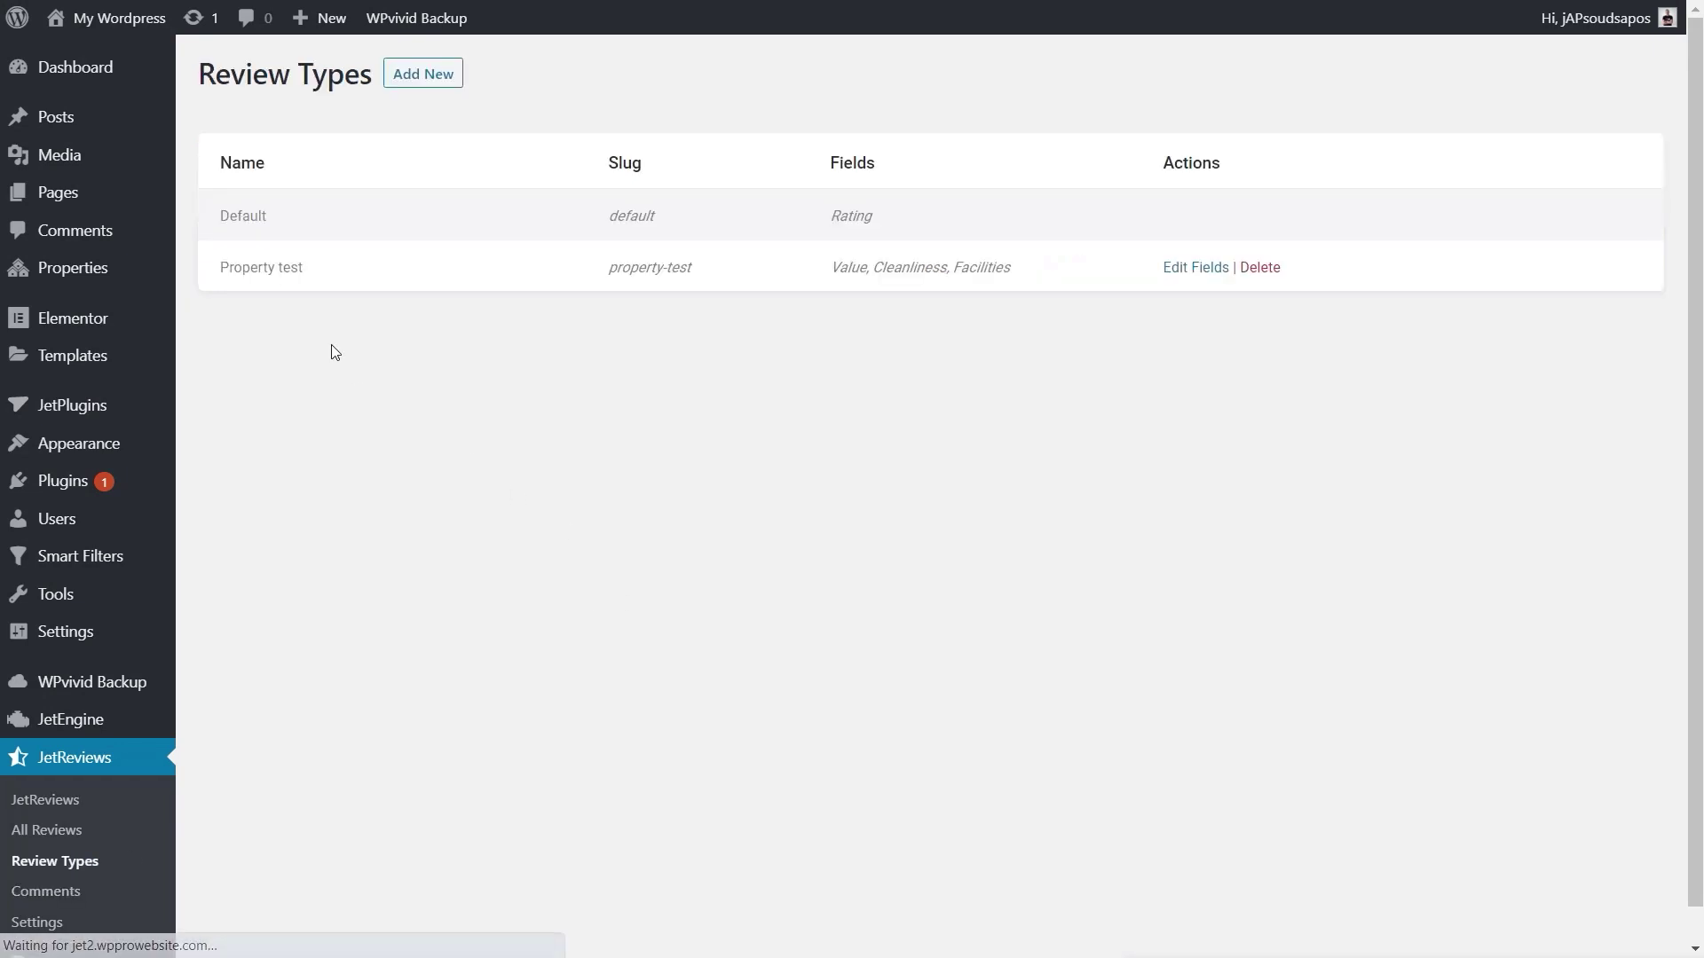
Step: Delete and confirm removal of the Property test review type, keeping only Default
left_click(1258, 268)
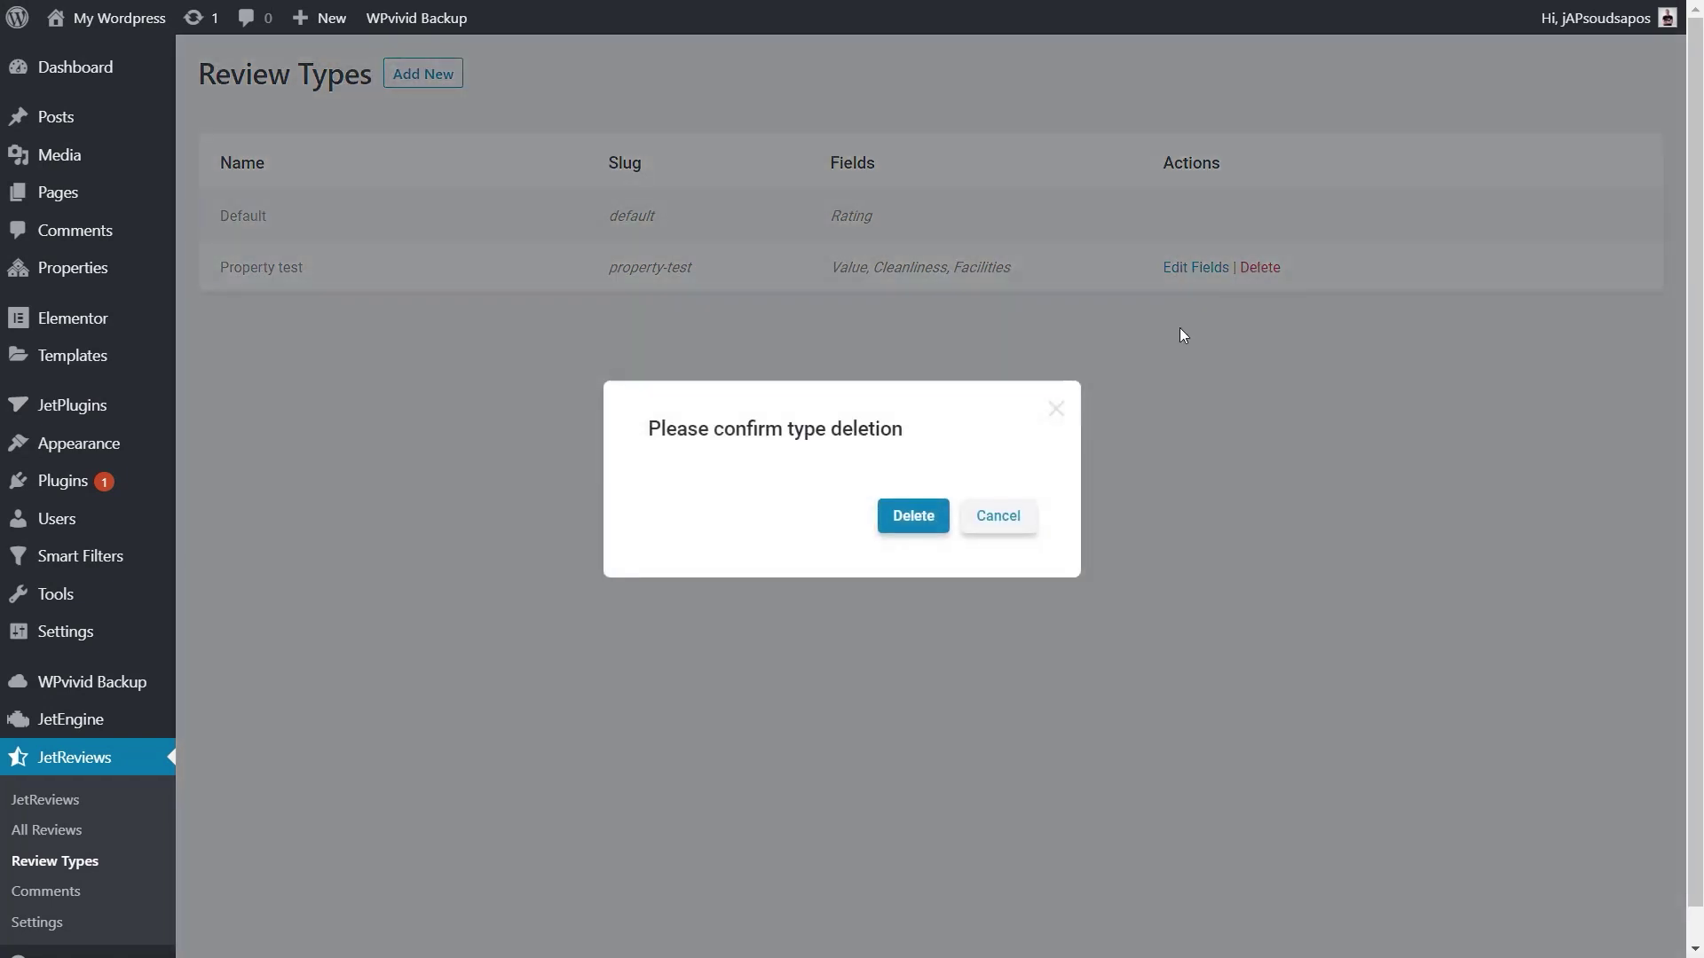
left_click(911, 518)
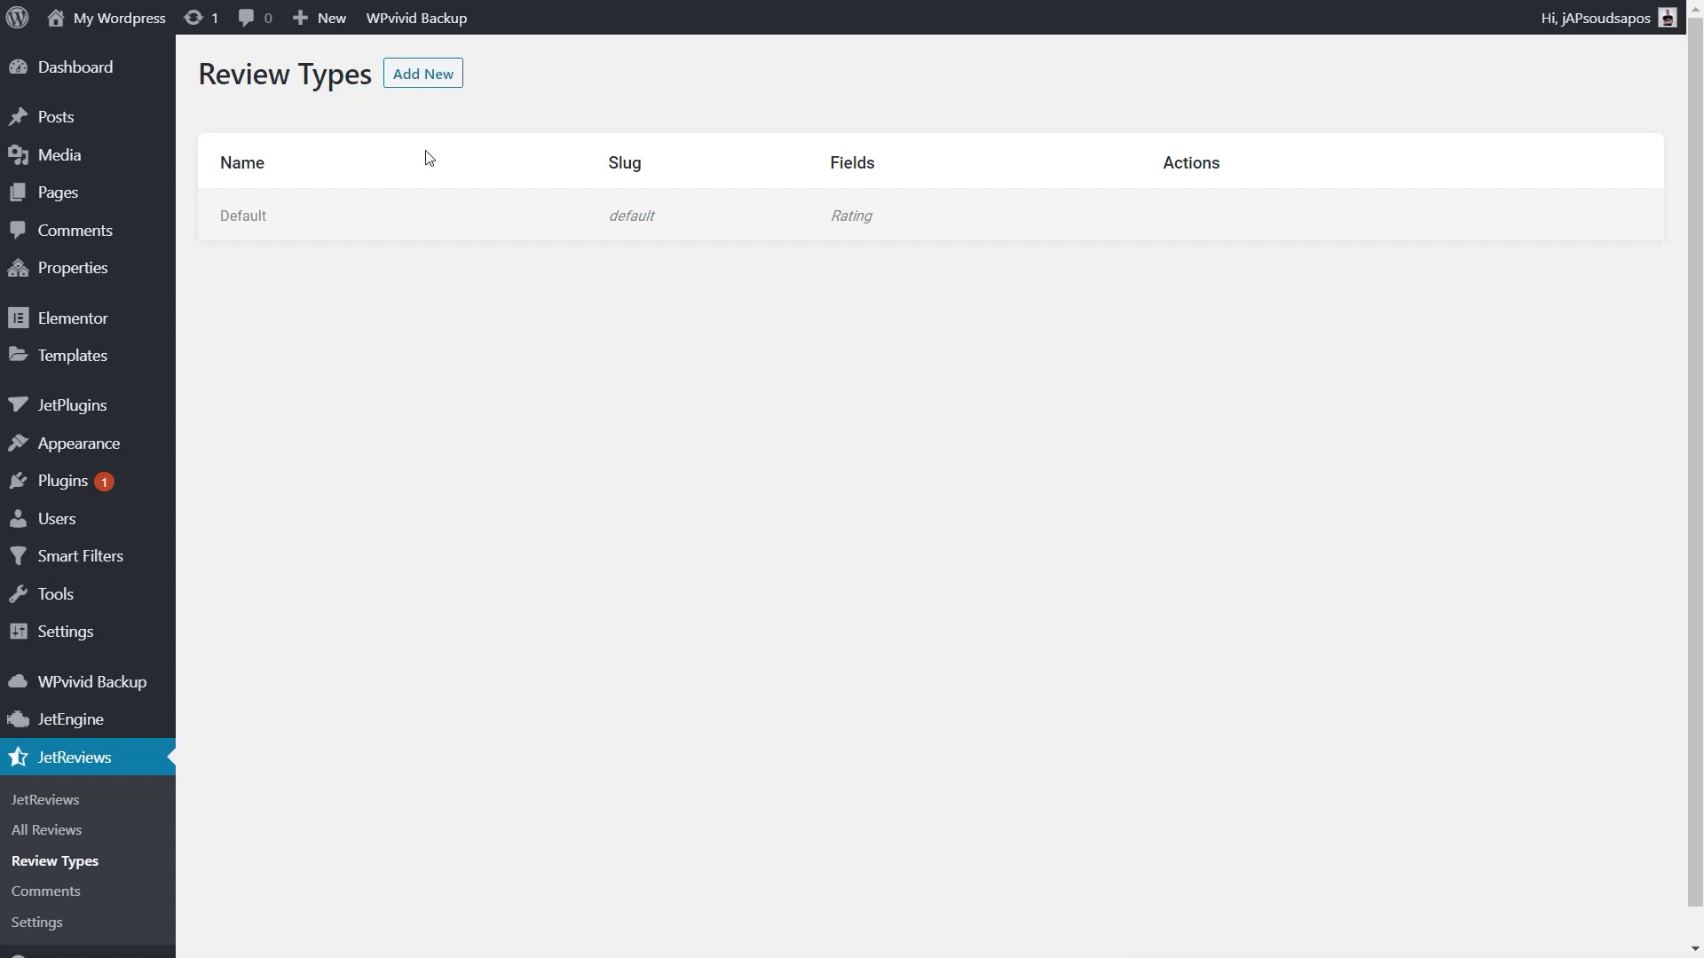
left_click(412, 78)
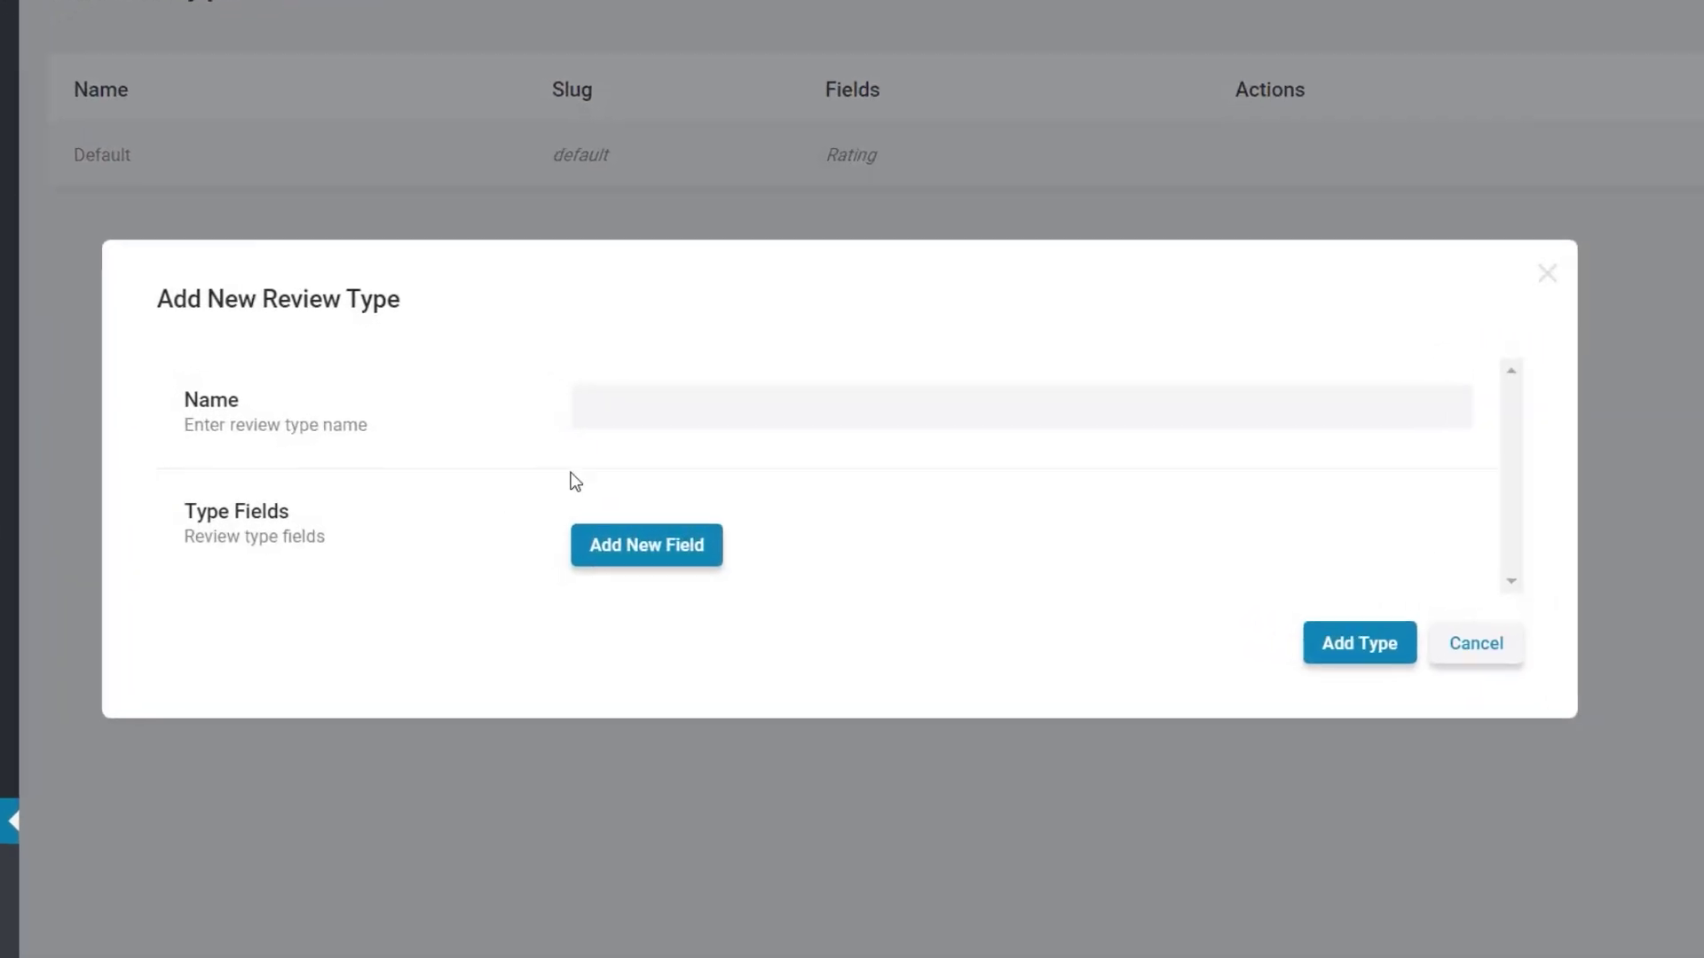
Step: Name the new review type 'Property Reviews'
left_click(689, 411)
type("P")
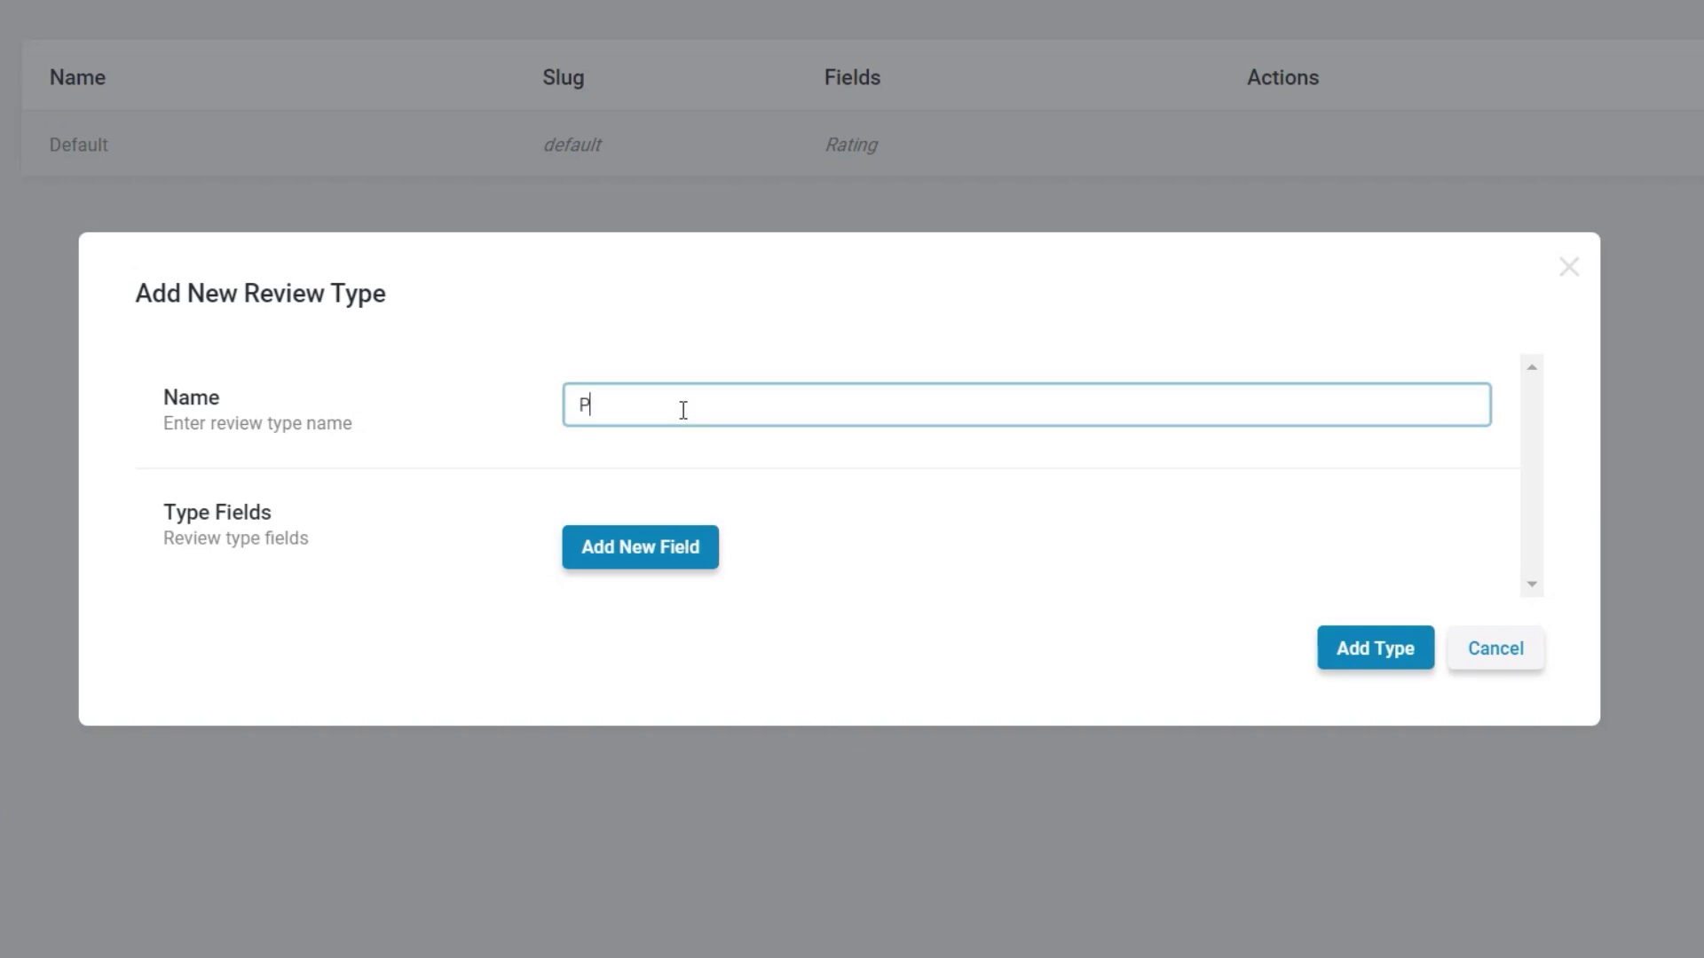
type("roperty reviews")
left_click(669, 409)
key("BackSpace")
type("R")
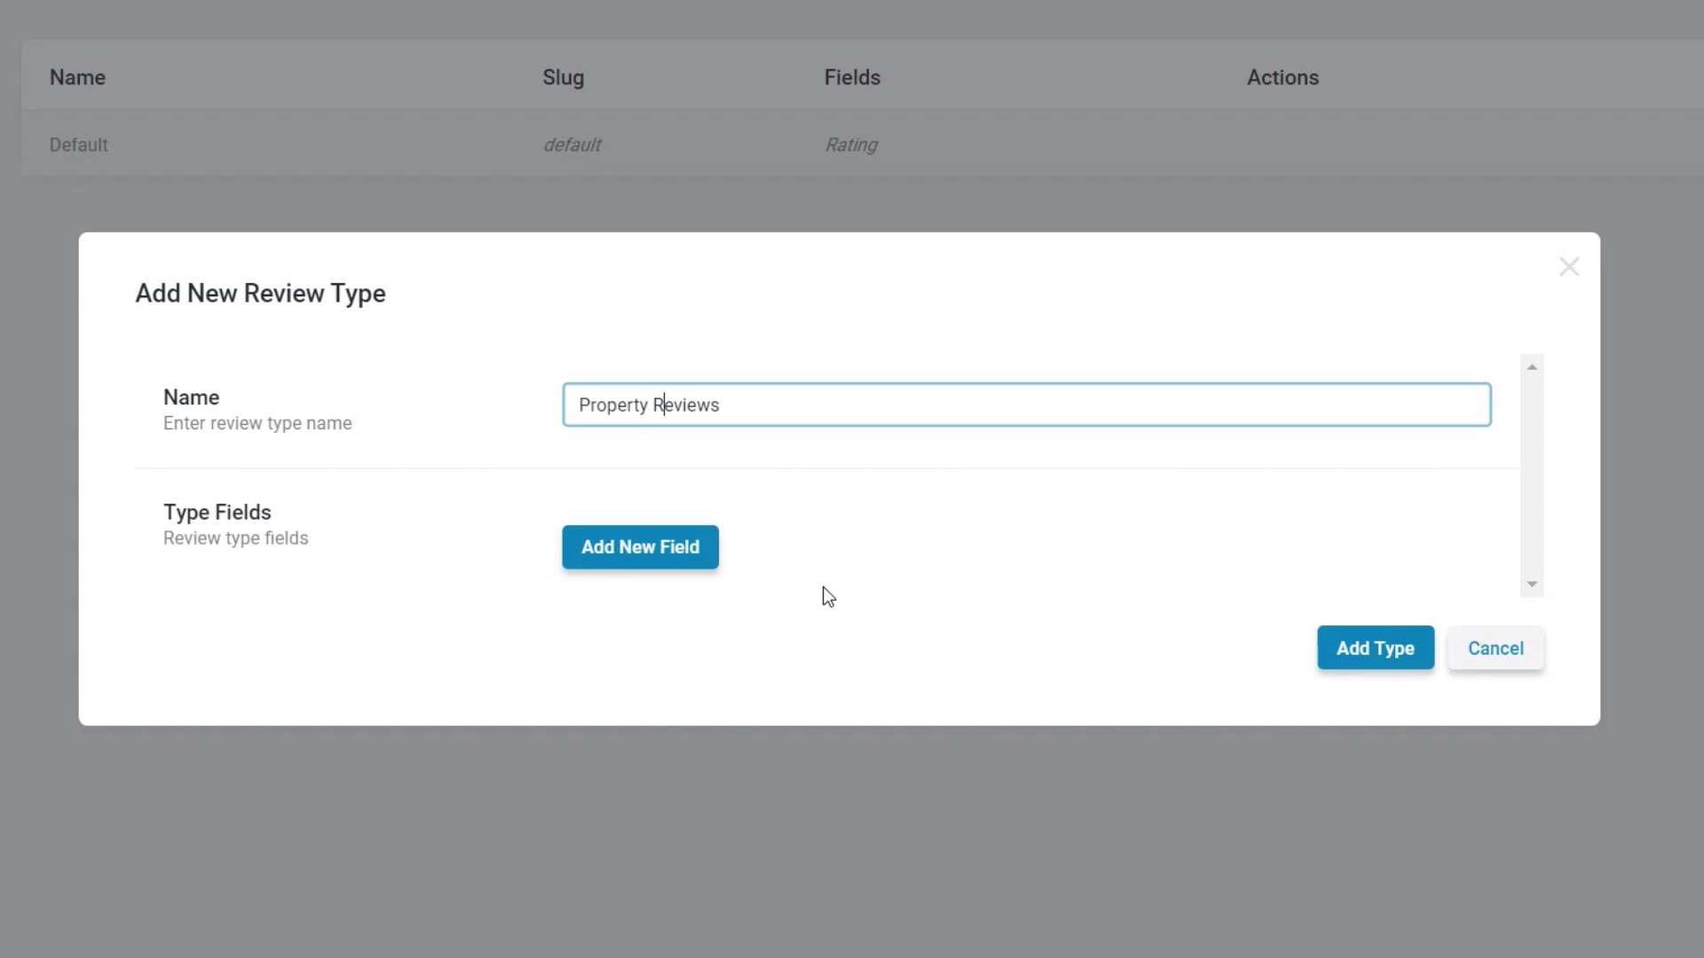
Step: Add a Price rating field with step 1 and maximum 5
left_click(666, 556)
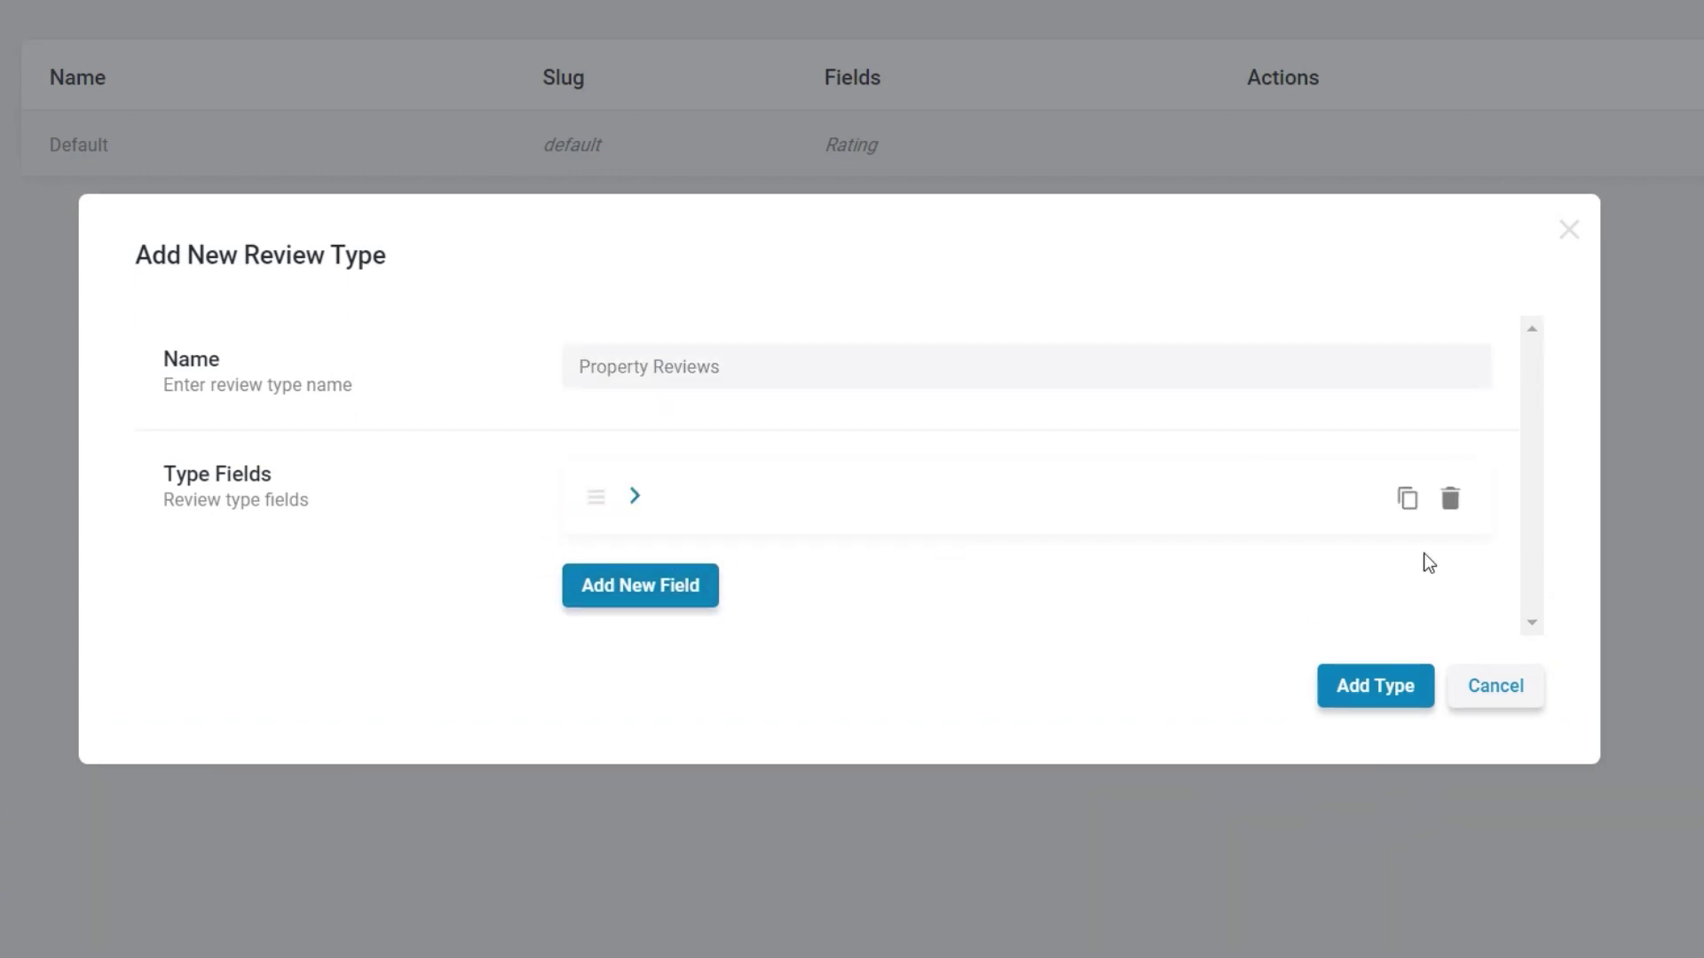
left_click(636, 499)
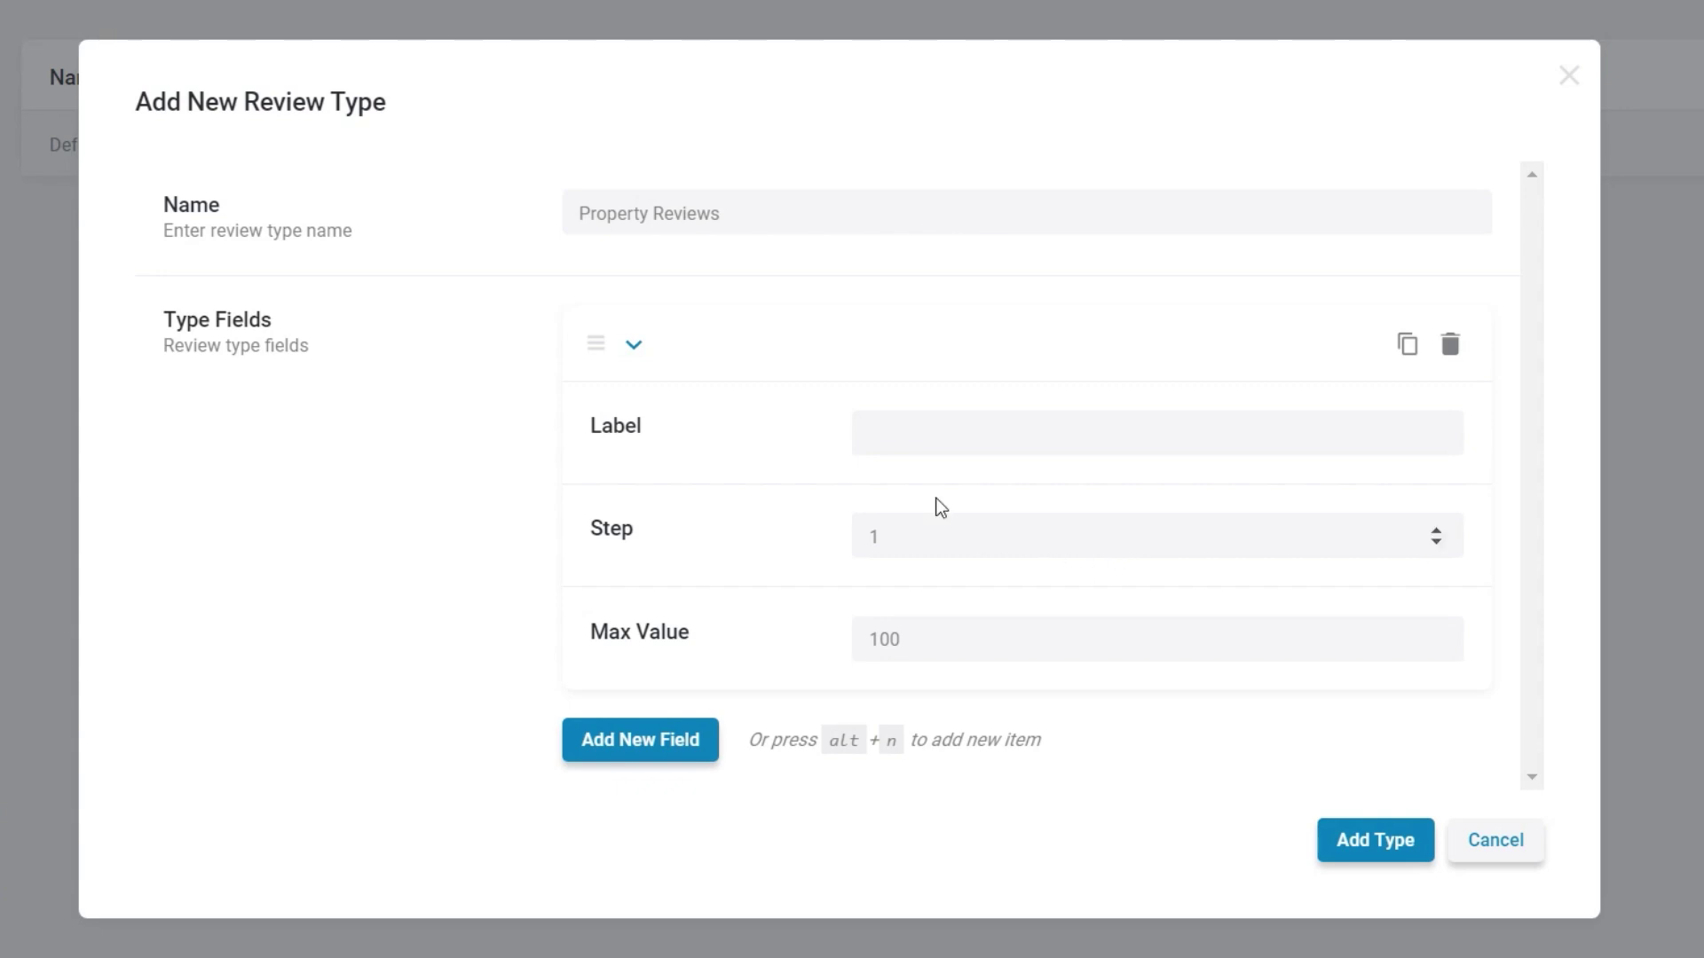
left_click(934, 432)
type("Prive")
key("BackSpace")
key("BackSpace")
type("ce")
left_click(930, 537)
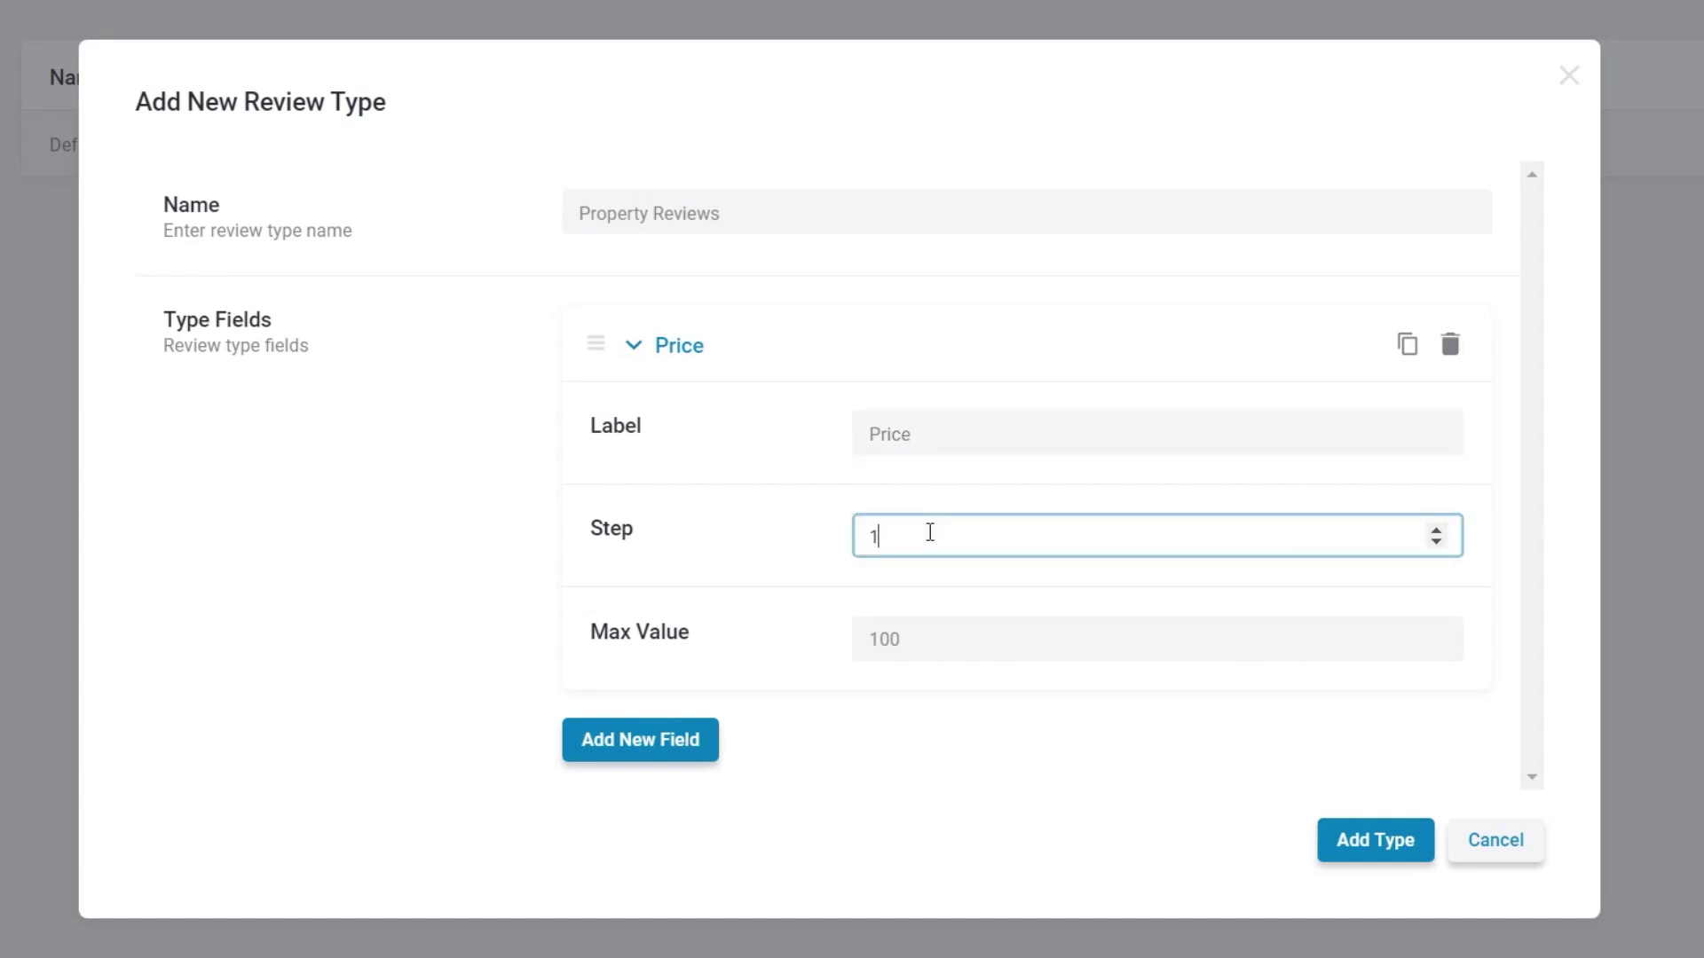
left_click(931, 641)
key("BackSpace")
key("BackSpace")
key("BackSpace")
type("5")
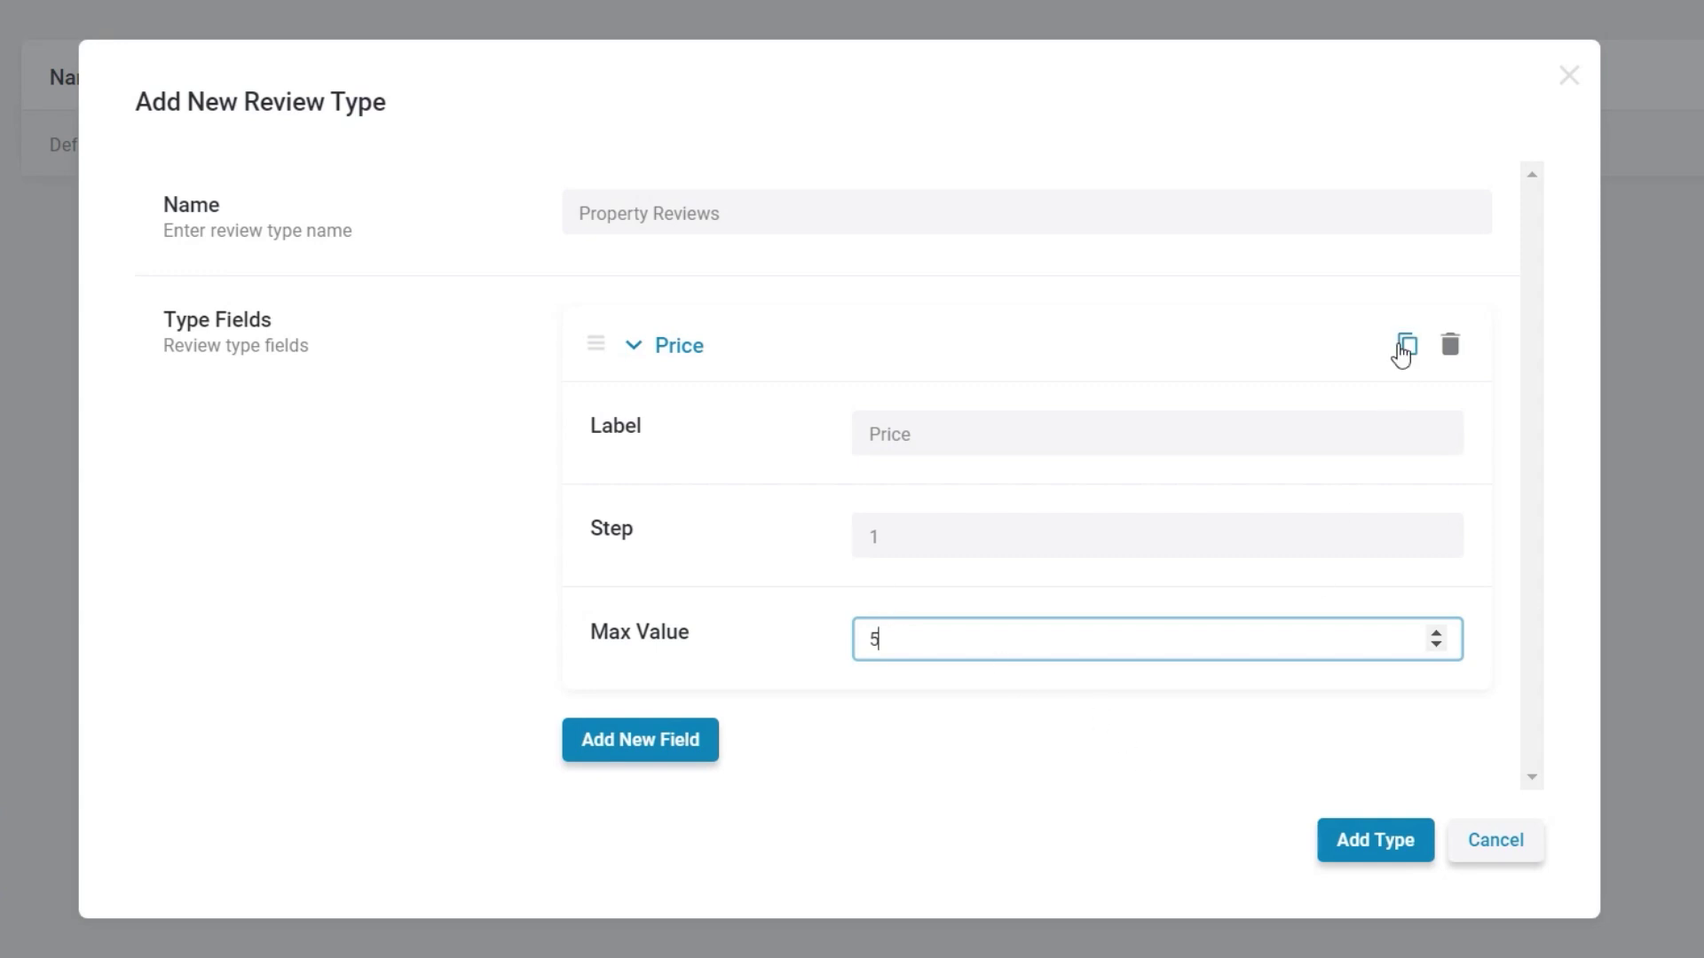
Step: Duplicate the Price field and relabel the copy 'Cleanliness'
left_click(1405, 345)
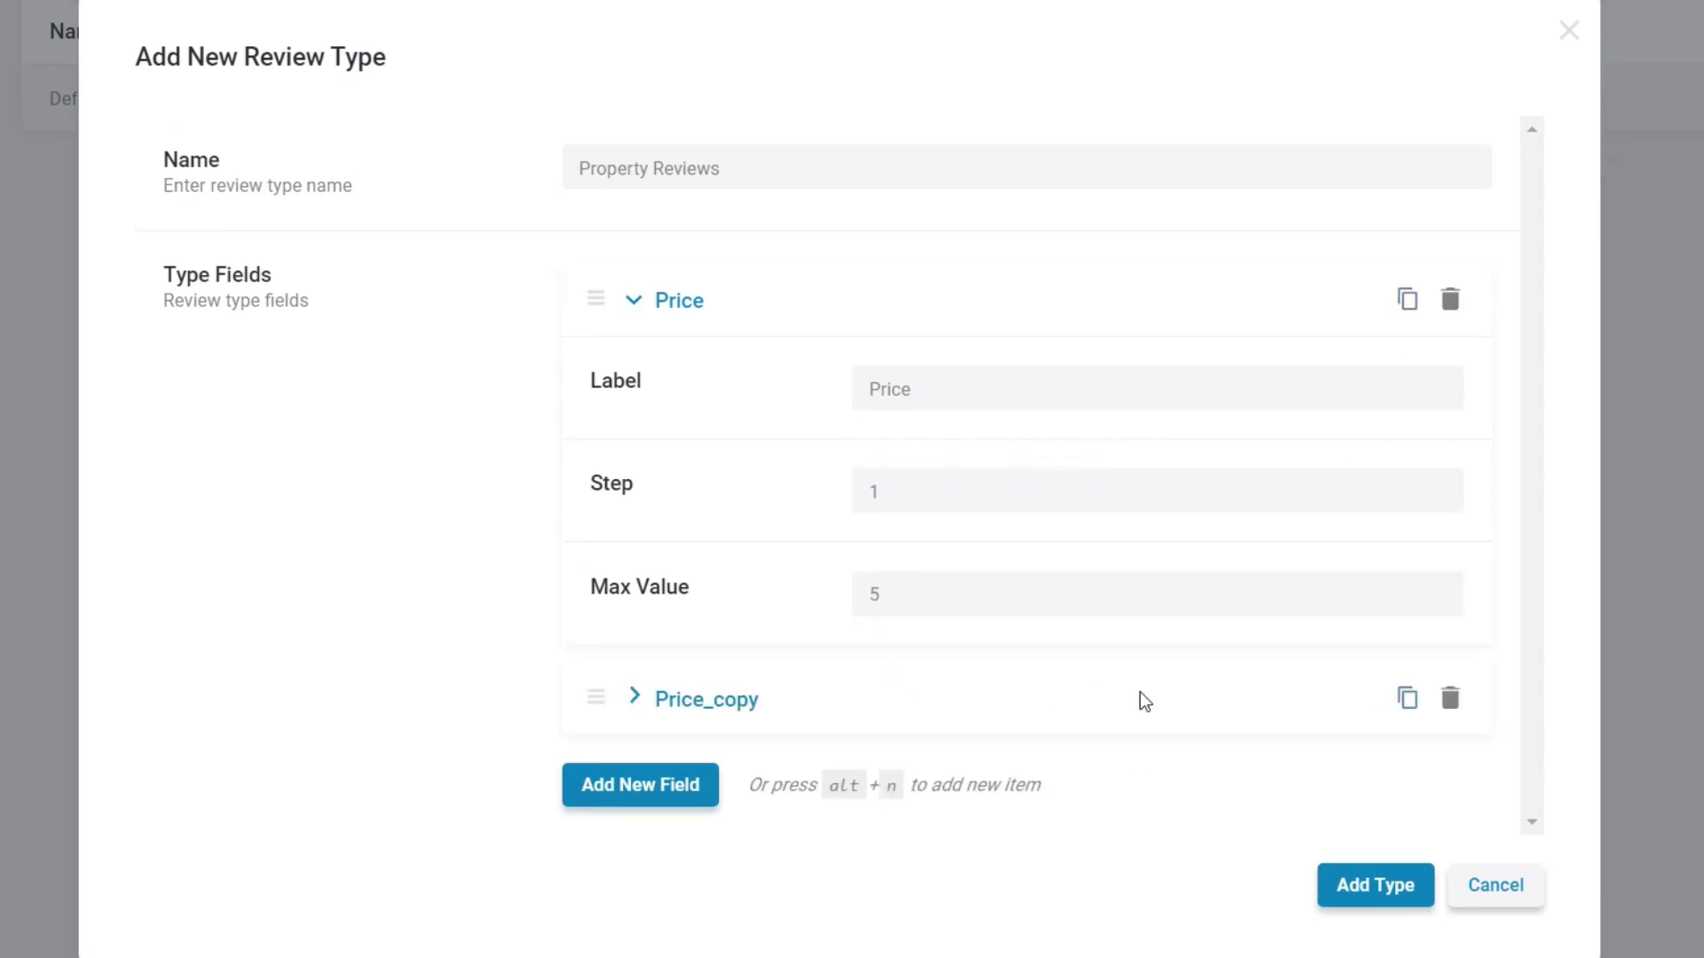
left_click(758, 701)
left_click_drag(965, 715, 813, 726)
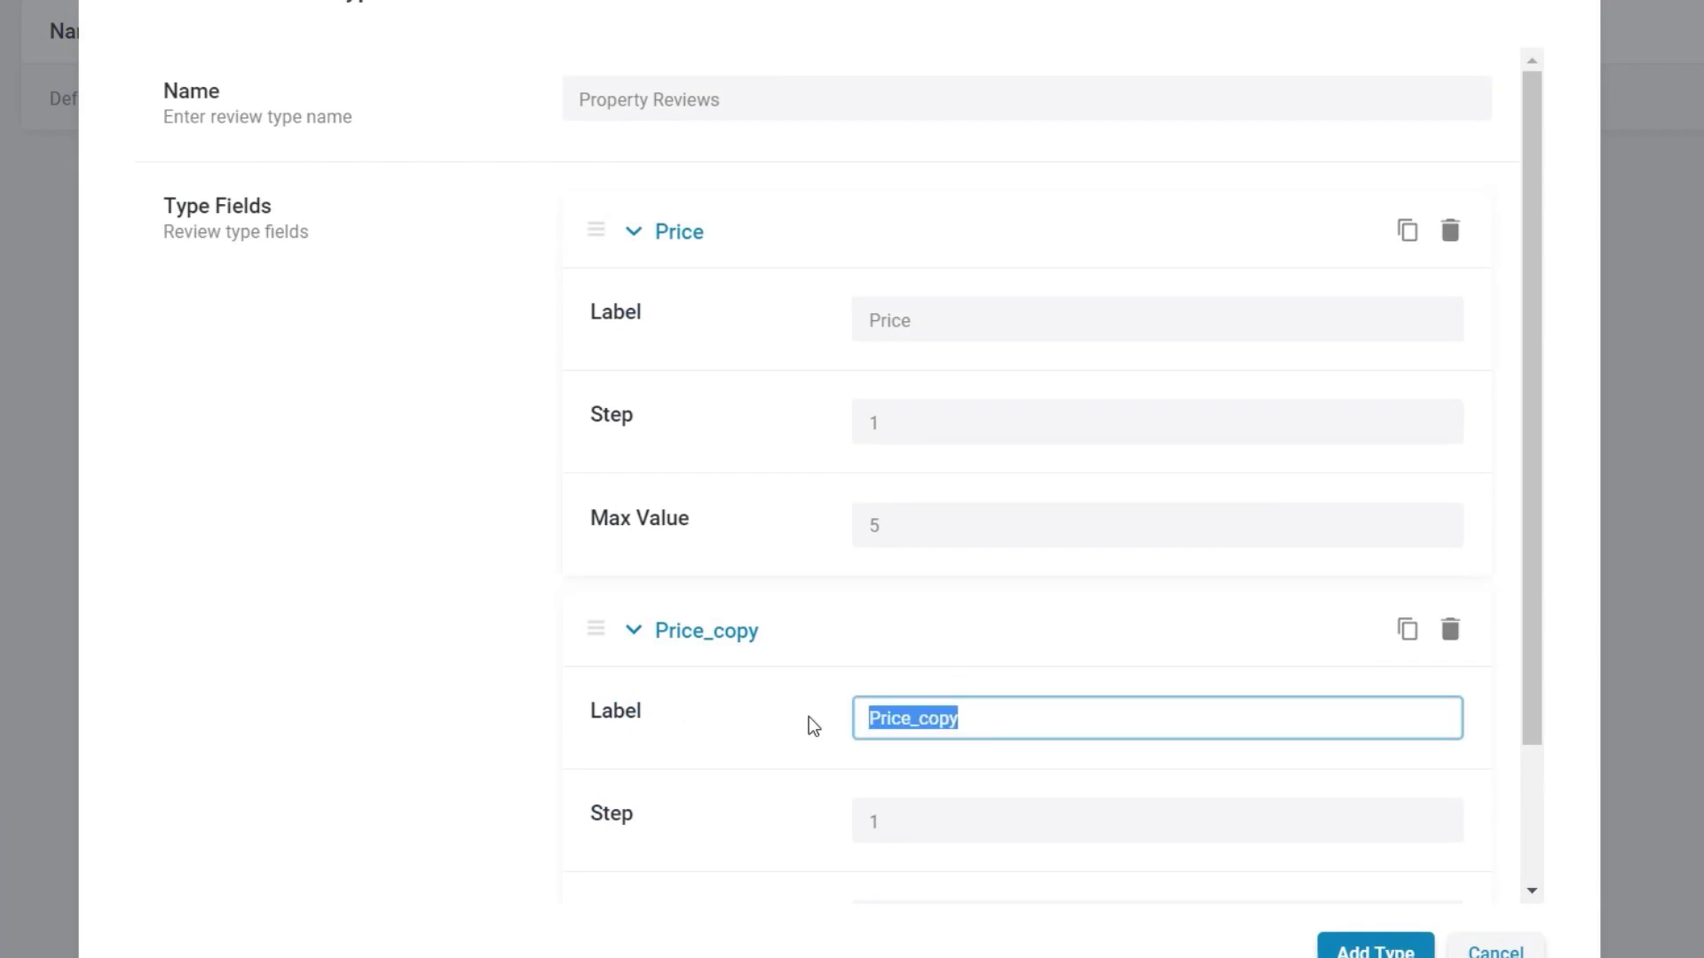
type("Cleanliness")
scroll(1074, 772, "down", 2)
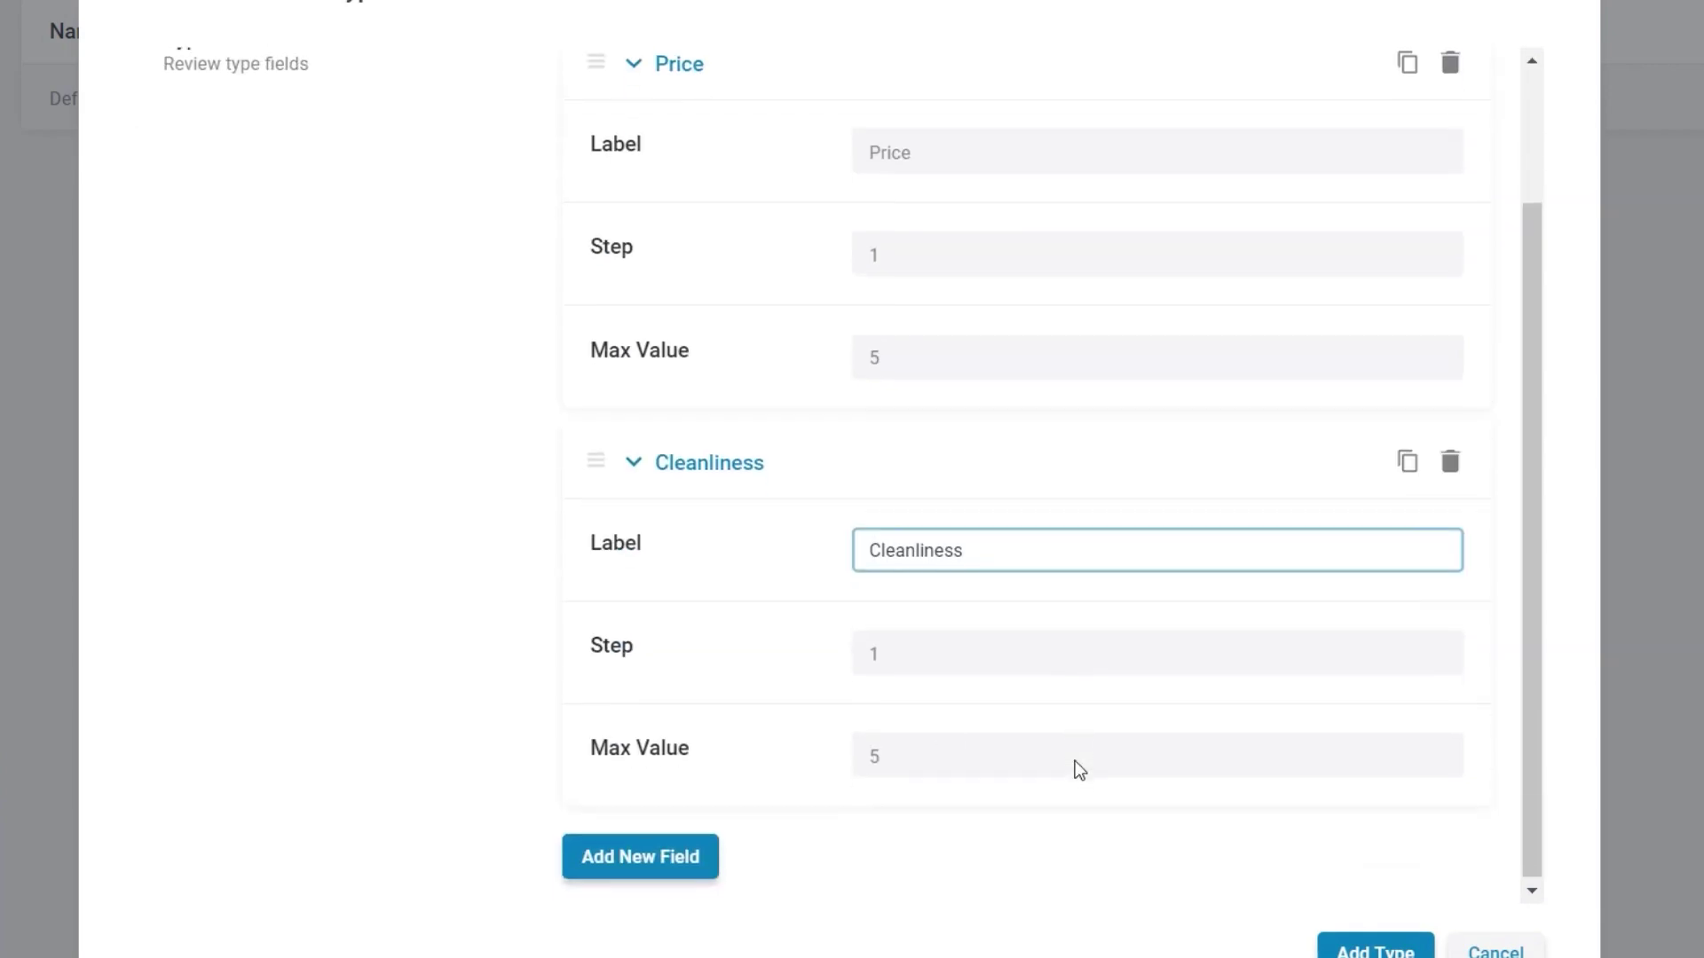
Step: Duplicate Cleanliness into a Facilities field and save the Property Reviews type
left_click(1408, 457)
scroll(981, 749, "down", 1)
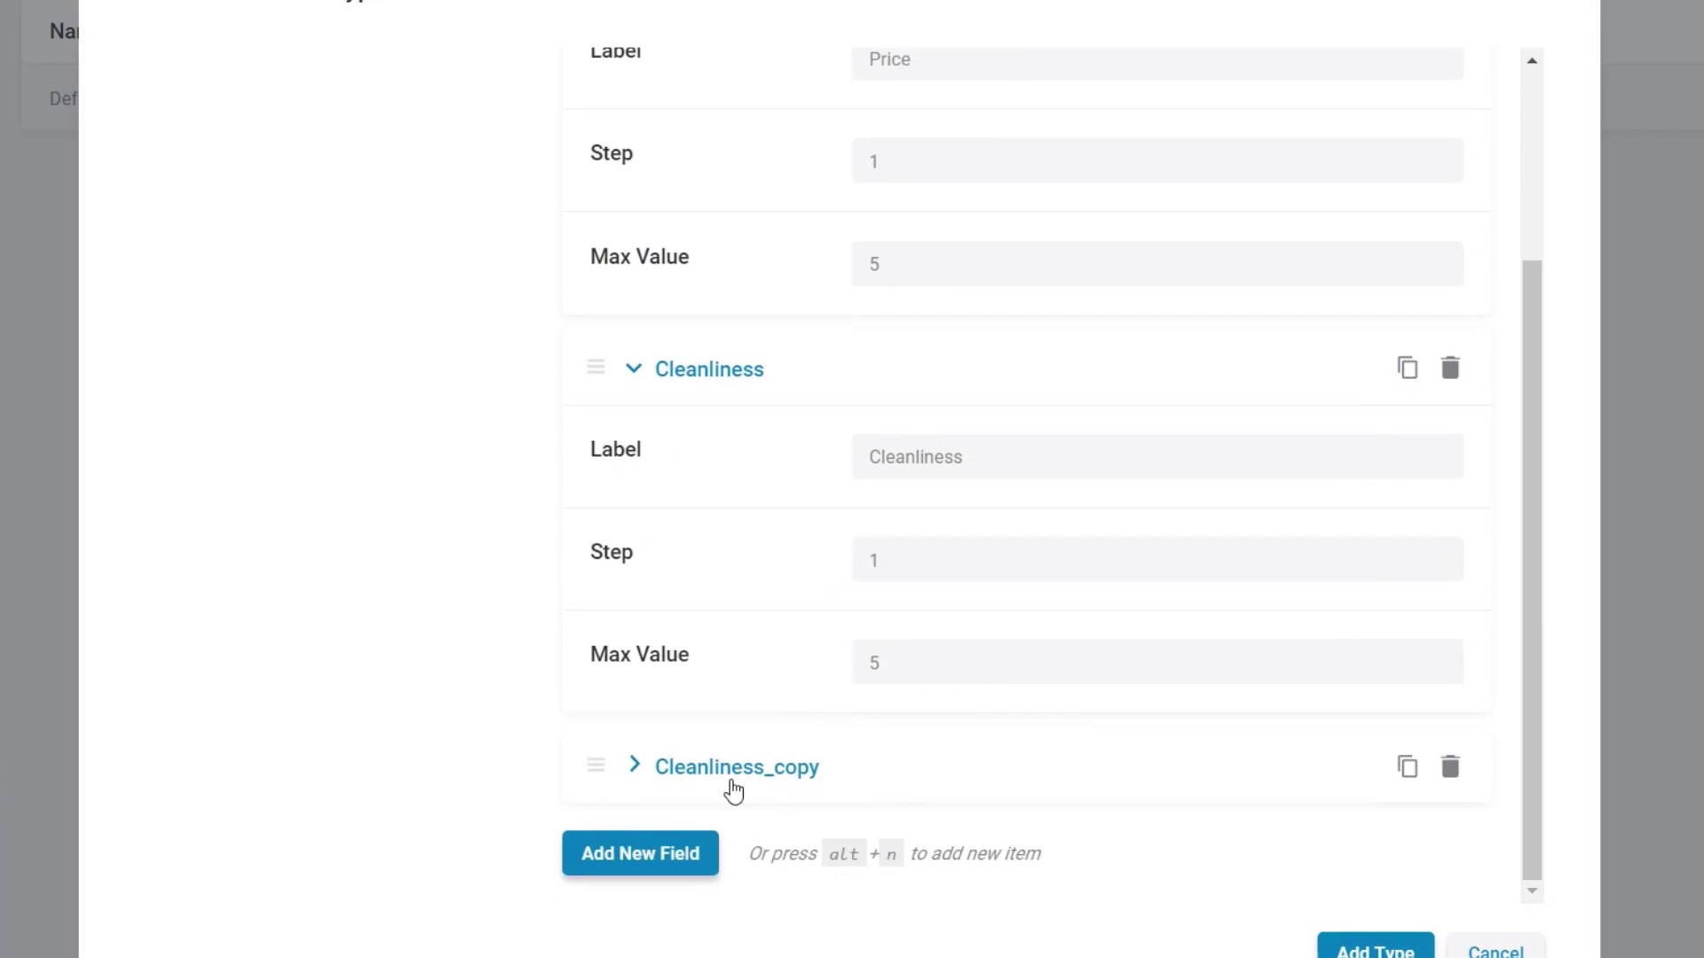
left_click(642, 779)
scroll(1187, 715, "down", 3)
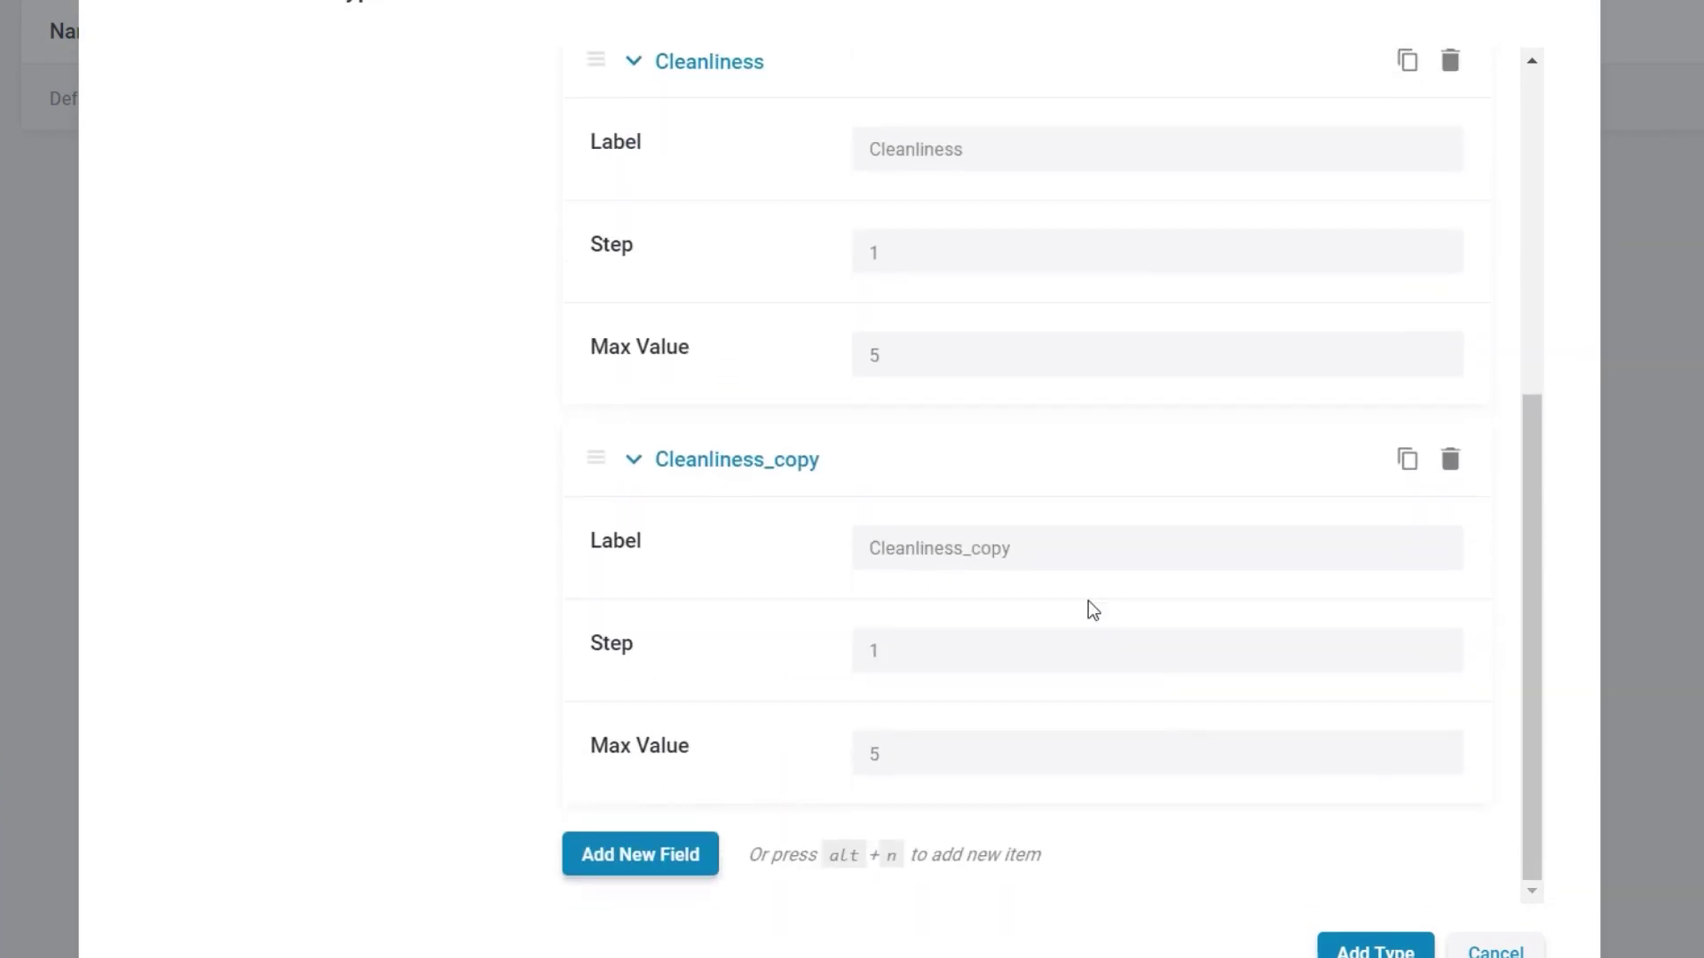
left_click(1038, 554)
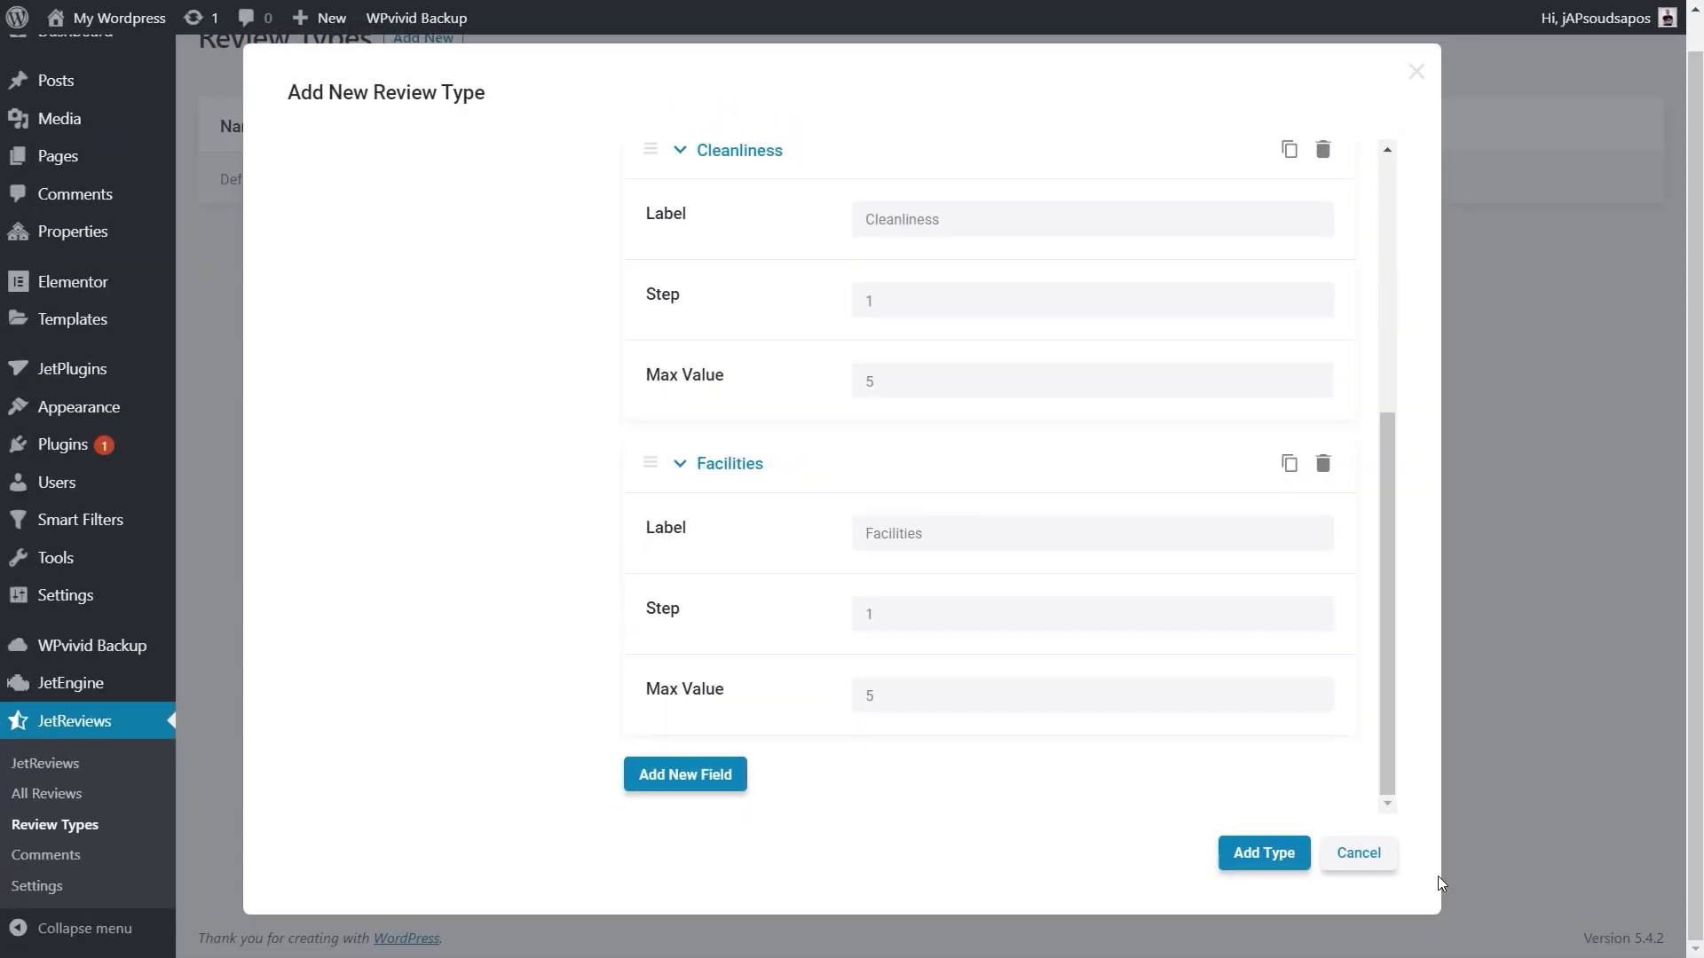
left_click(966, 522)
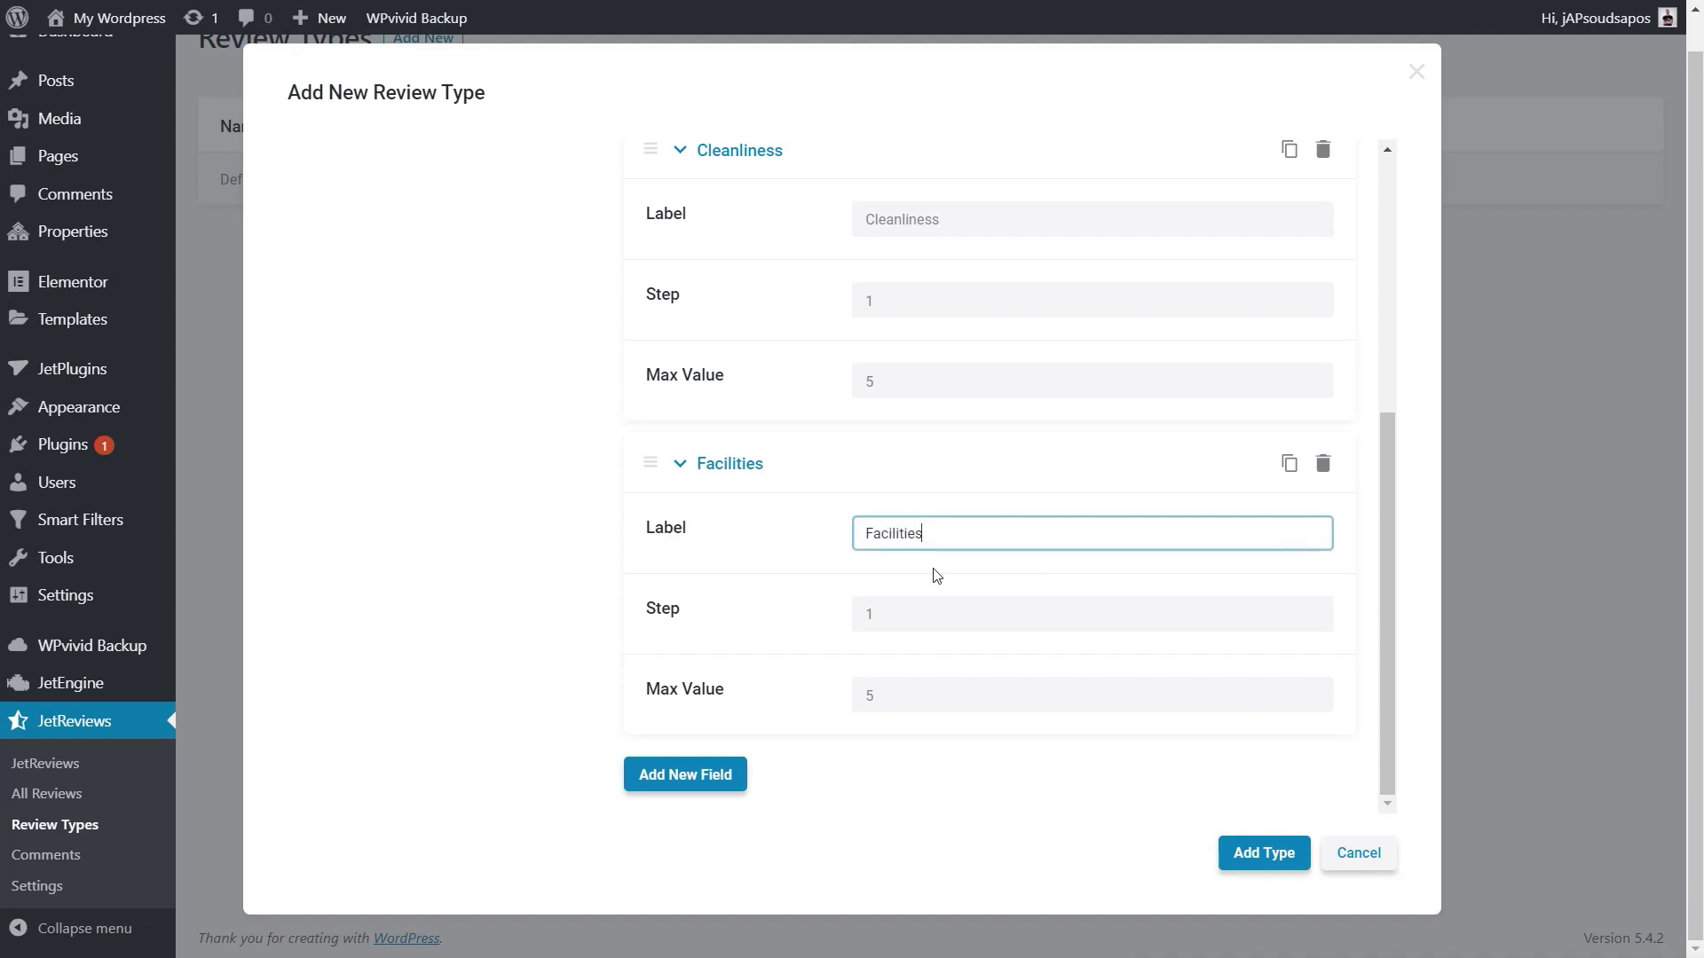
left_click(1242, 854)
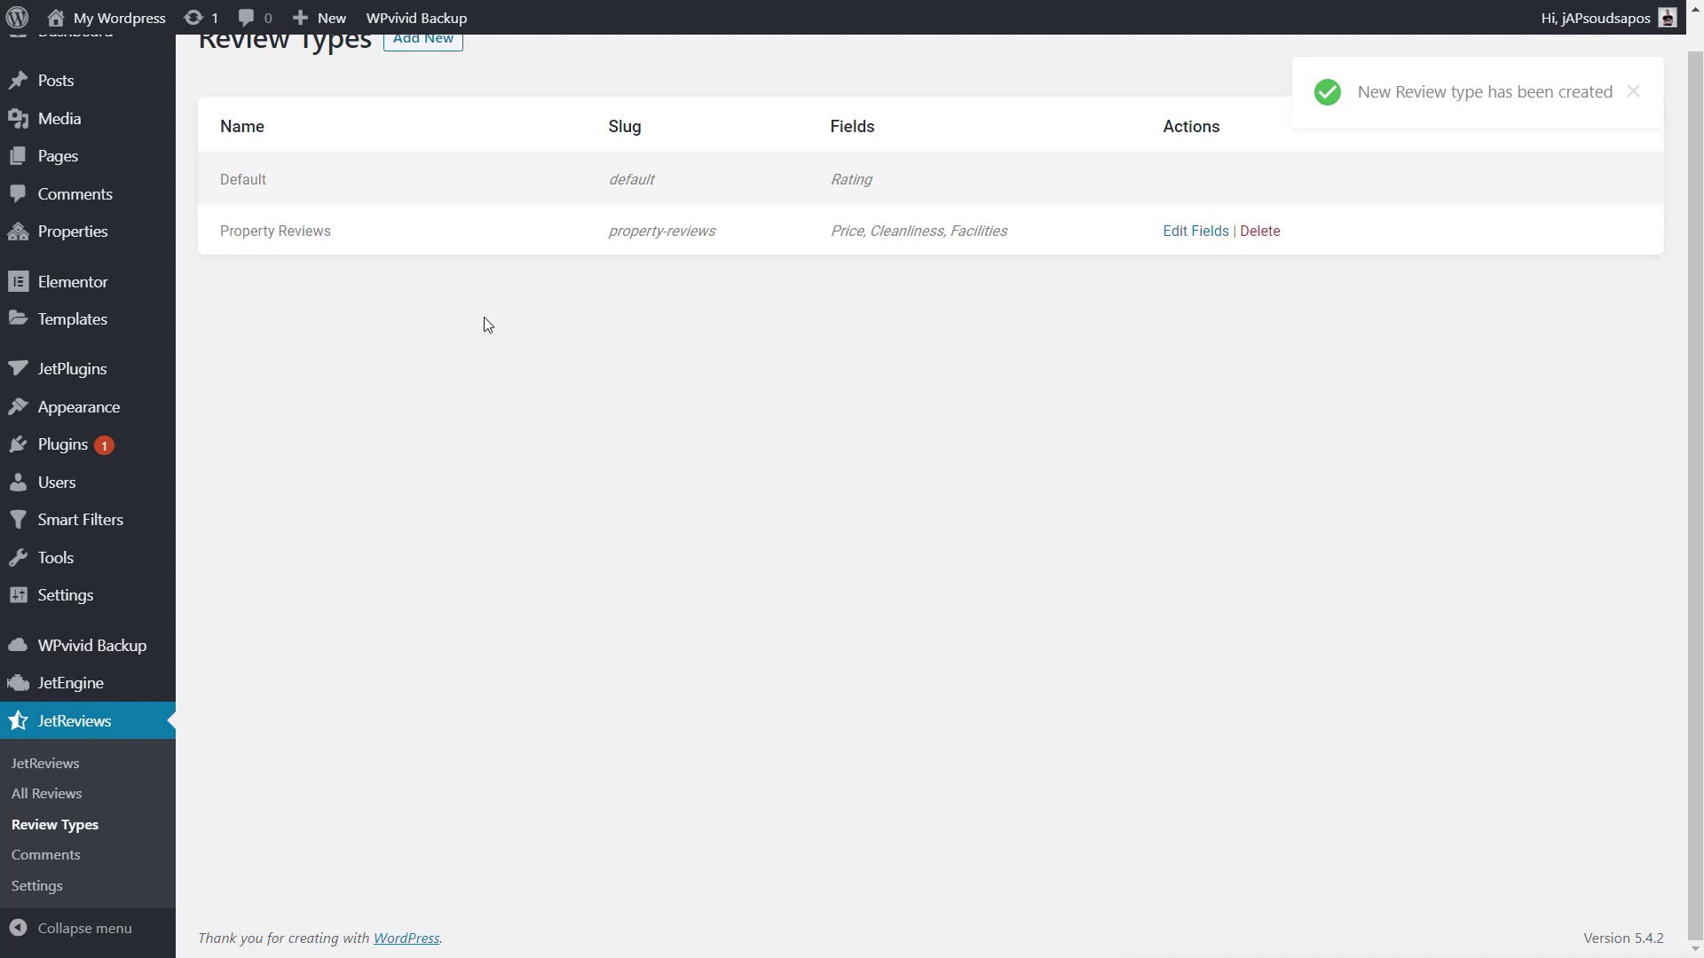
Step: Close the Property Reviews fields editor unchanged and go to JetReviews Settings
left_click(1208, 232)
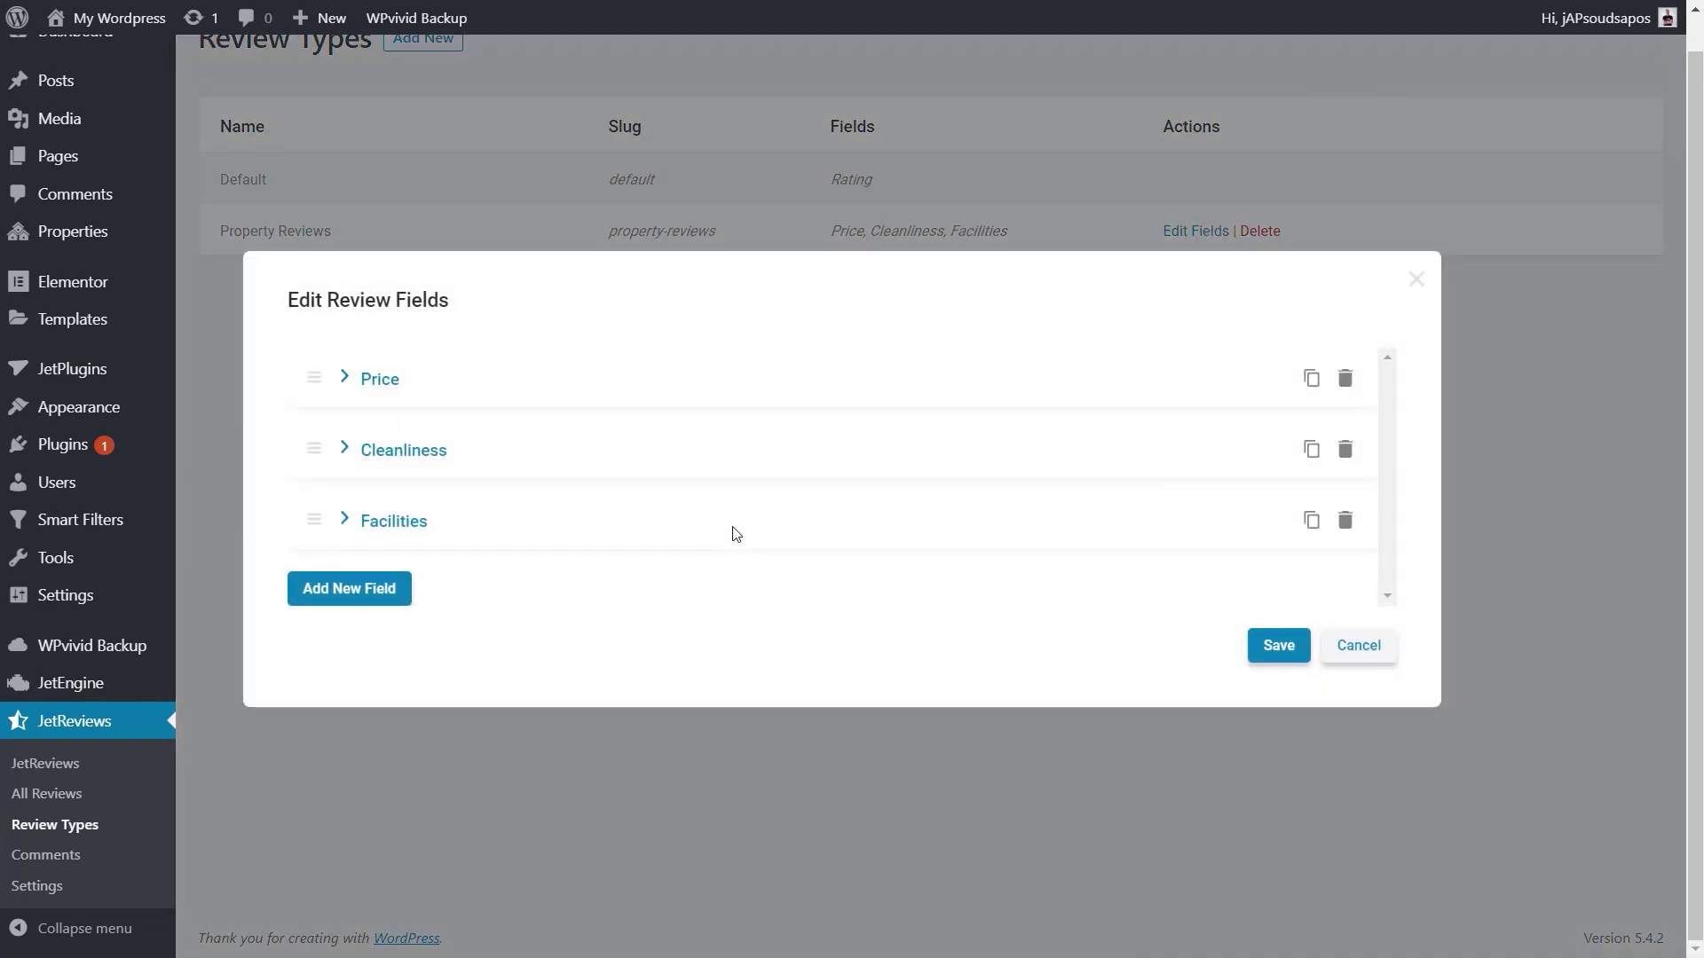
left_click(1364, 648)
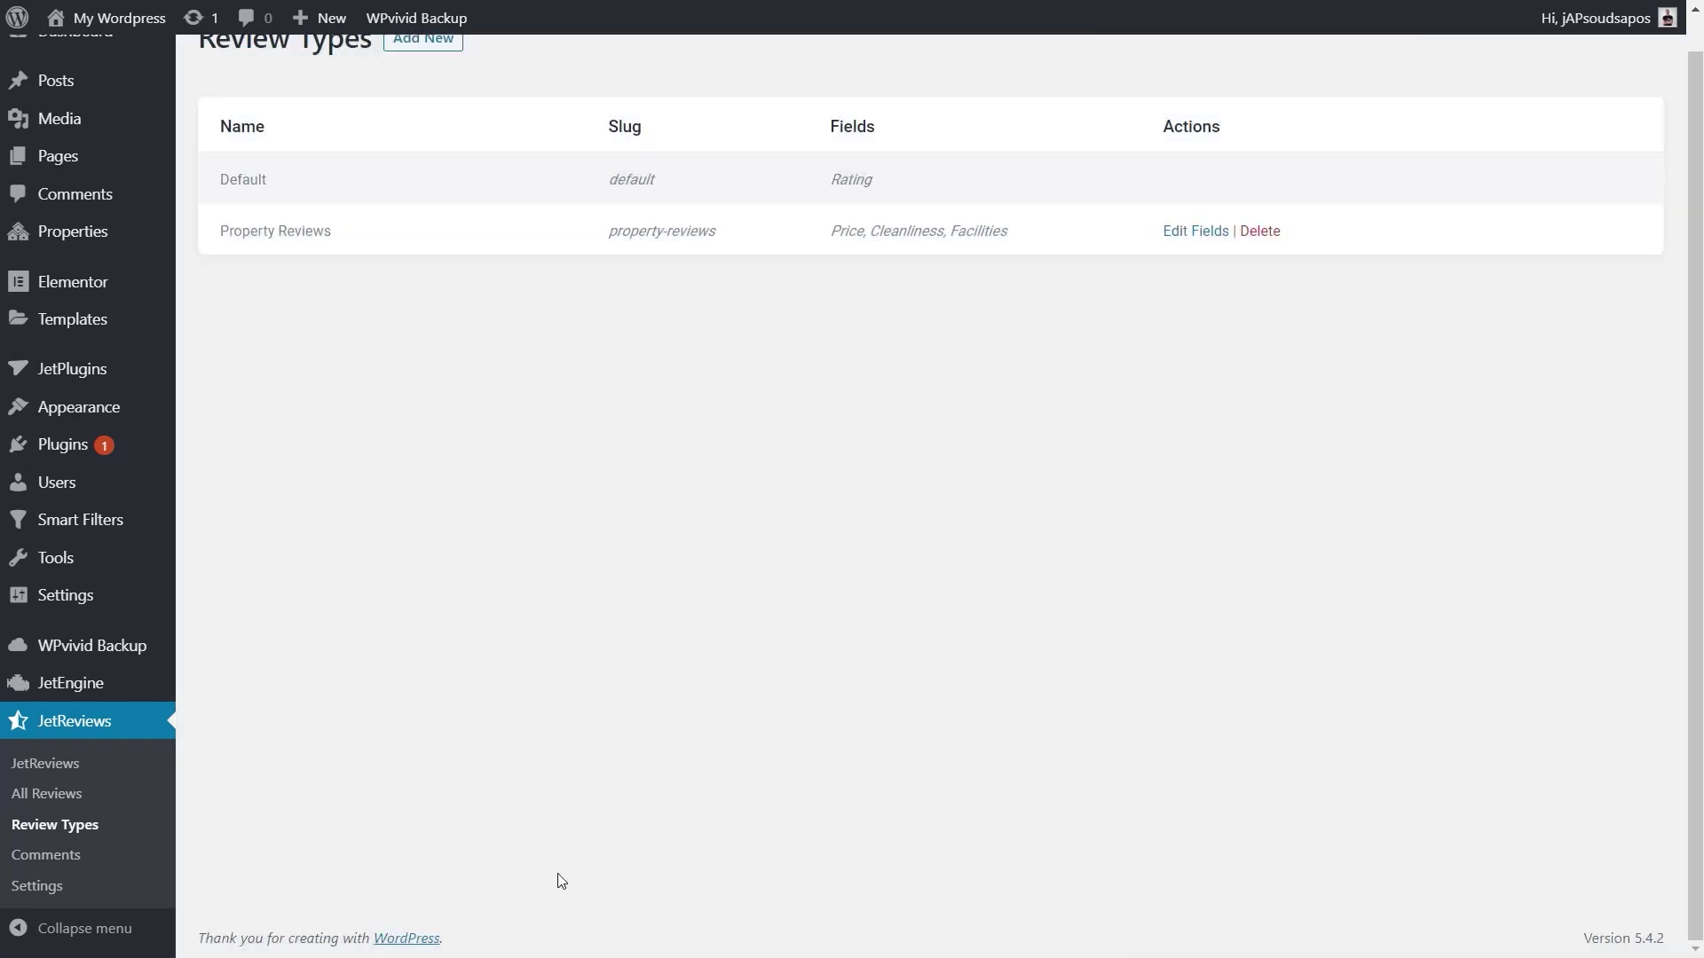
left_click(40, 887)
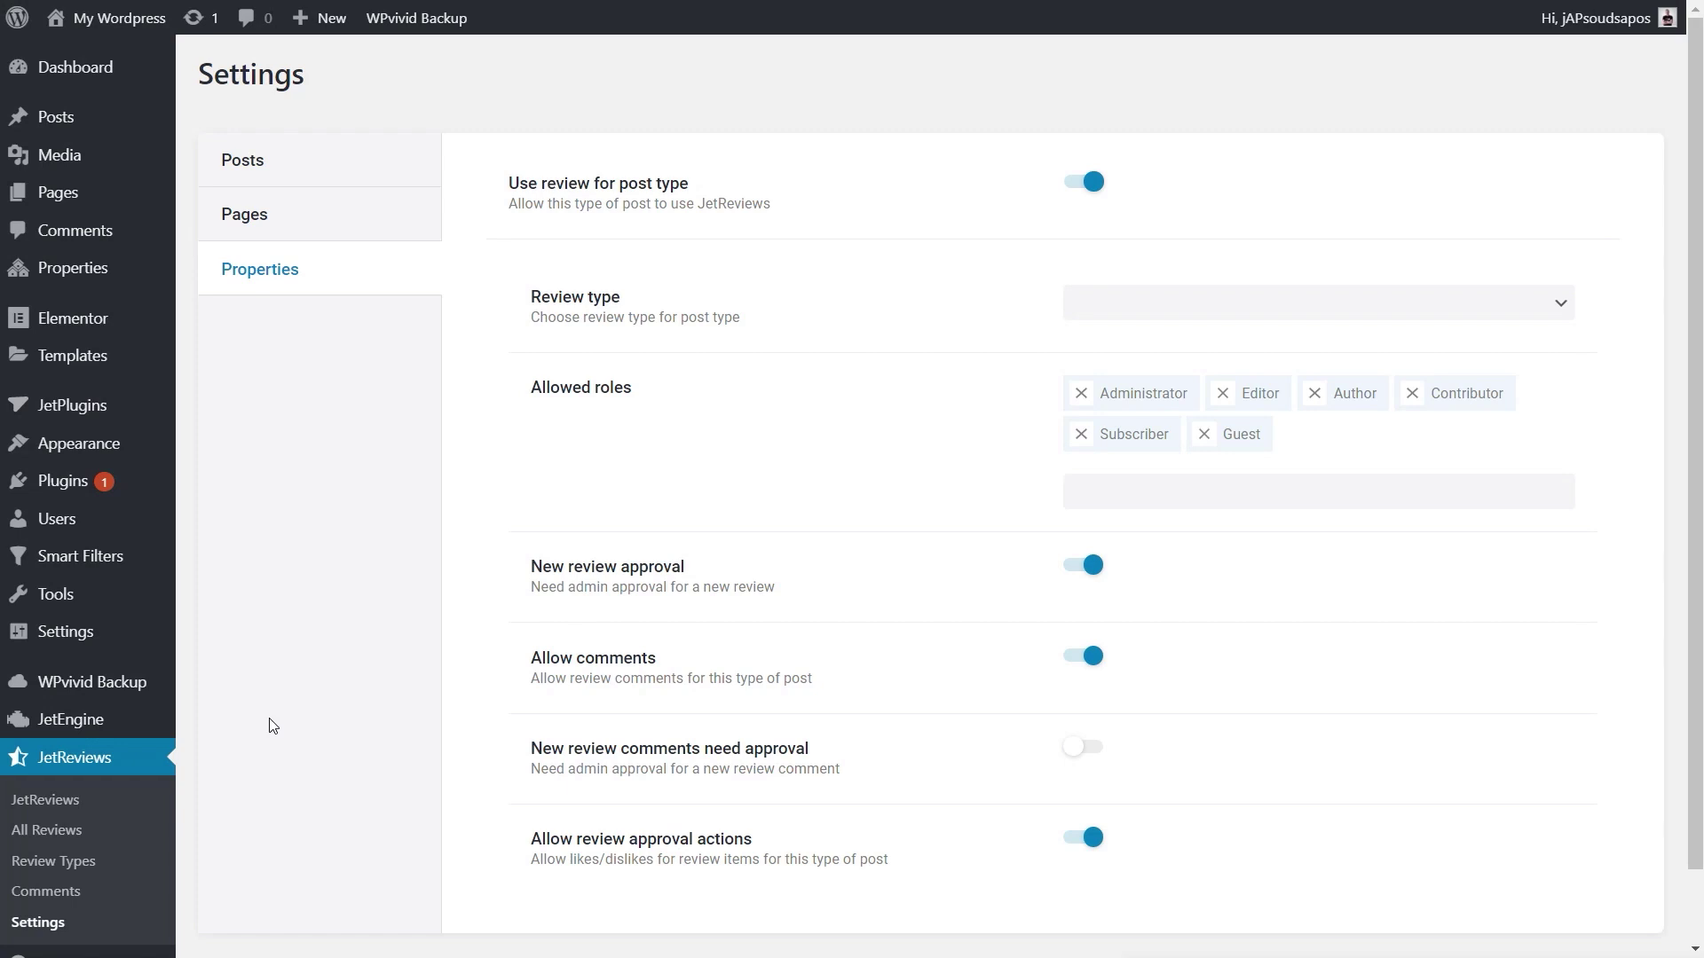
left_click(280, 171)
left_click(319, 216)
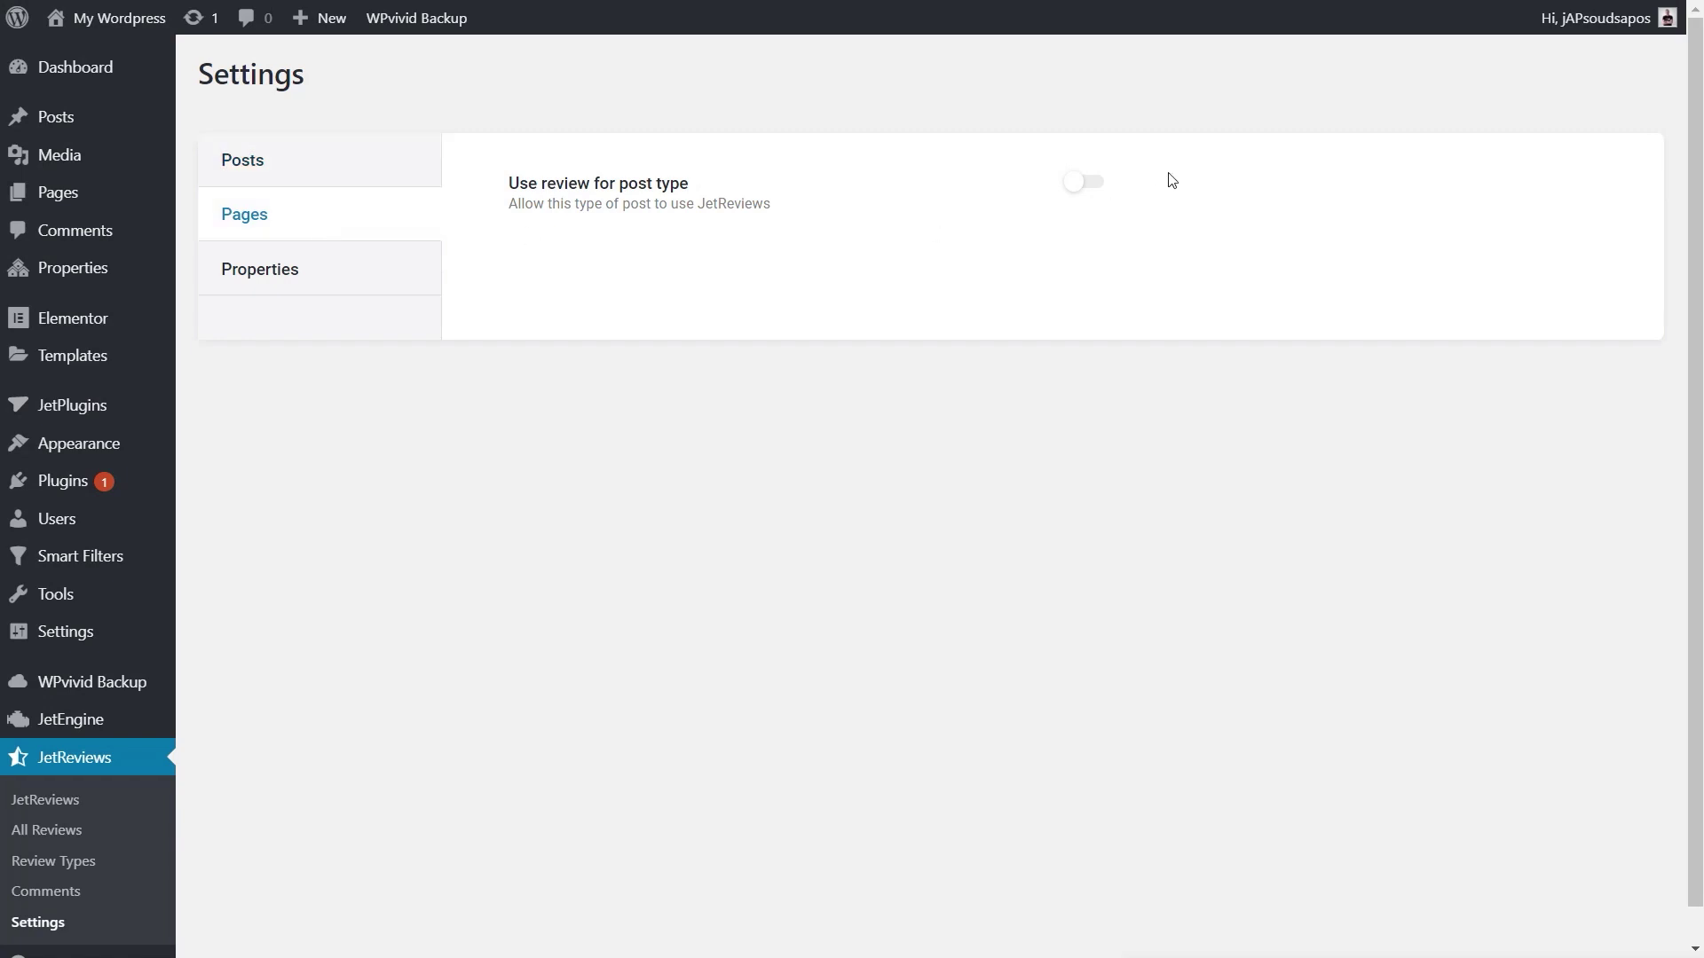
left_click(308, 271)
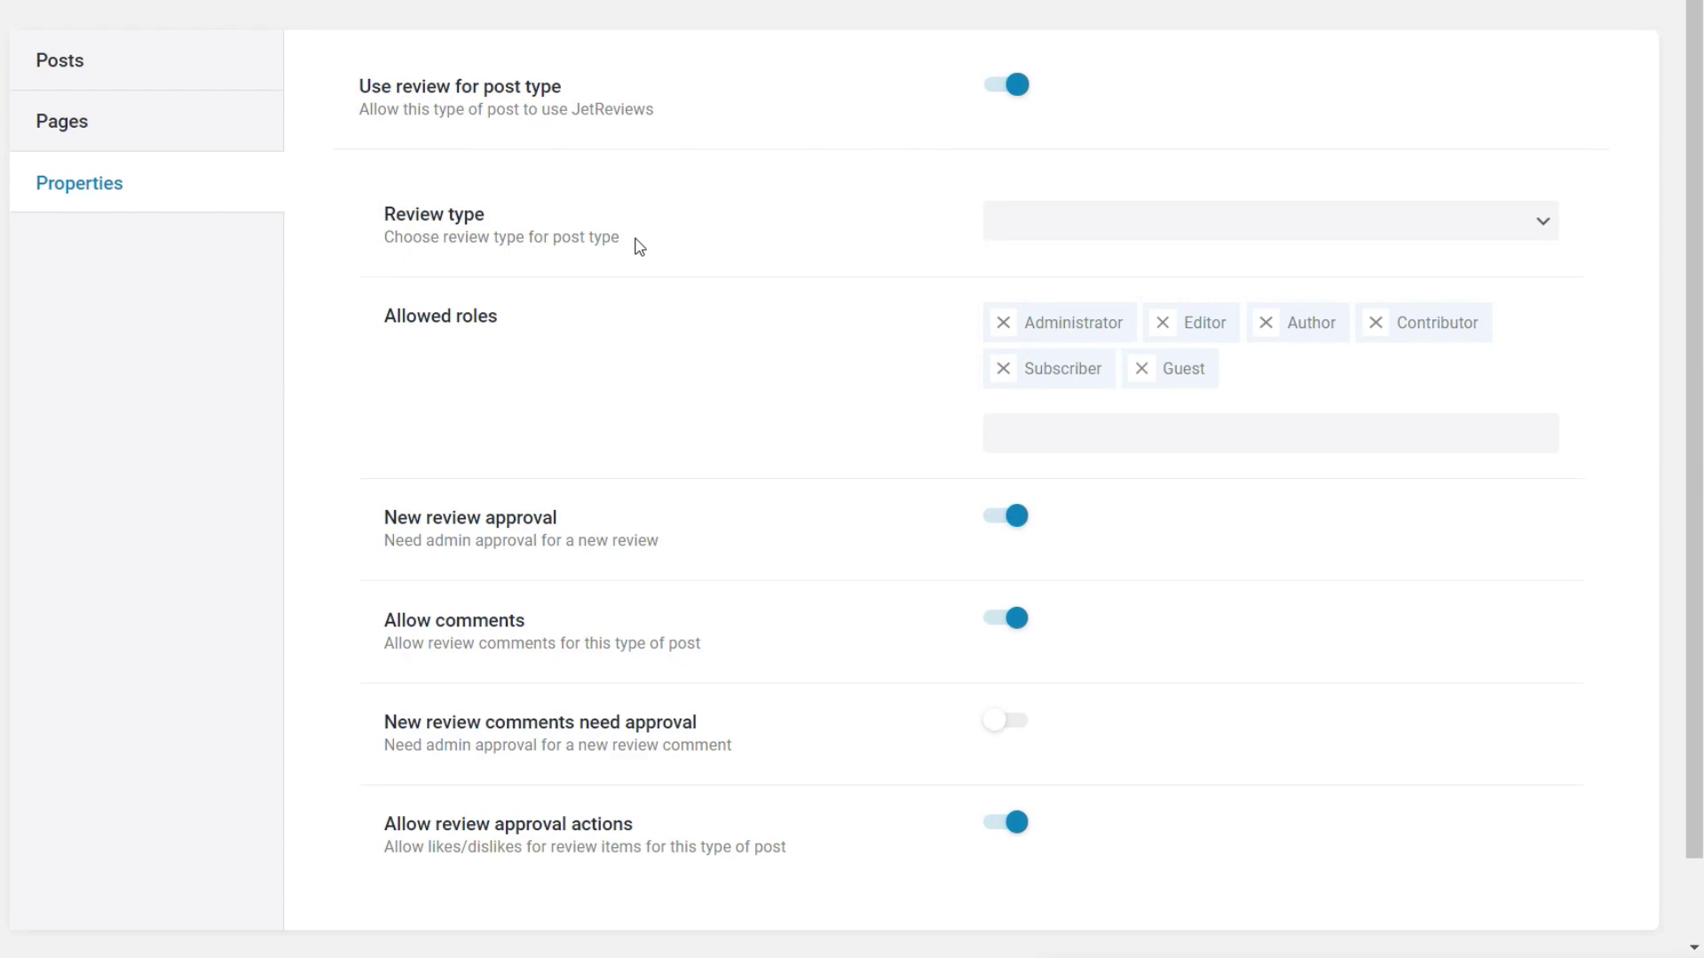
Step: Set the Properties review type to Property Reviews and check the Allowed roles list
left_click(1069, 228)
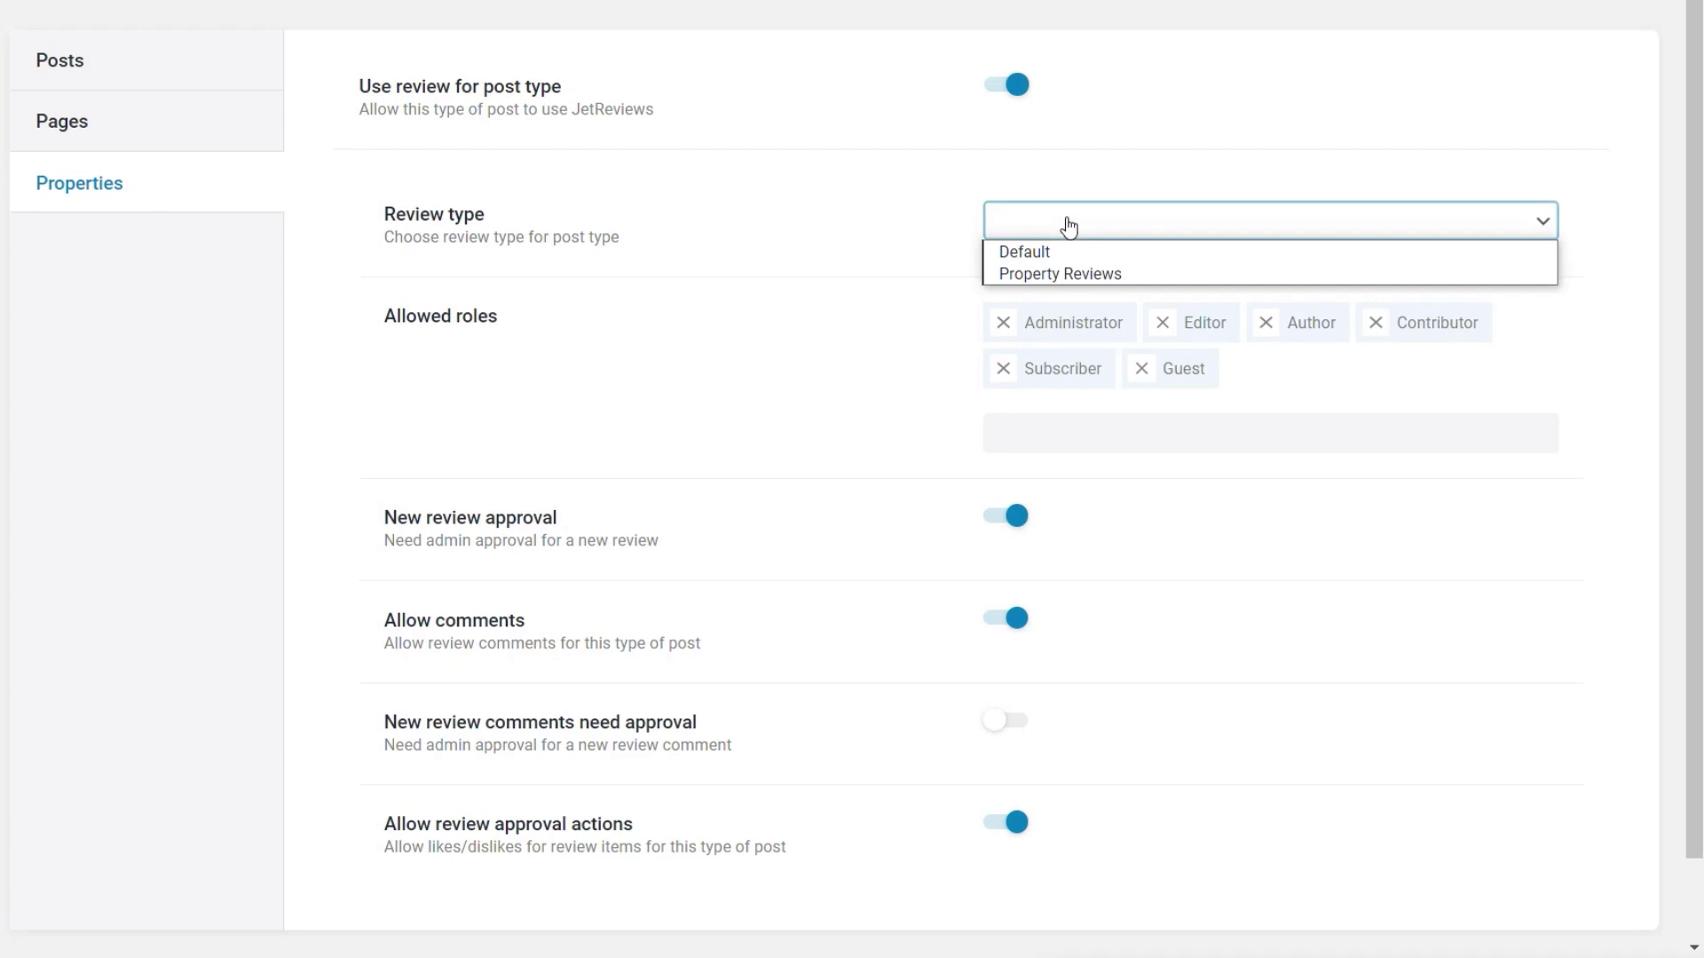
left_click(1061, 277)
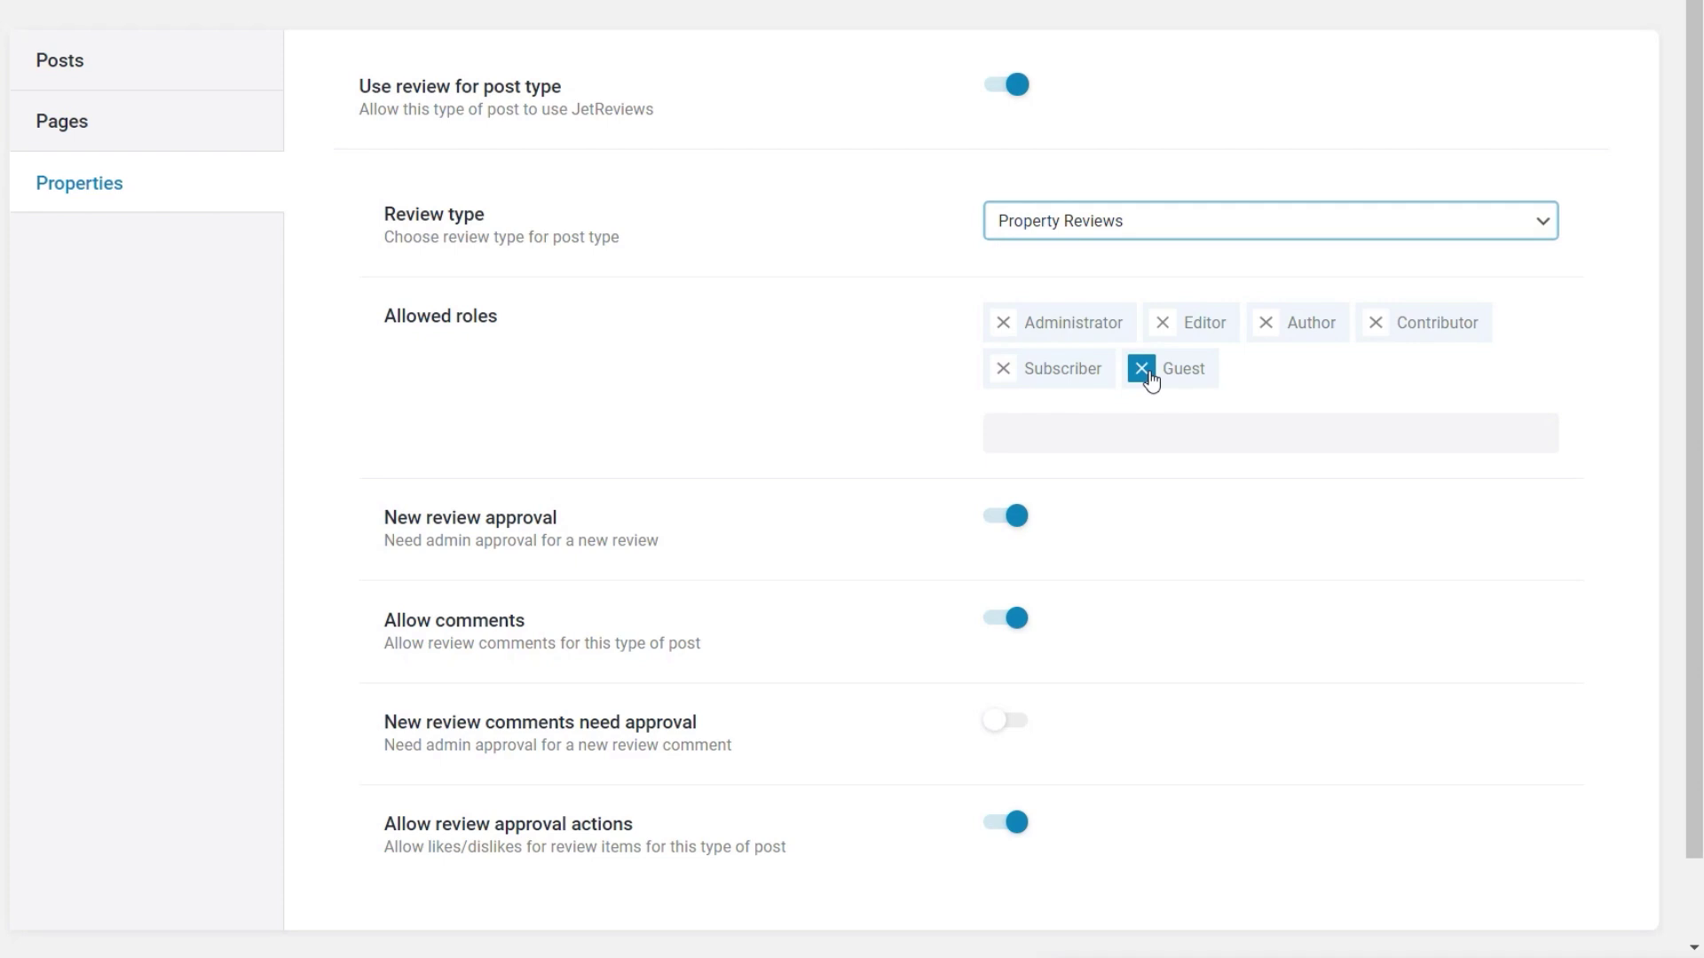
left_click(1131, 444)
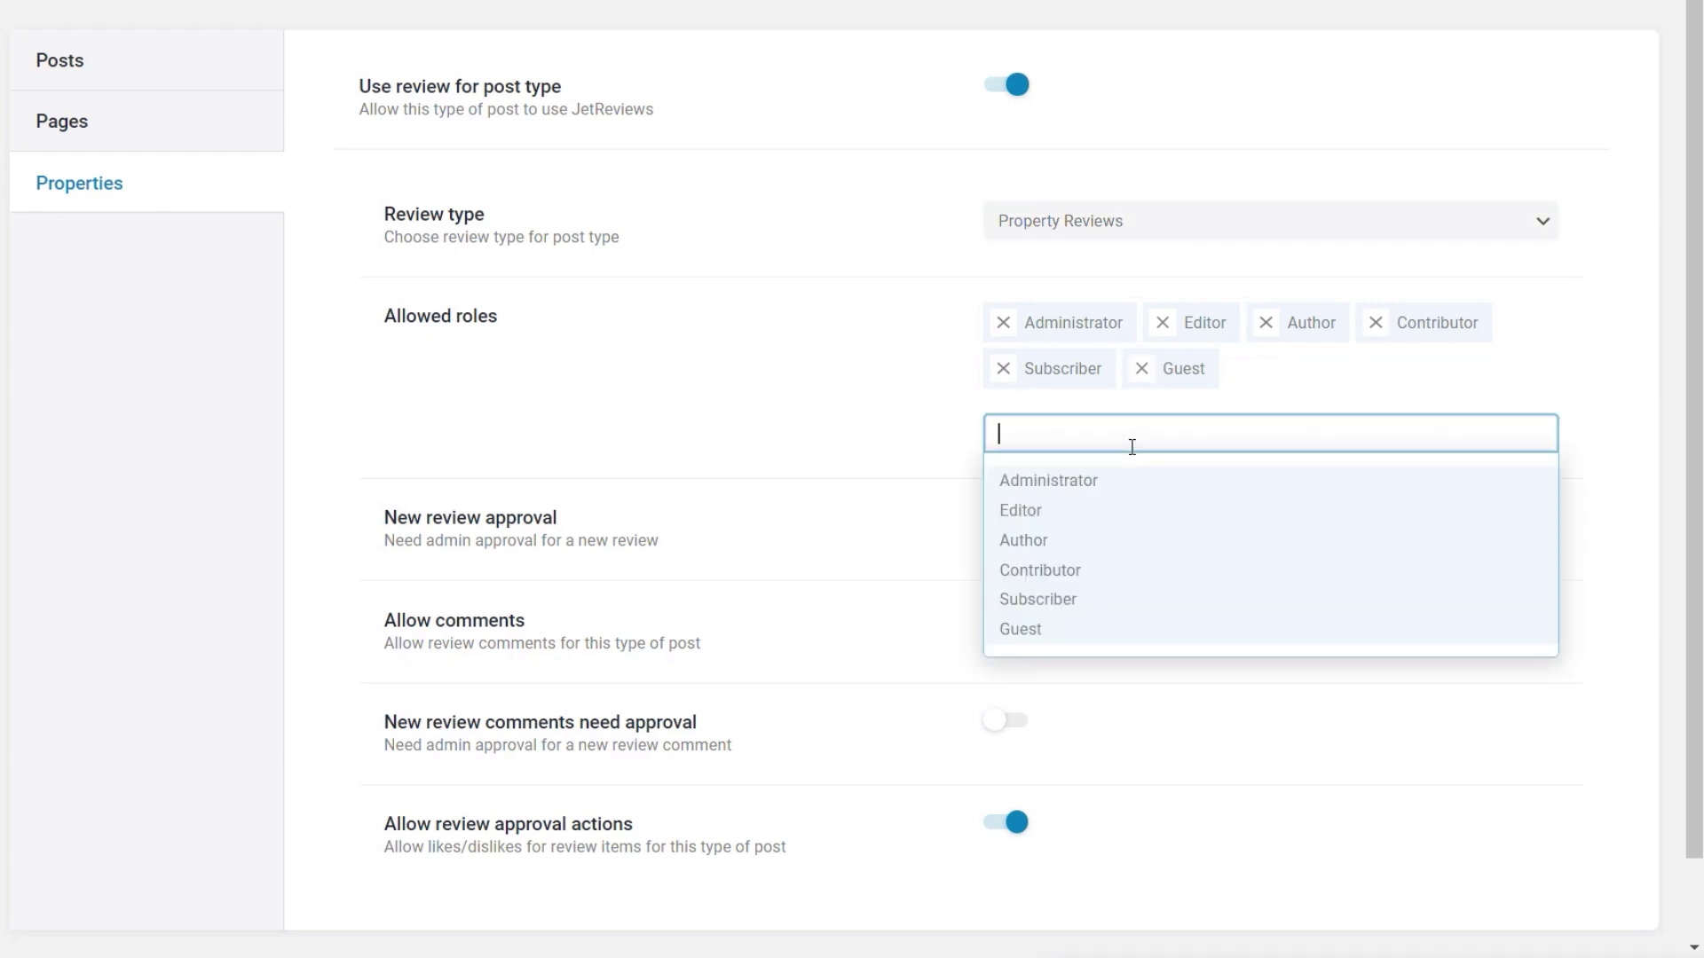
left_click(785, 415)
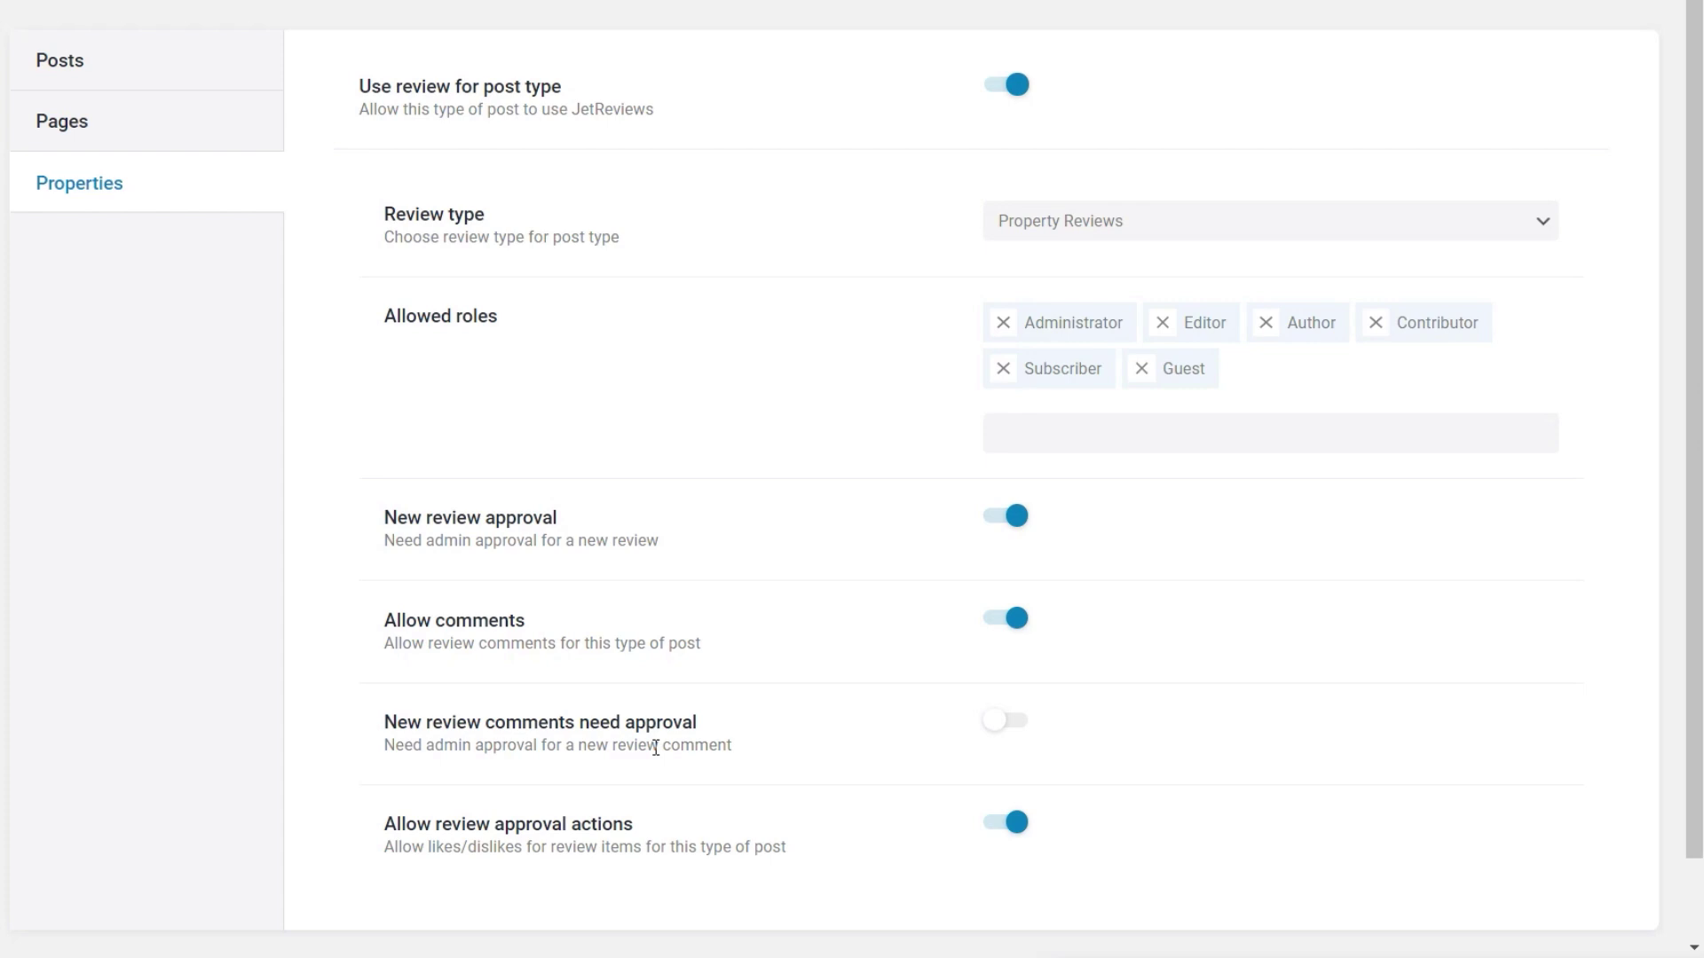
scroll(812, 618, "down", 1)
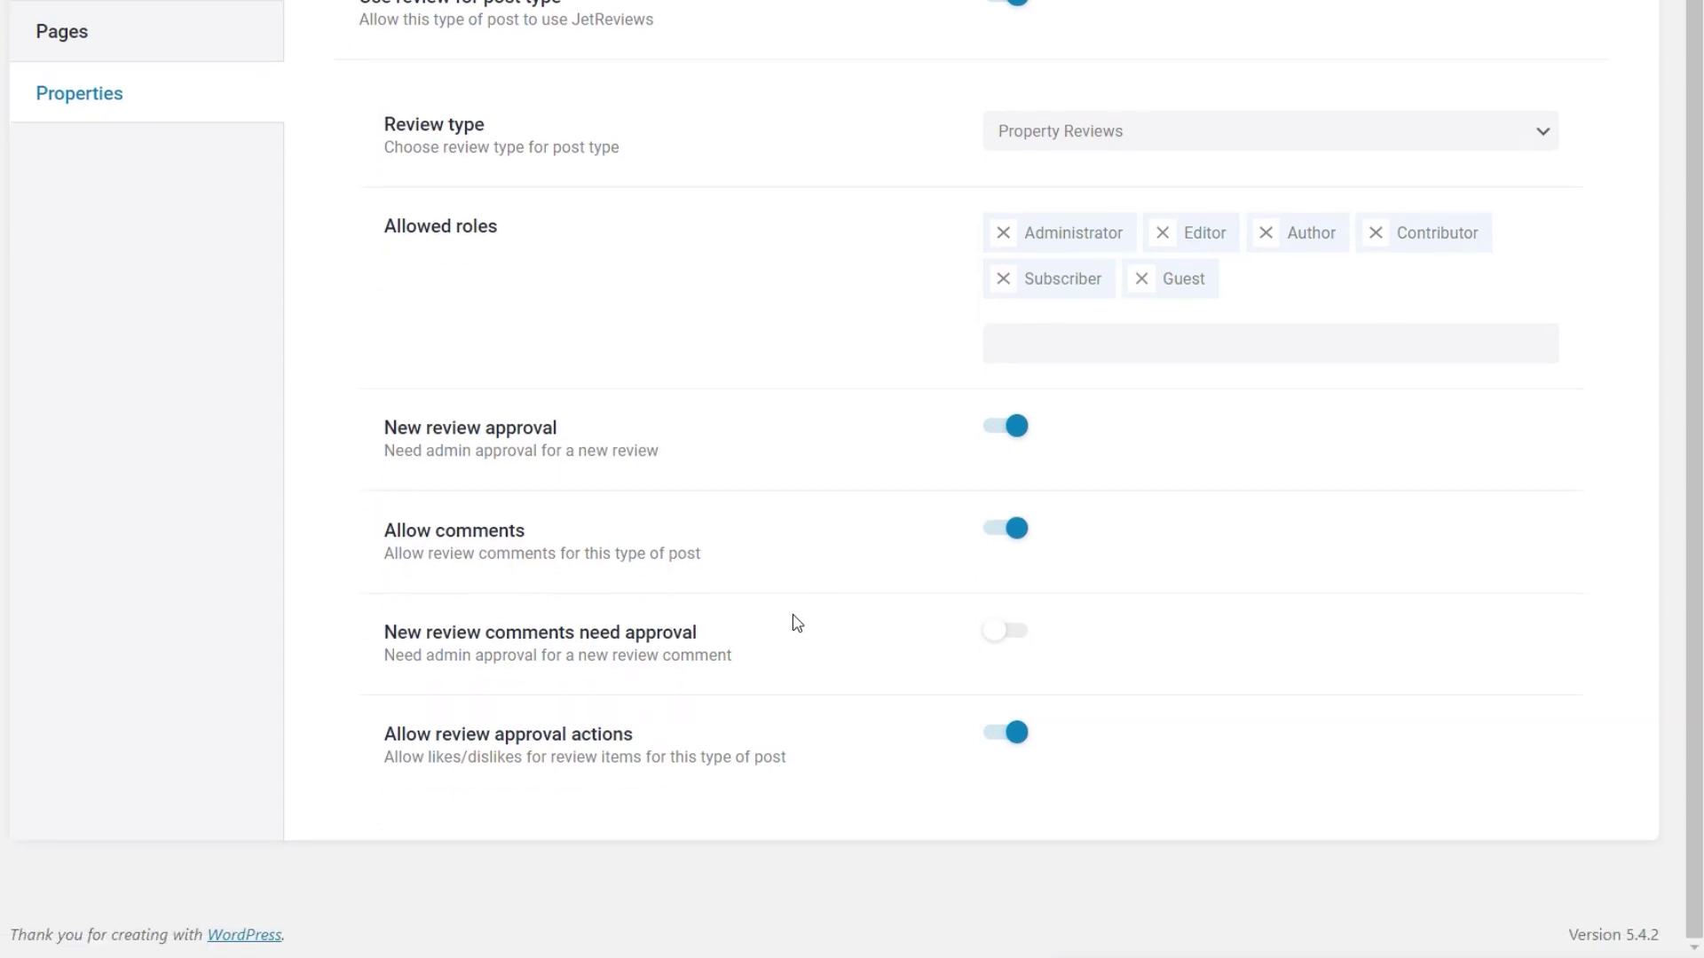
scroll(797, 628, "up", 1)
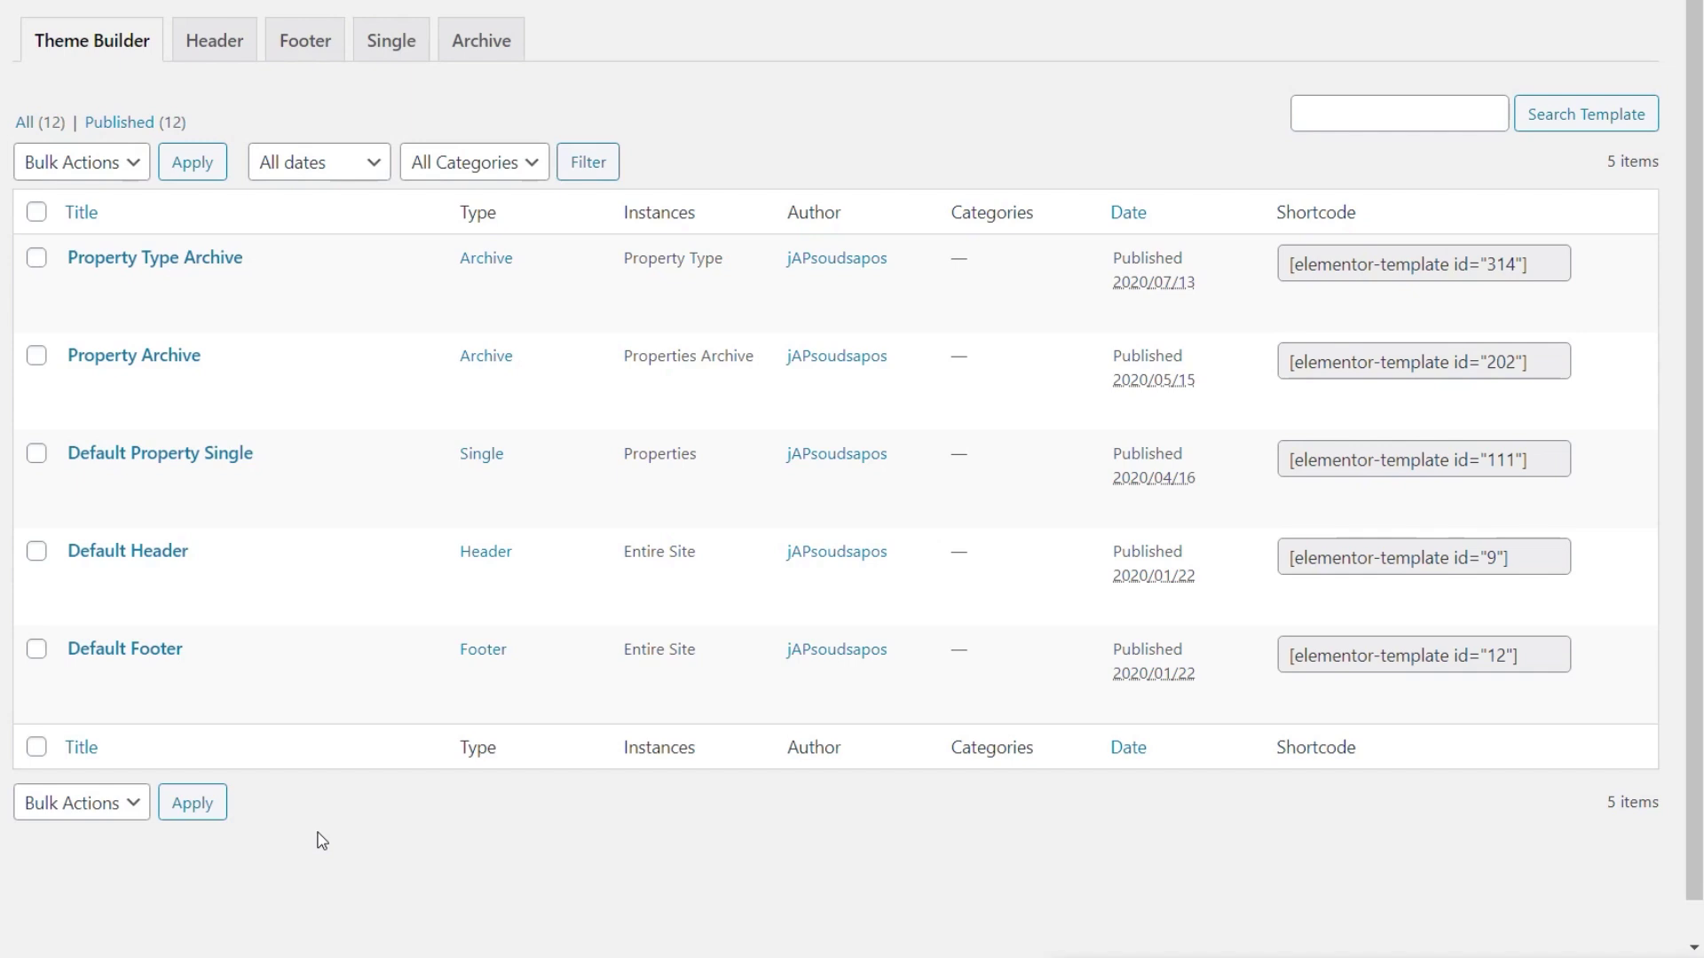
Step: Edit the Default Property Single template with Elementor
mouse_move(280, 629)
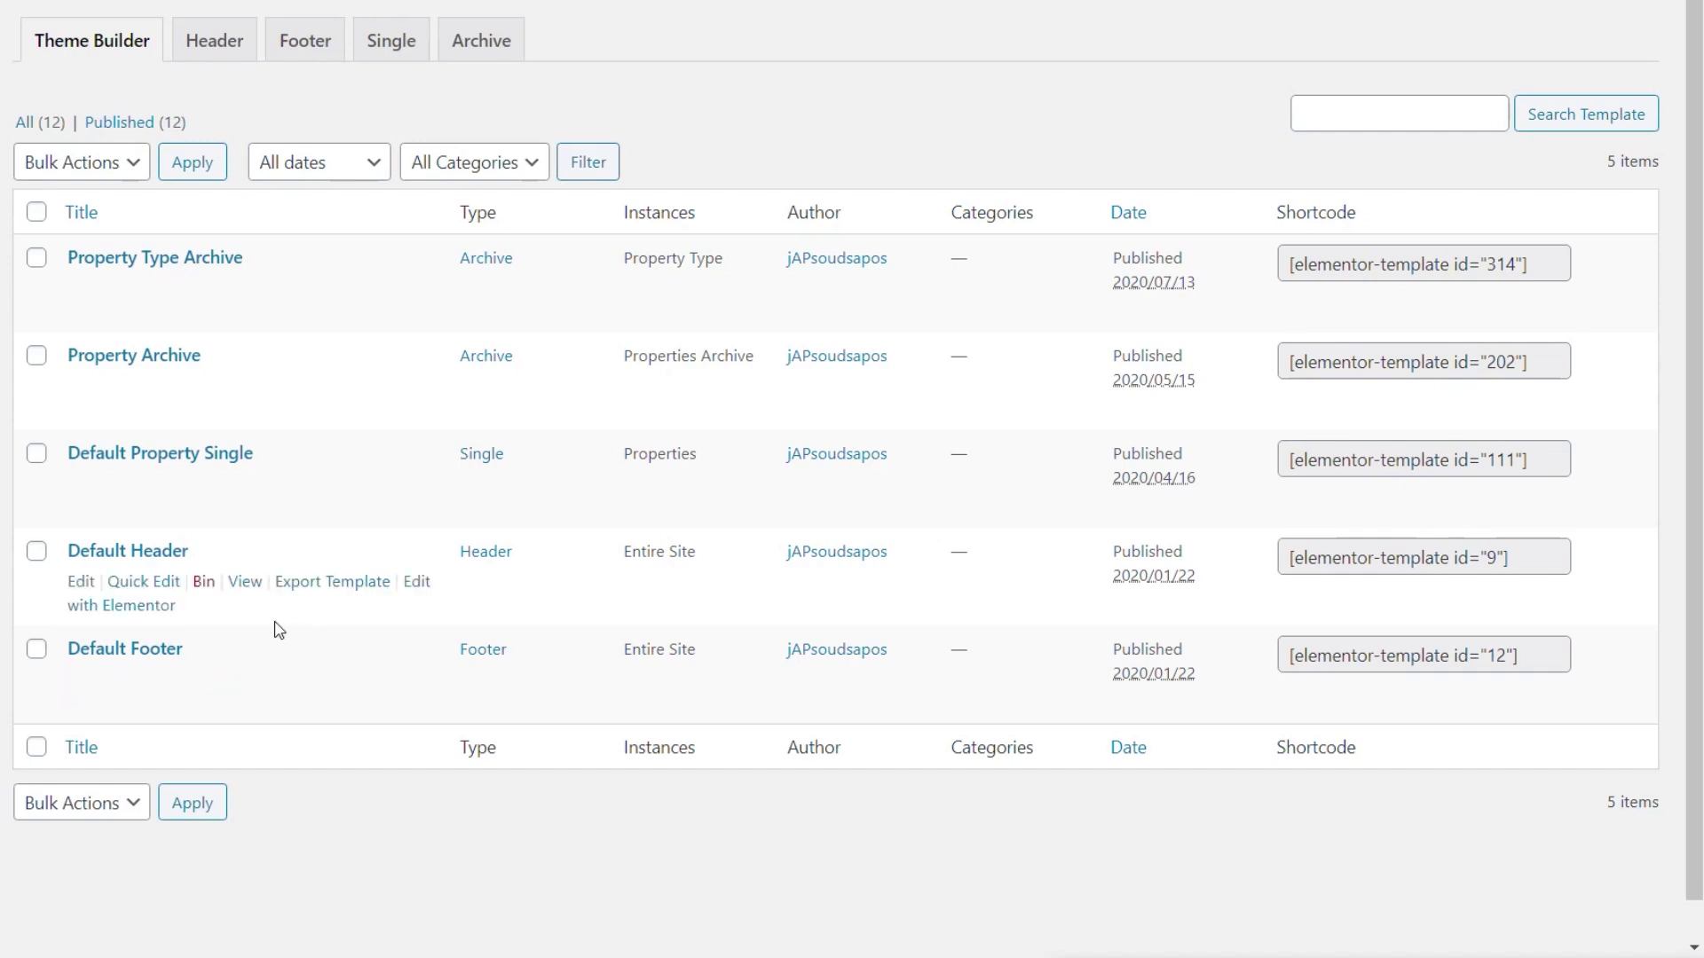
mouse_move(229, 513)
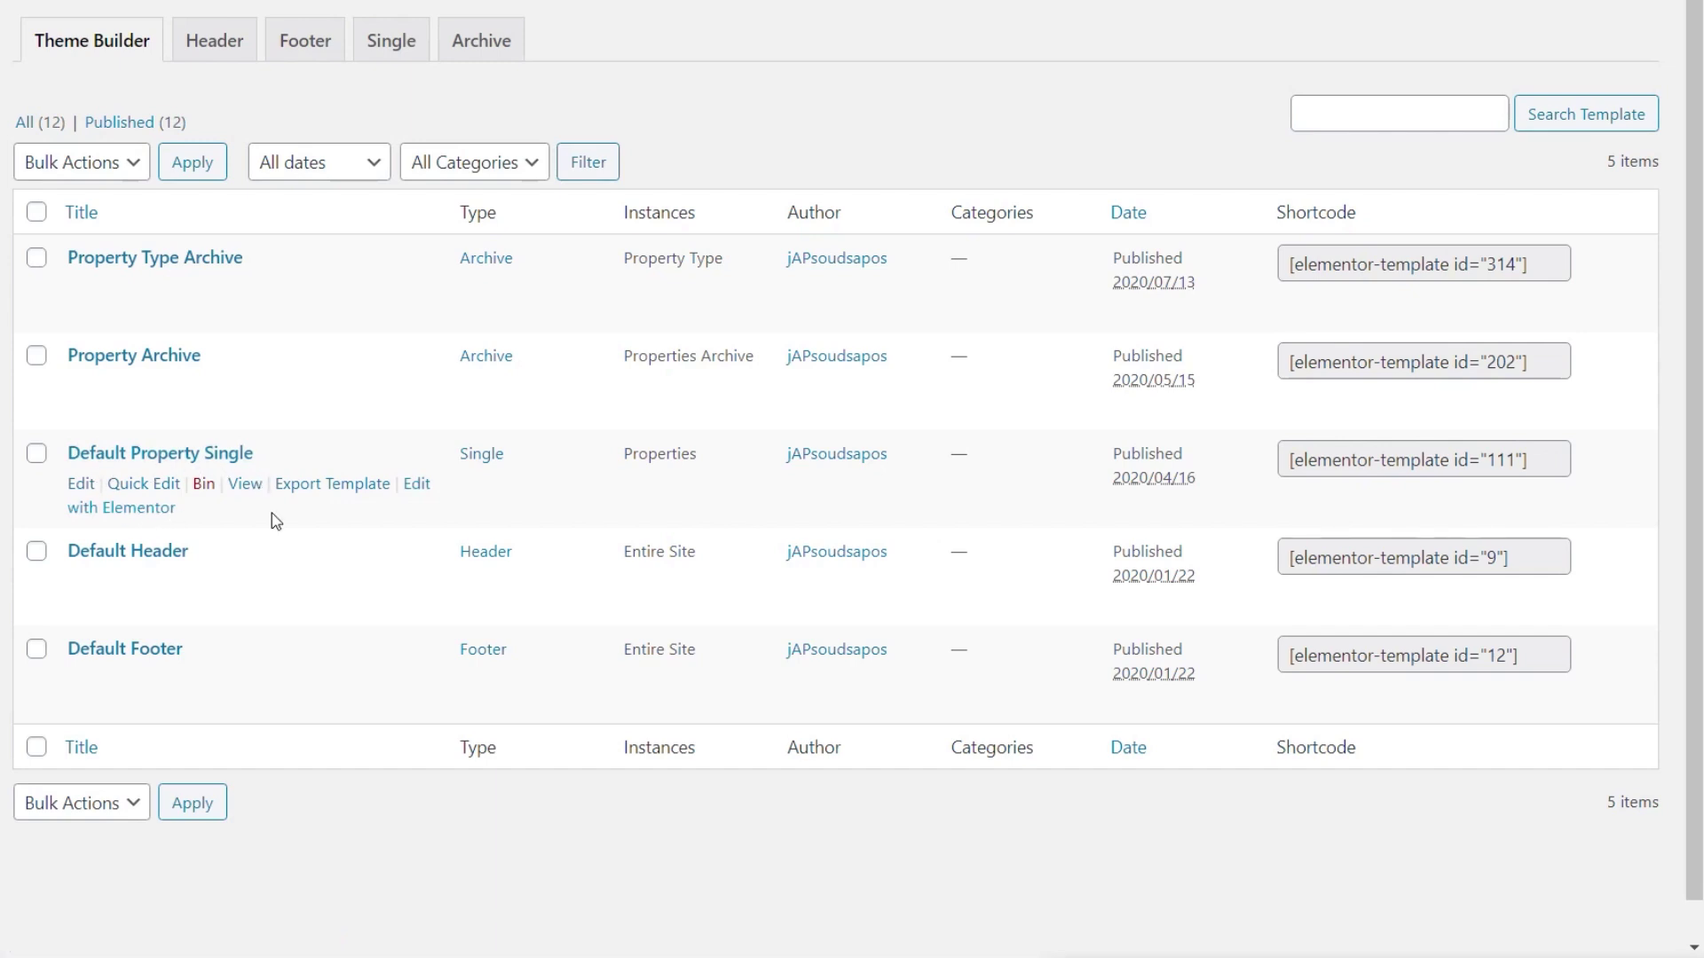
left_click(107, 513)
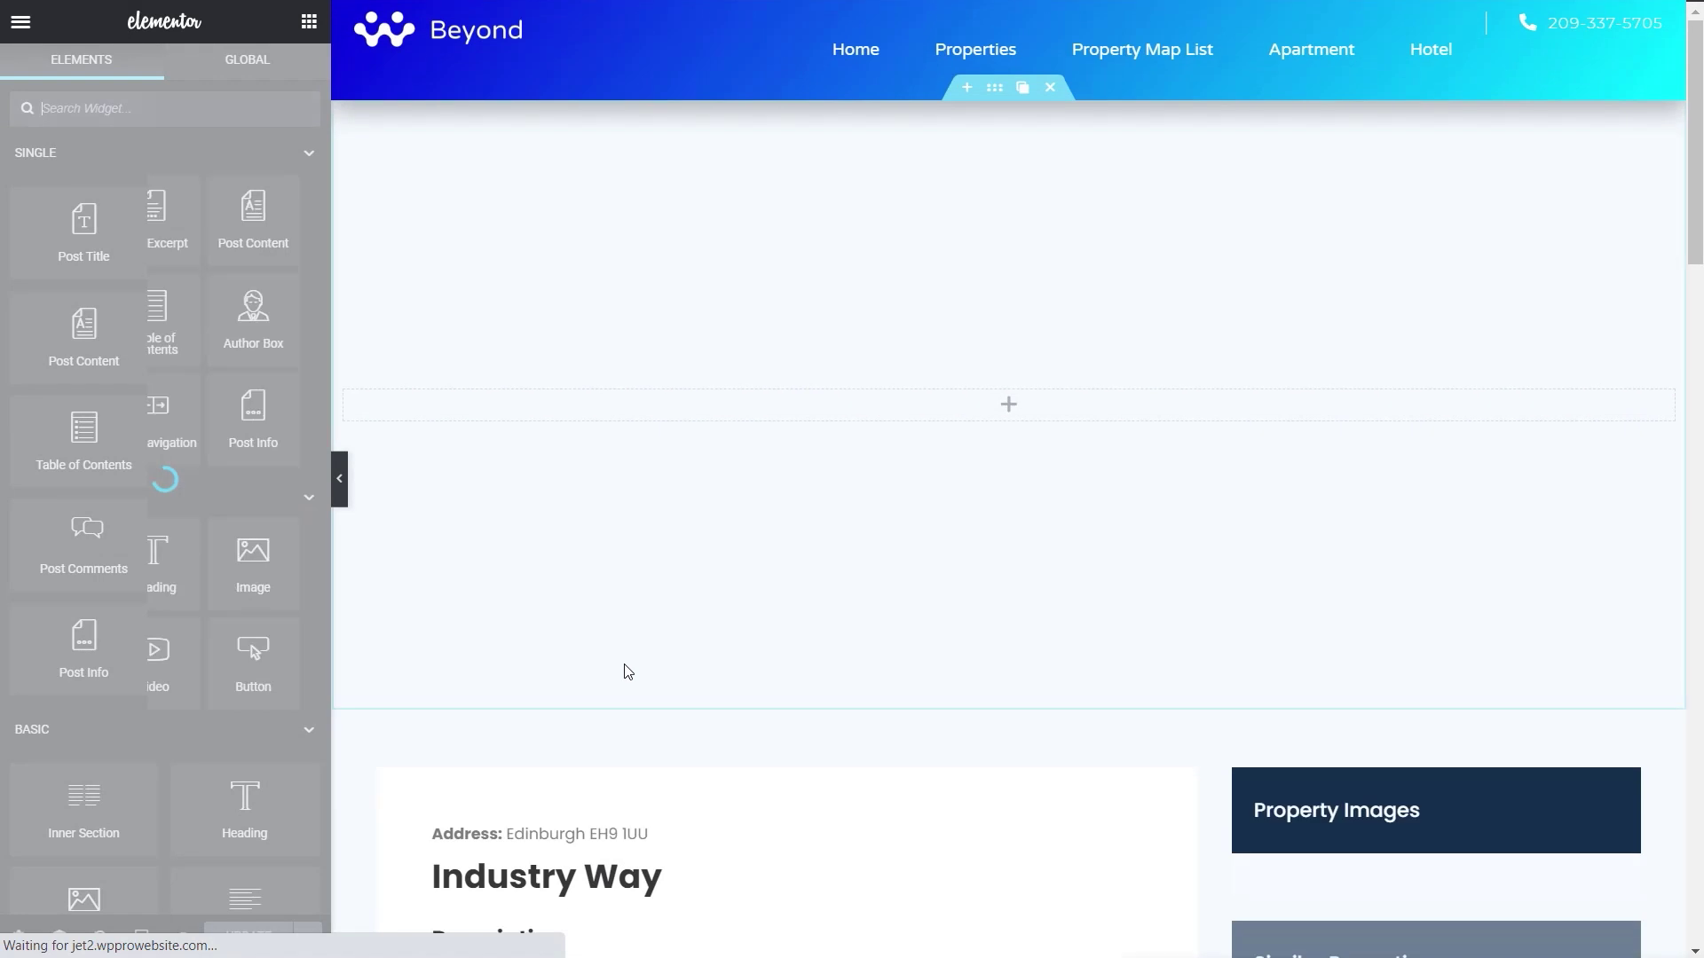
Step: Search widgets for 'revi' and drop Reviews Listing below the property description
scroll(674, 676, "down", 15)
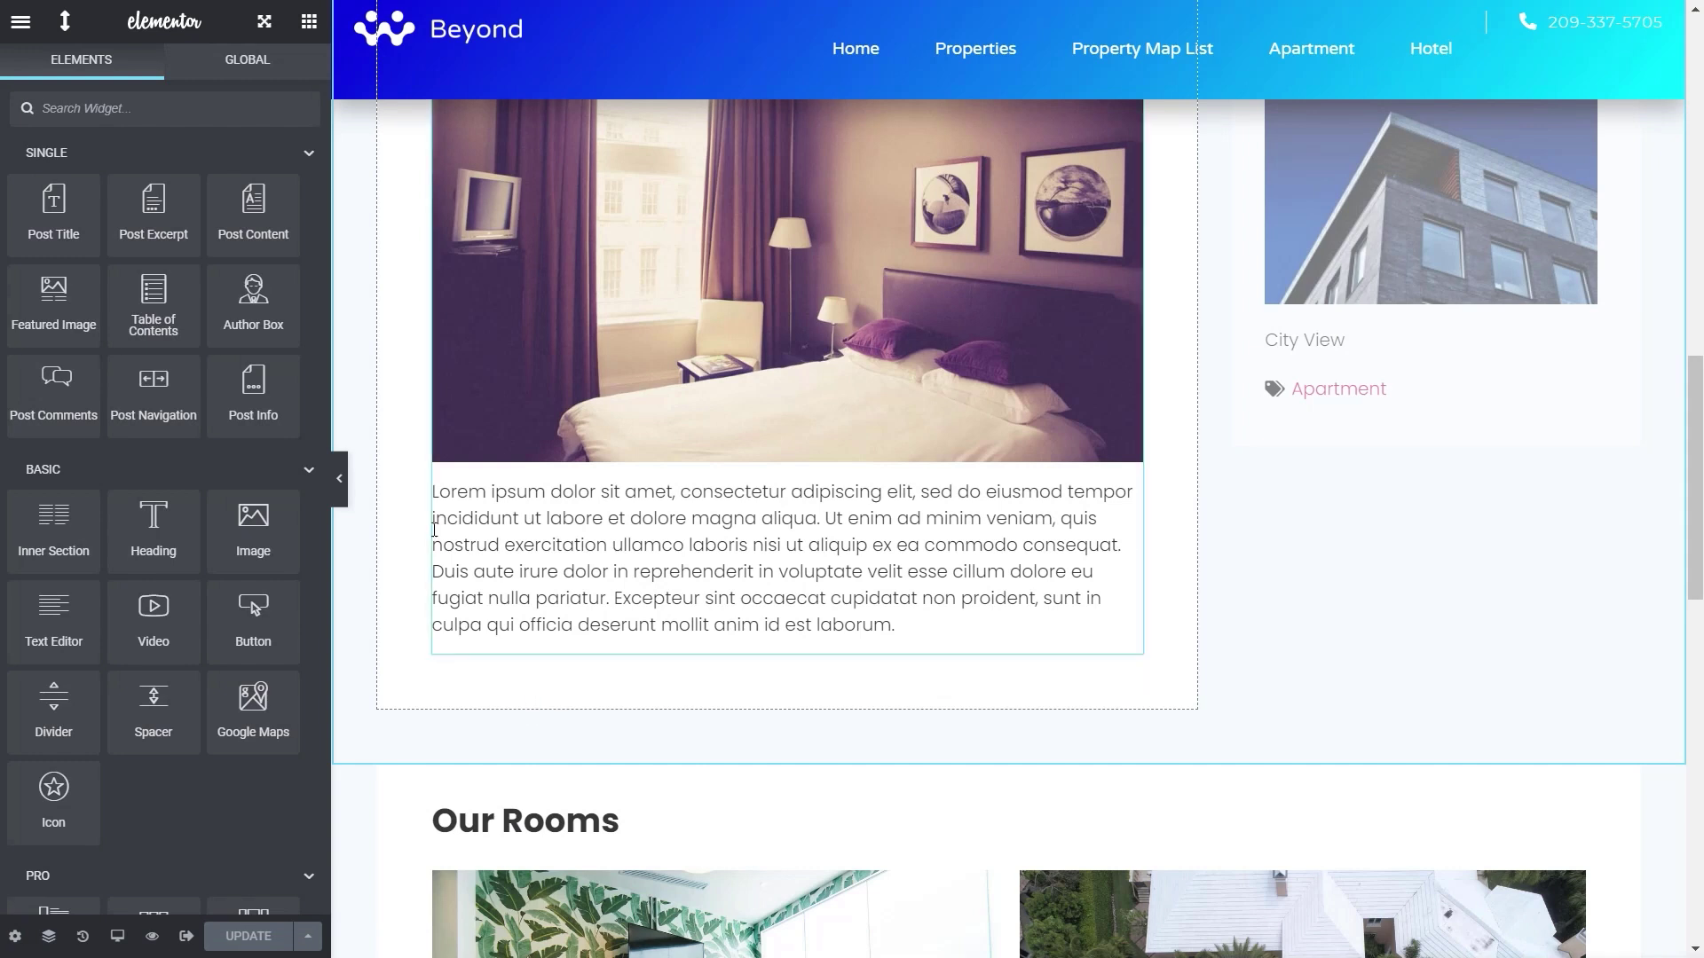
left_click(119, 119)
type("ra")
key("BackSpace")
key("BackSpace")
type("revi")
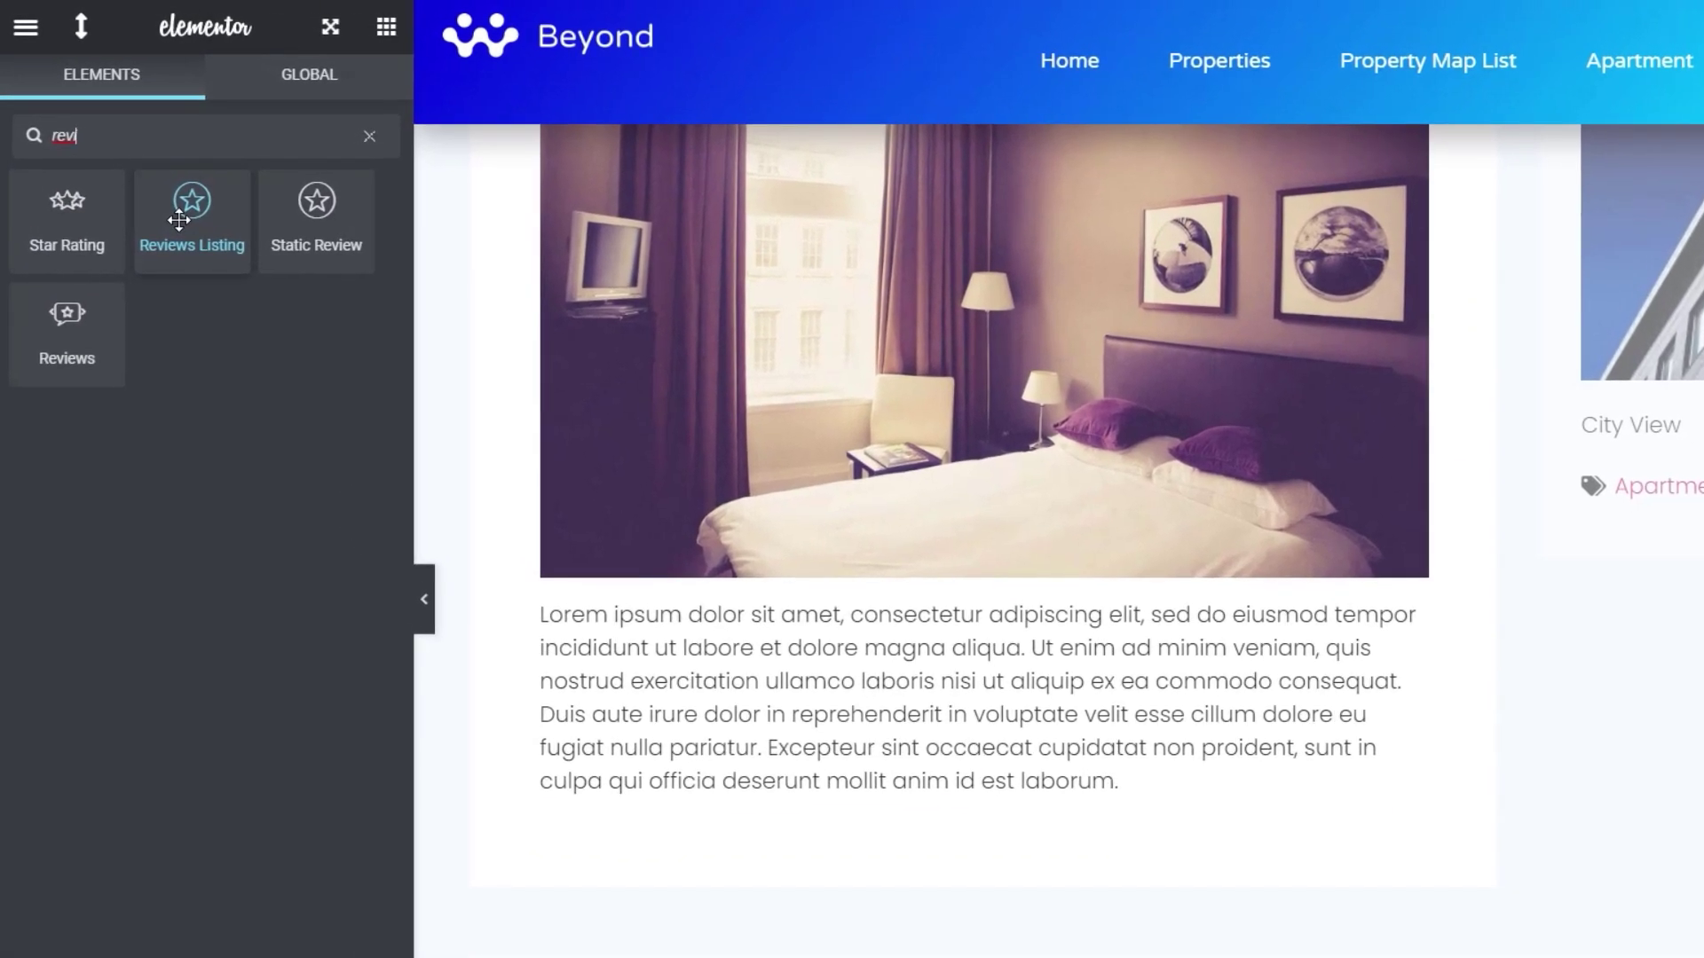
left_click_drag(142, 176, 325, 376)
left_click_drag(406, 468, 765, 786)
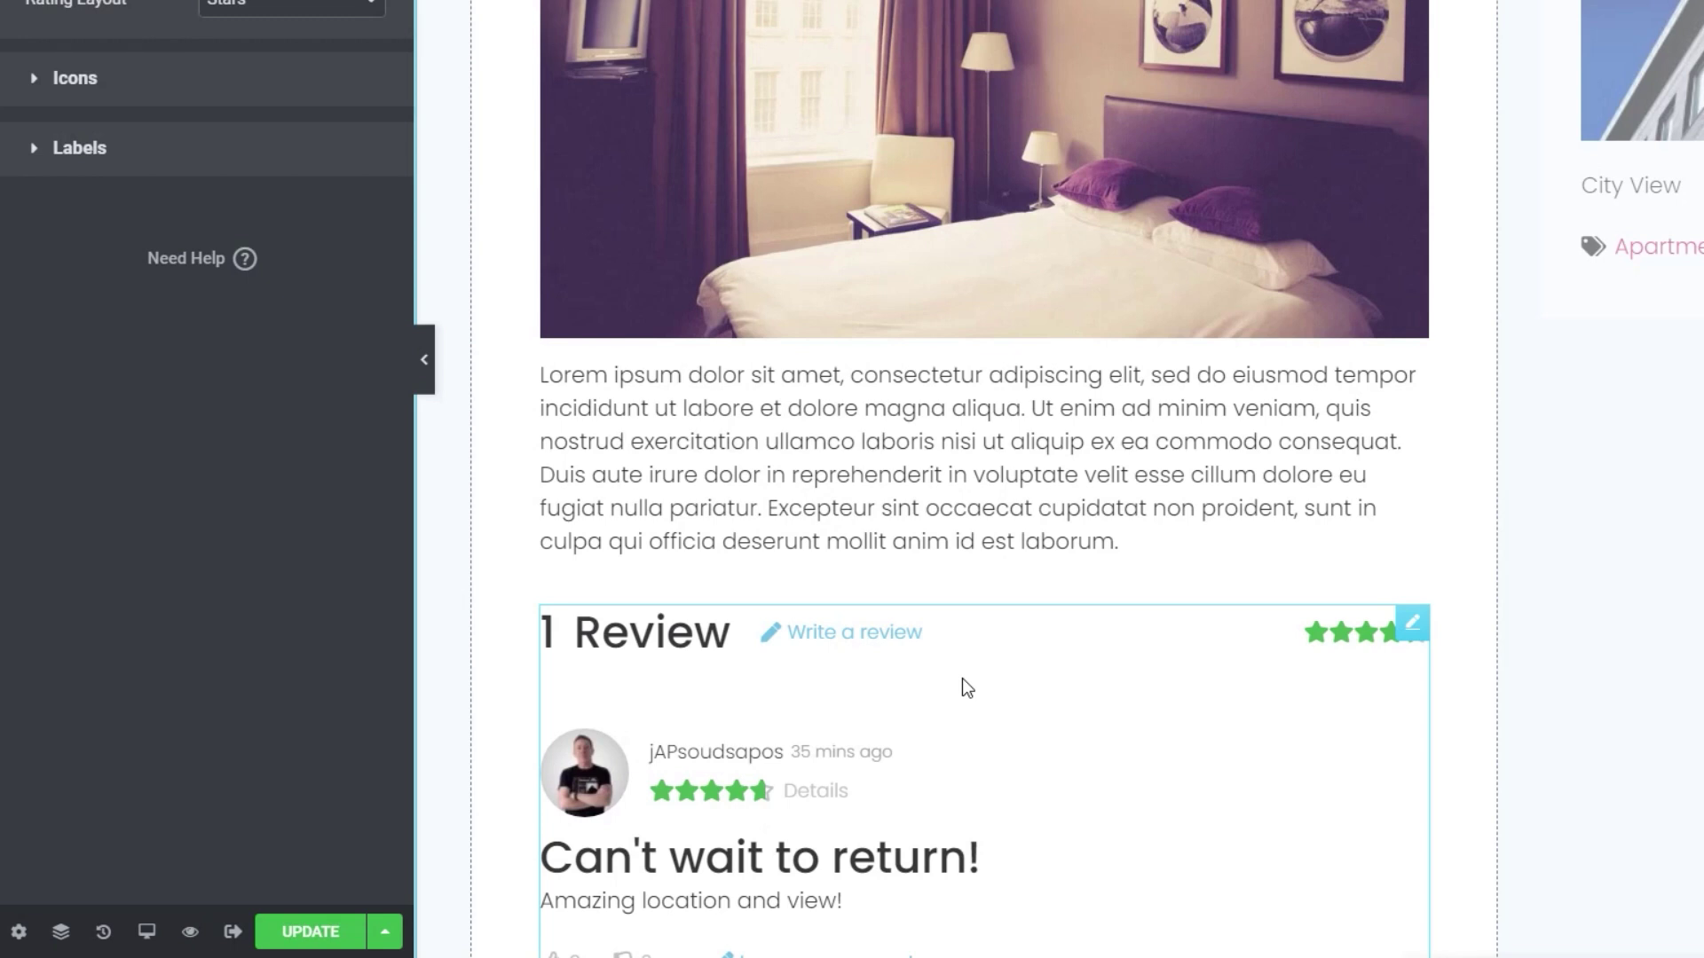
scroll(1581, 559, "down", 3)
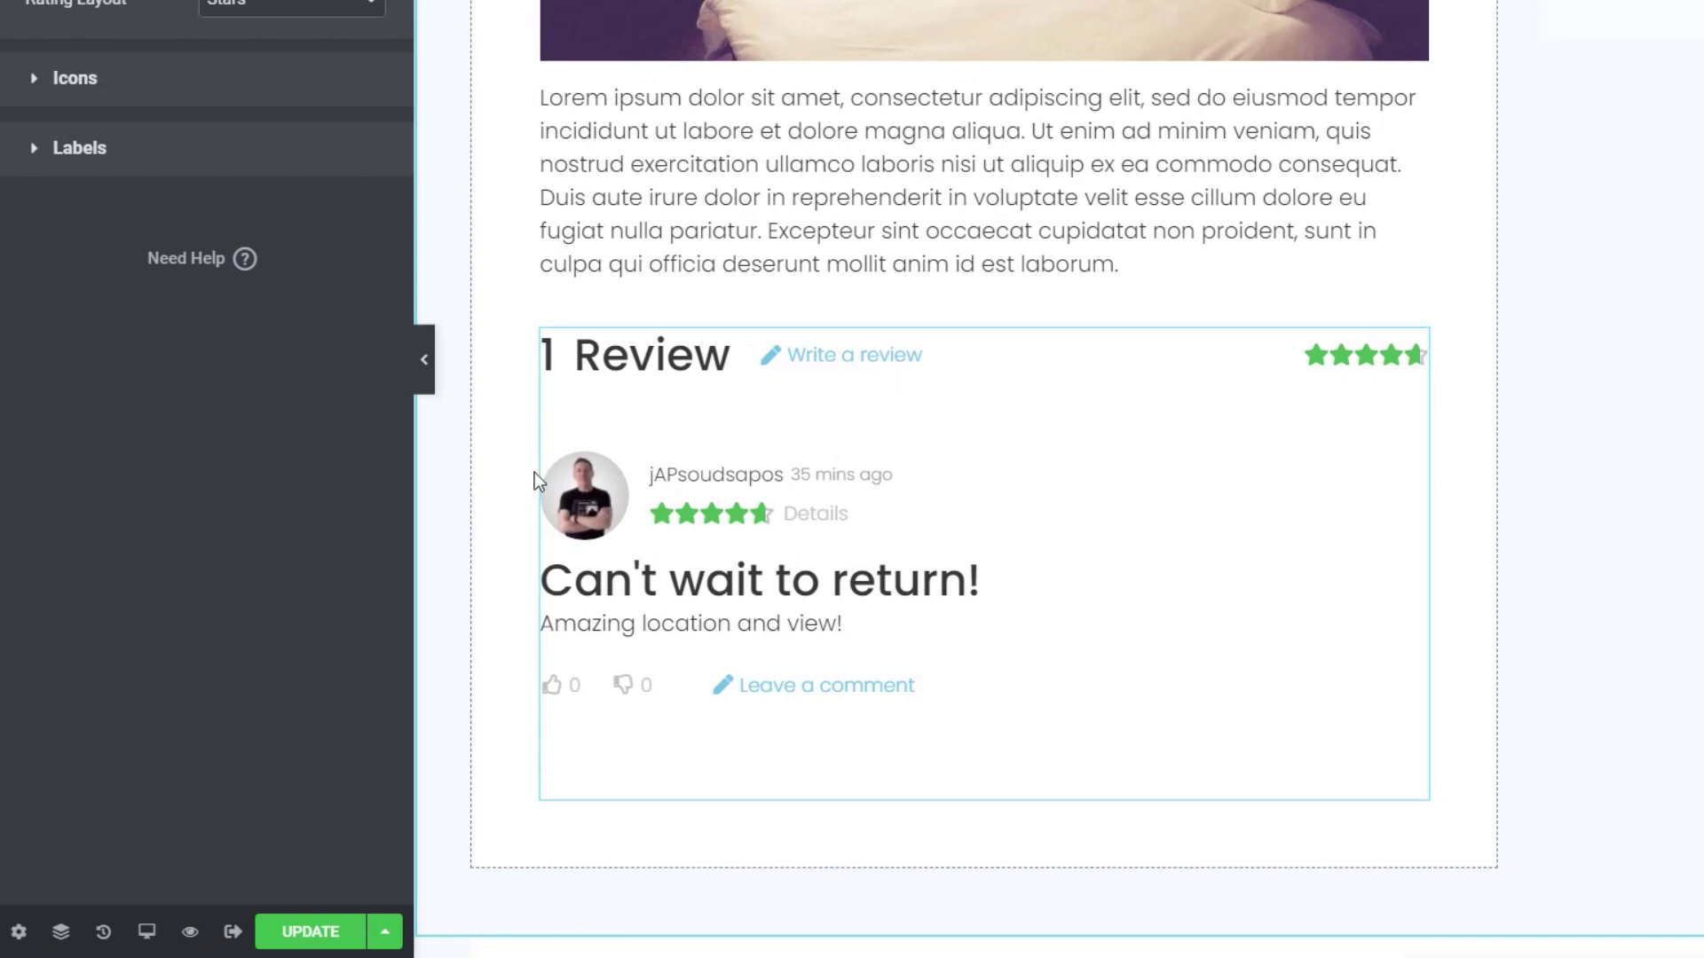
scroll(723, 599, "up", 3)
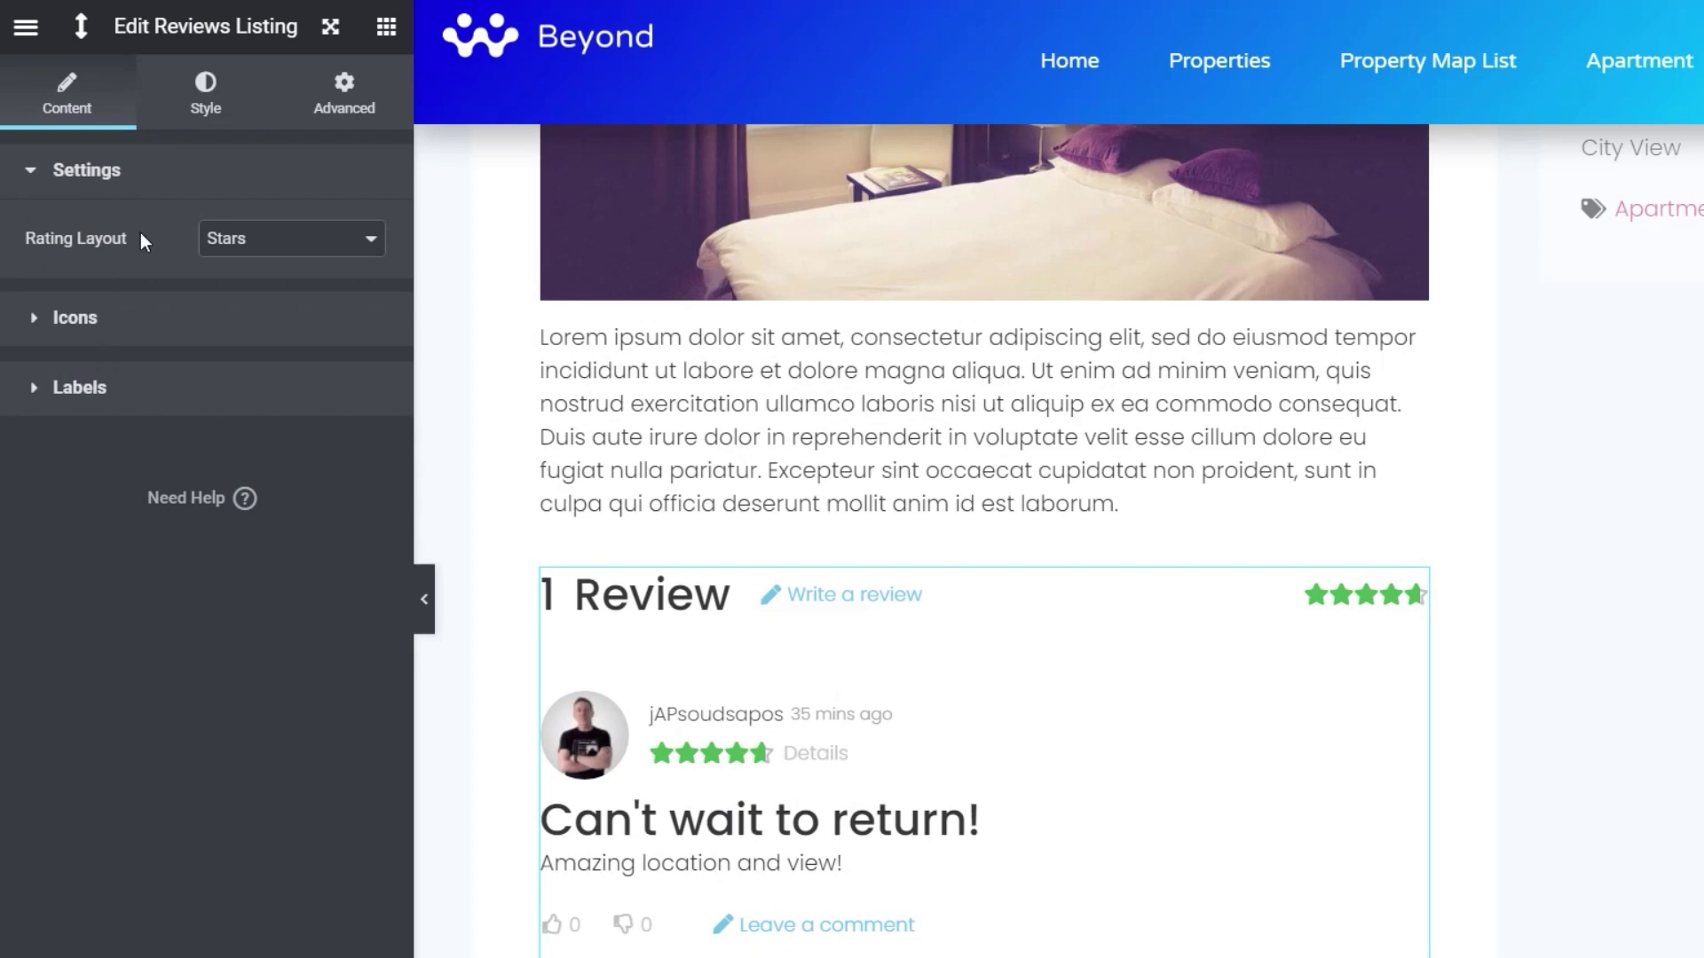
Step: Try the Points rating layout, then return the Reviews Listing to Stars
left_click(335, 242)
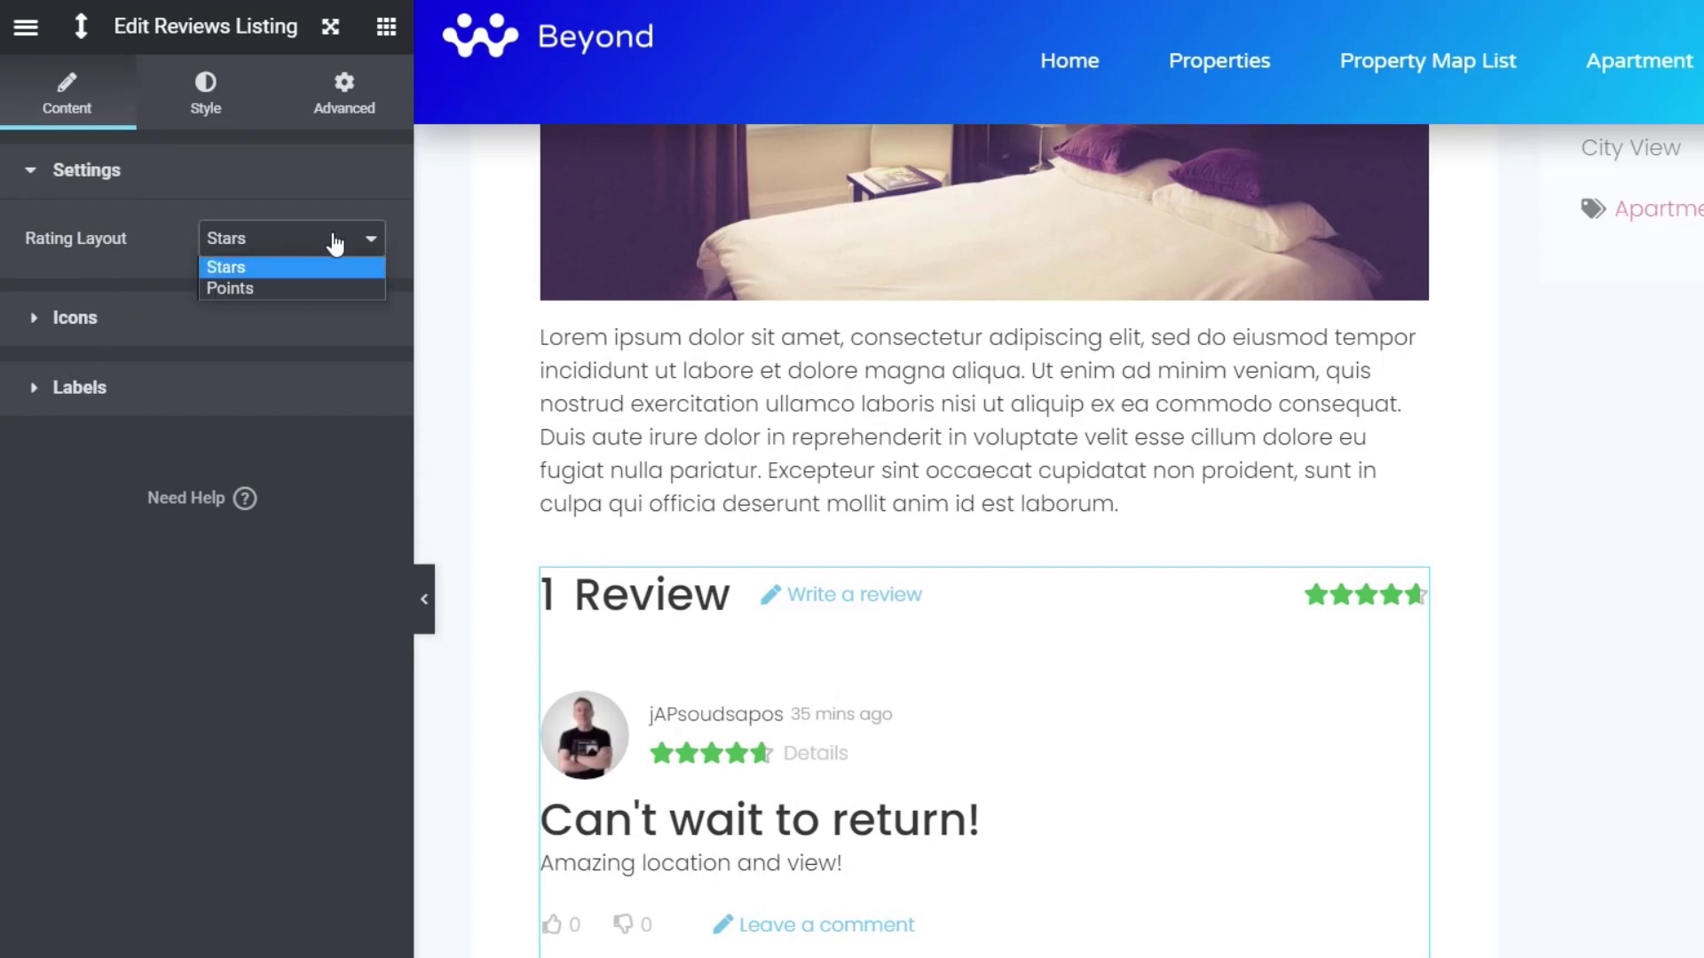
left_click(250, 286)
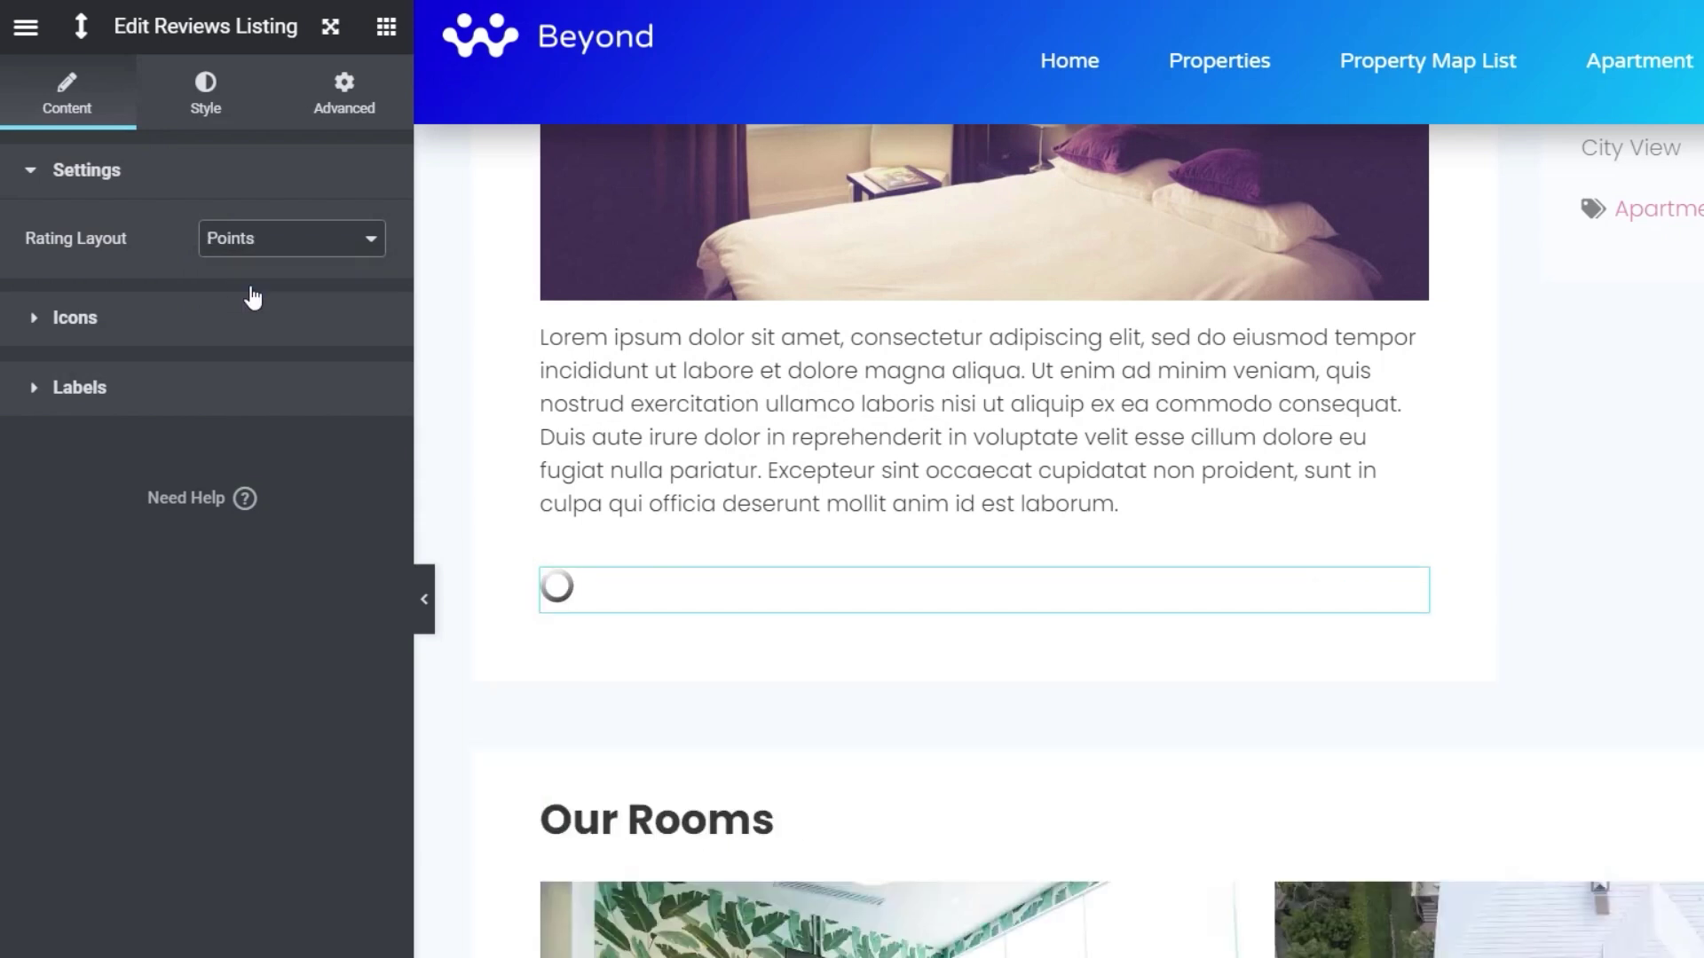
left_click(297, 242)
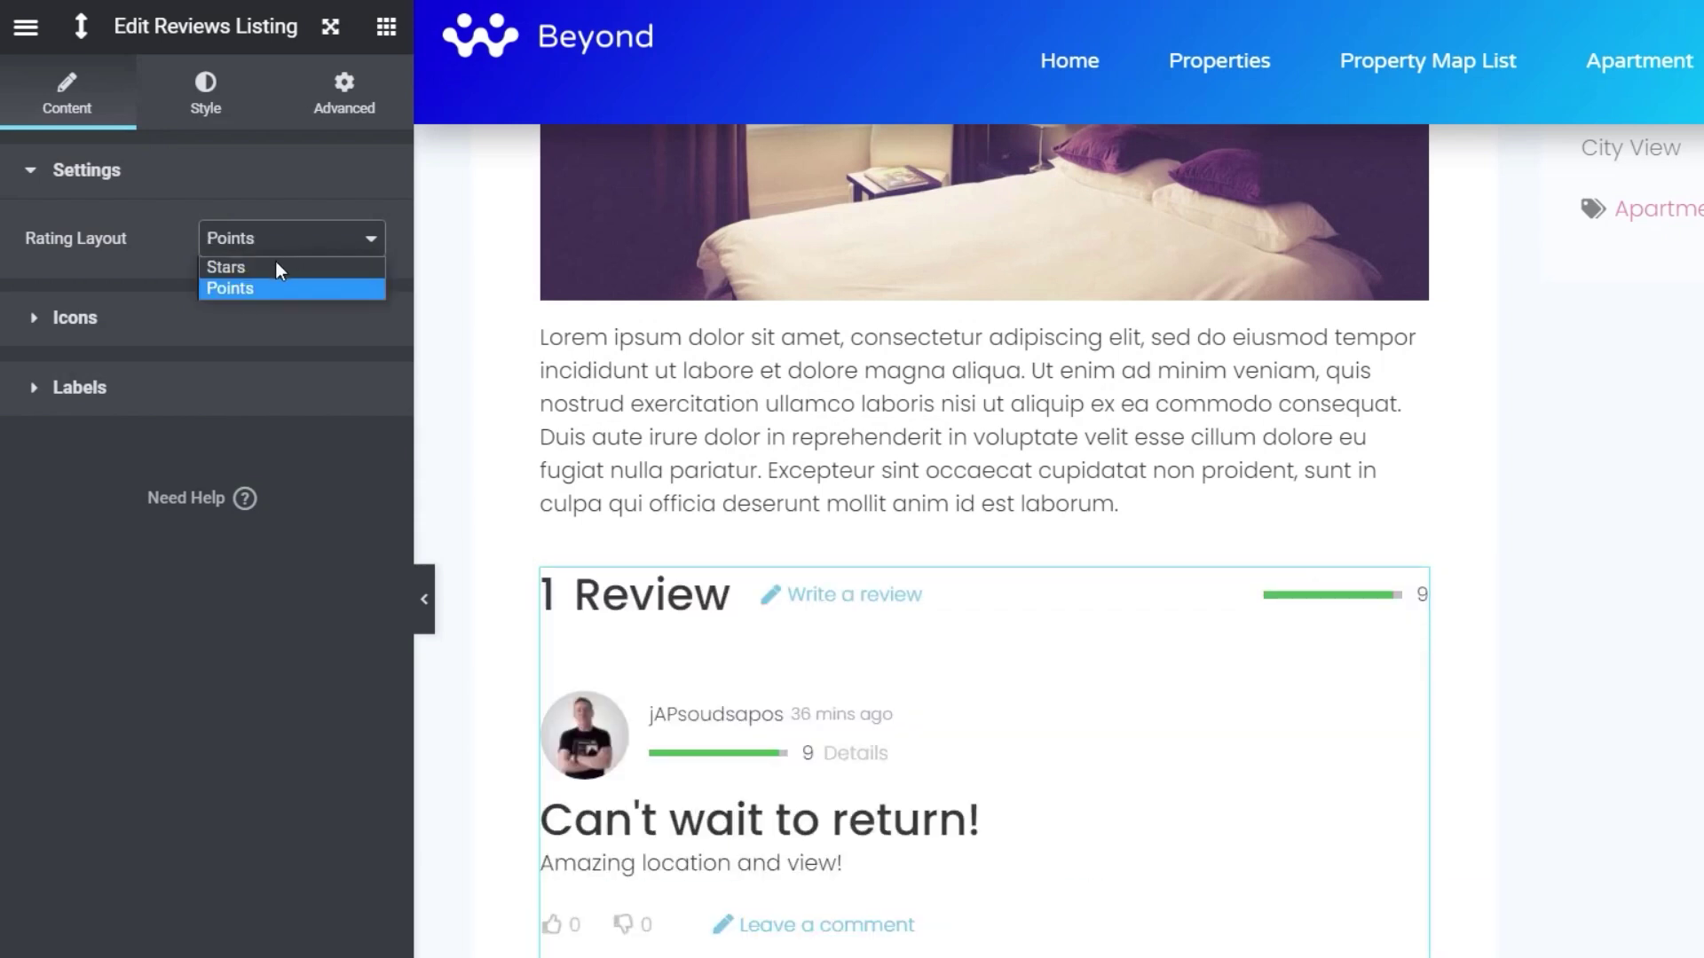
left_click(275, 263)
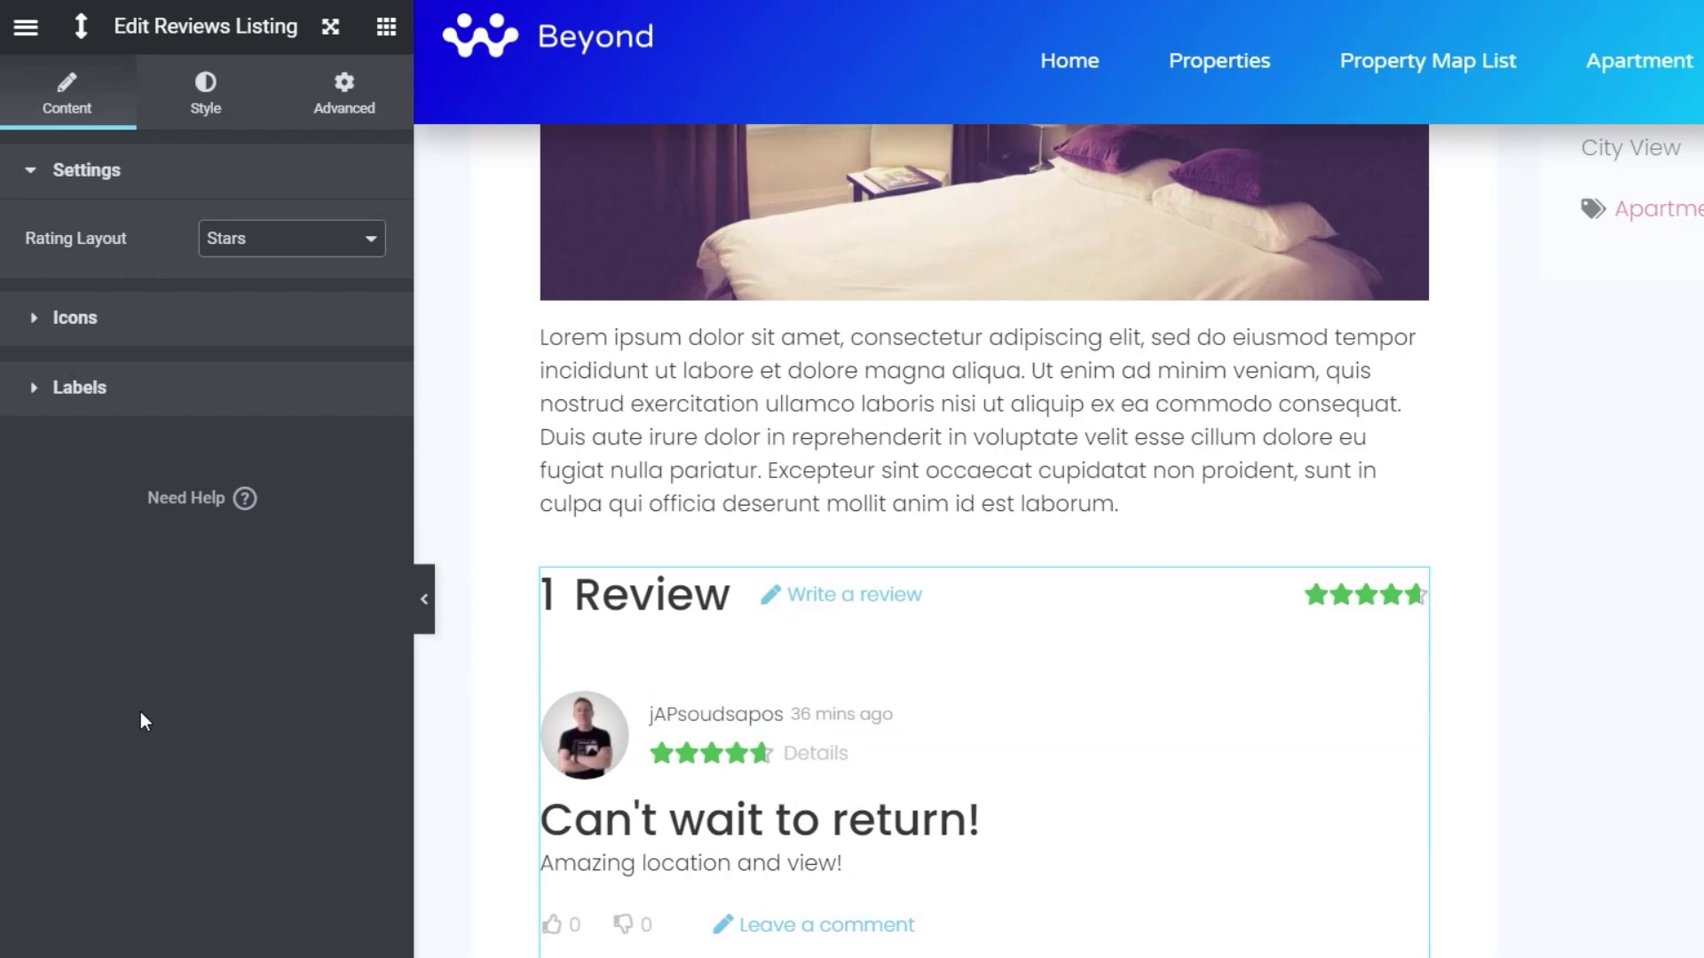
Step: Browse the widget's Icons and Labels settings, then switch to its Style options
left_click(86, 337)
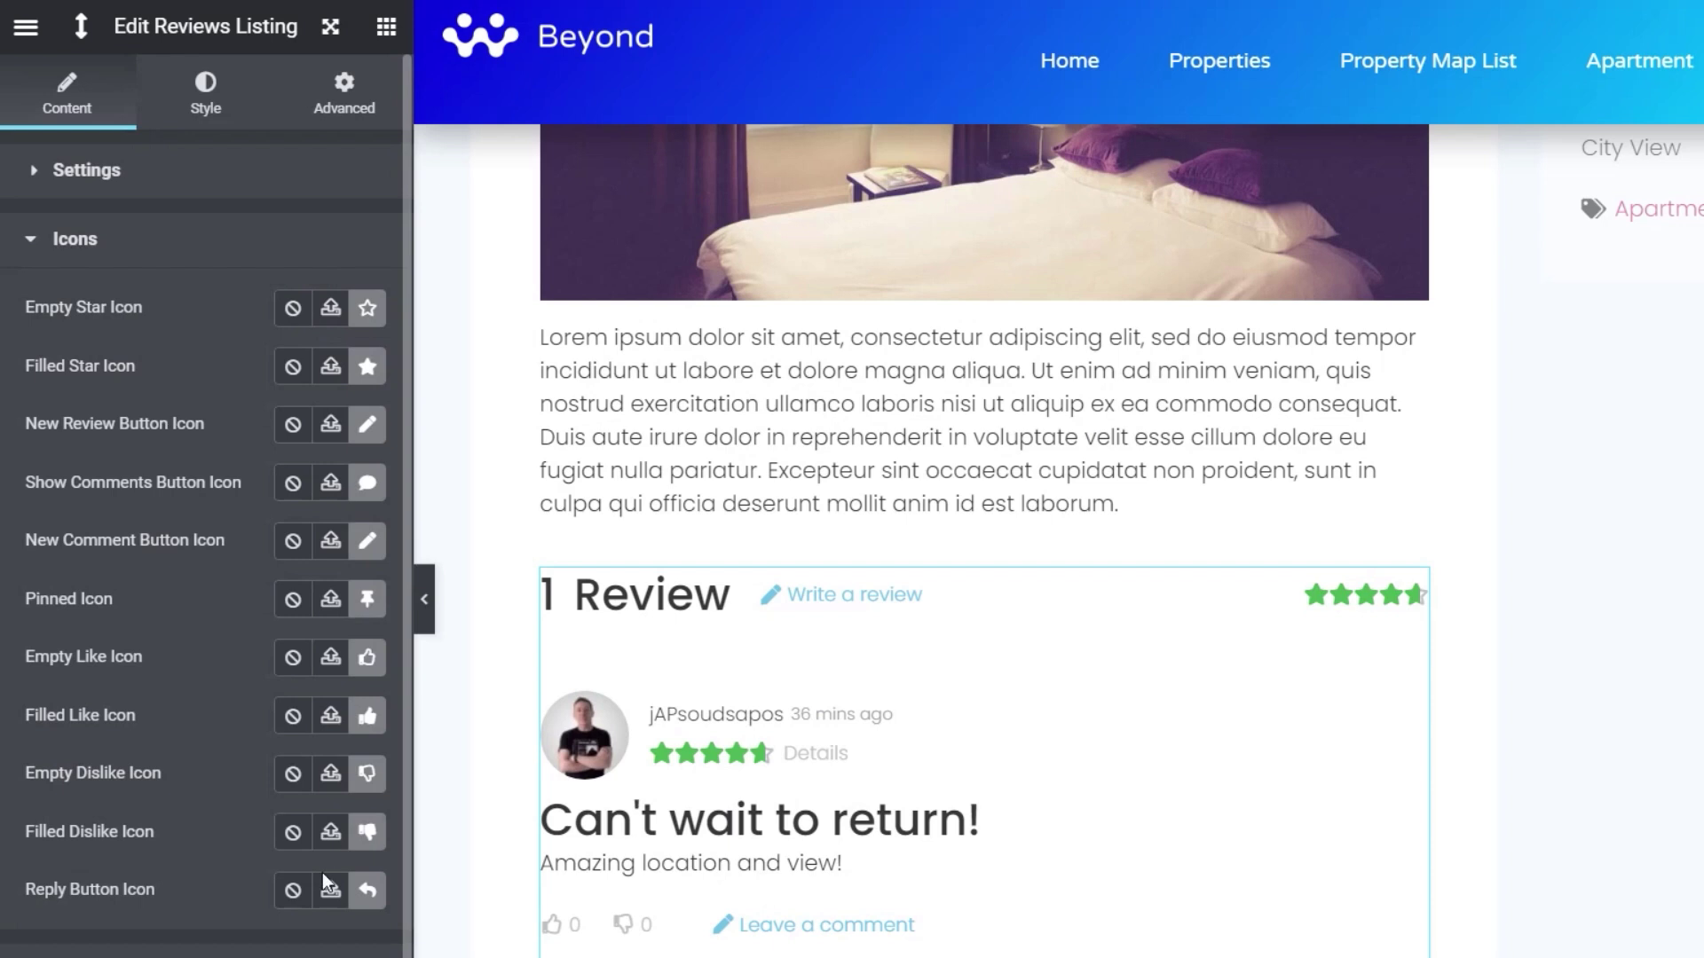
left_click(36, 244)
left_click(34, 310)
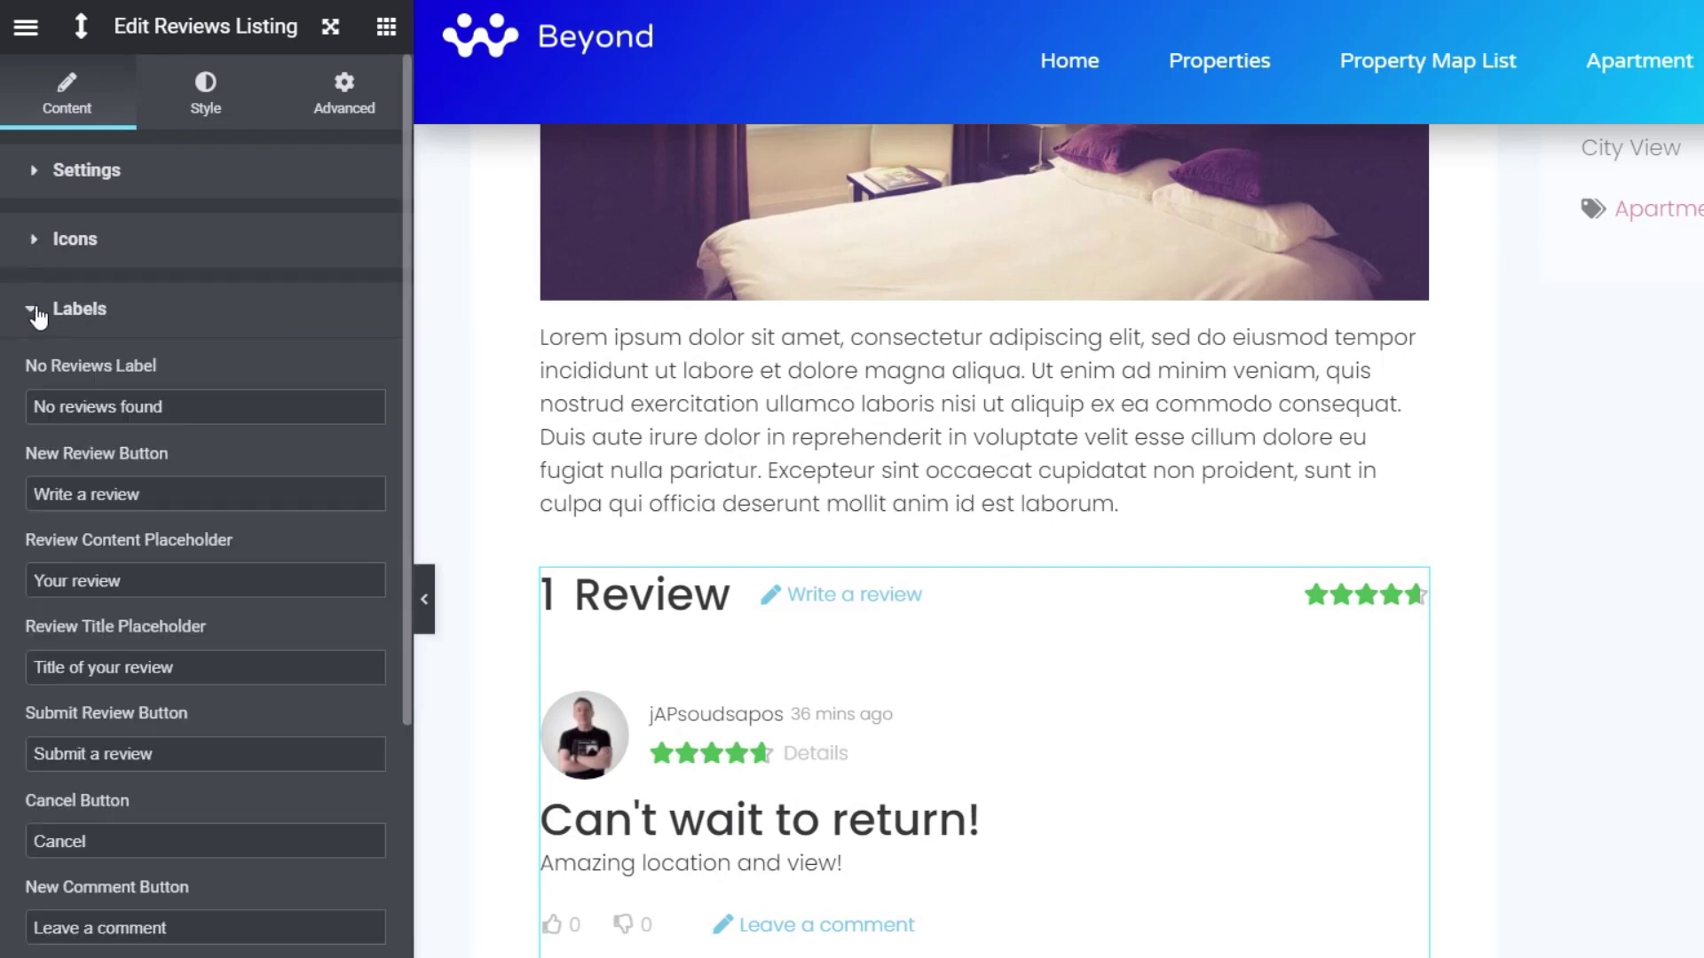
scroll(248, 572, "down", 8)
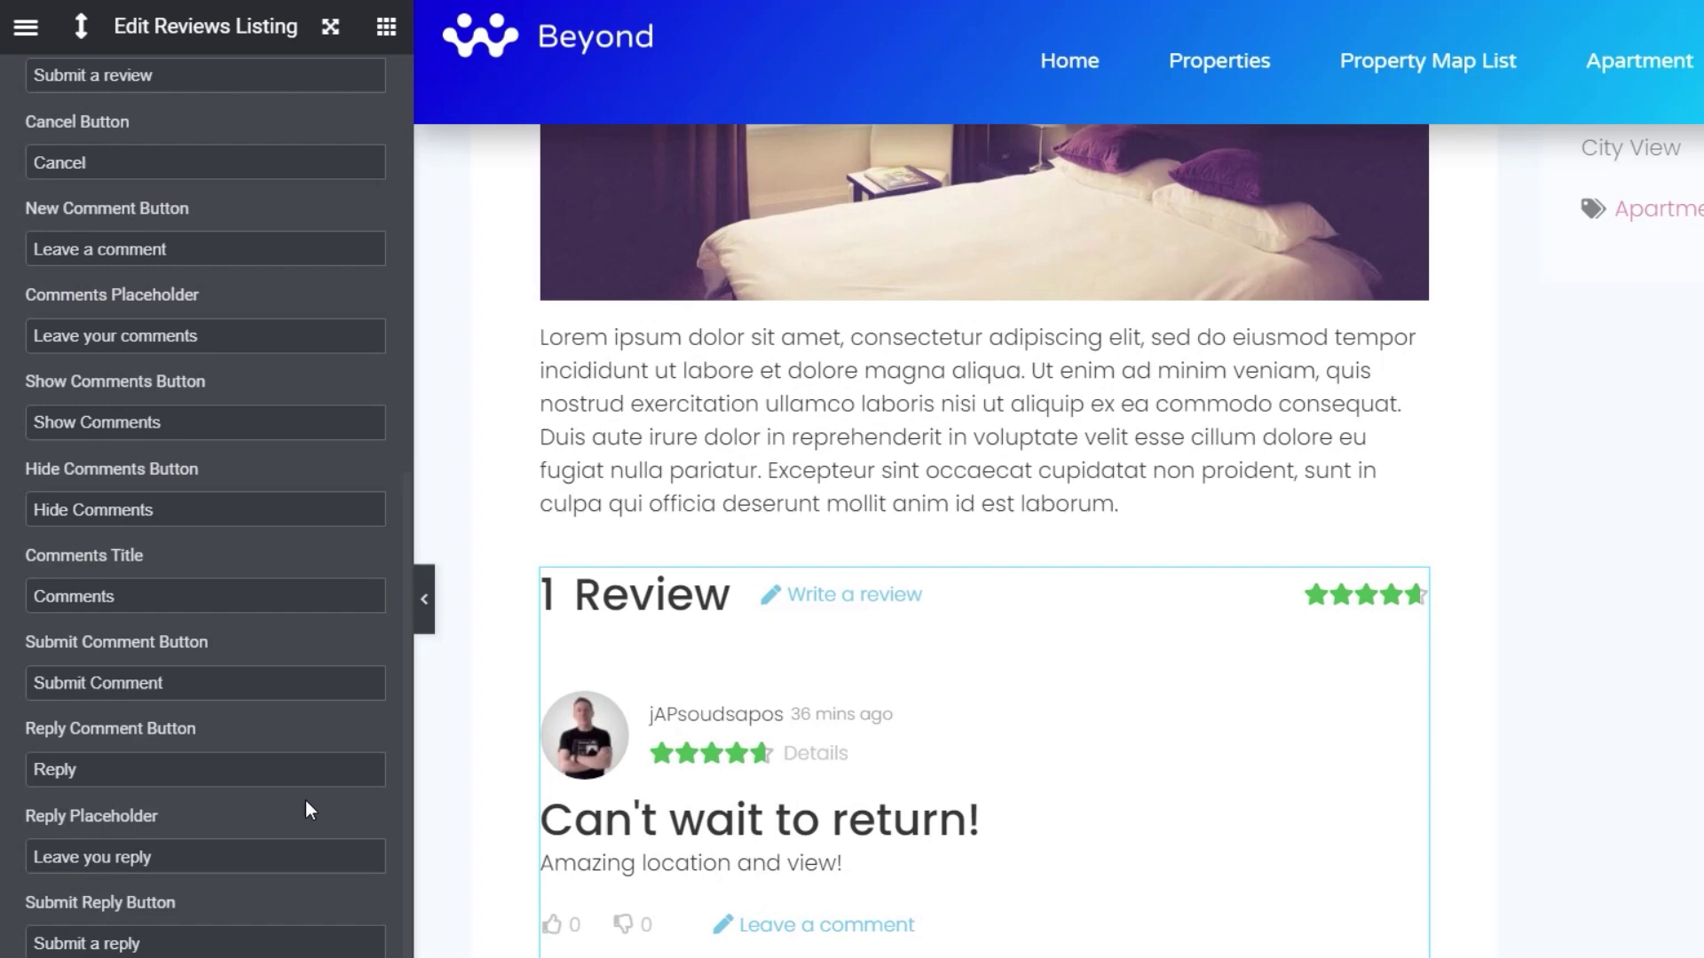
scroll(275, 809, "up", 4)
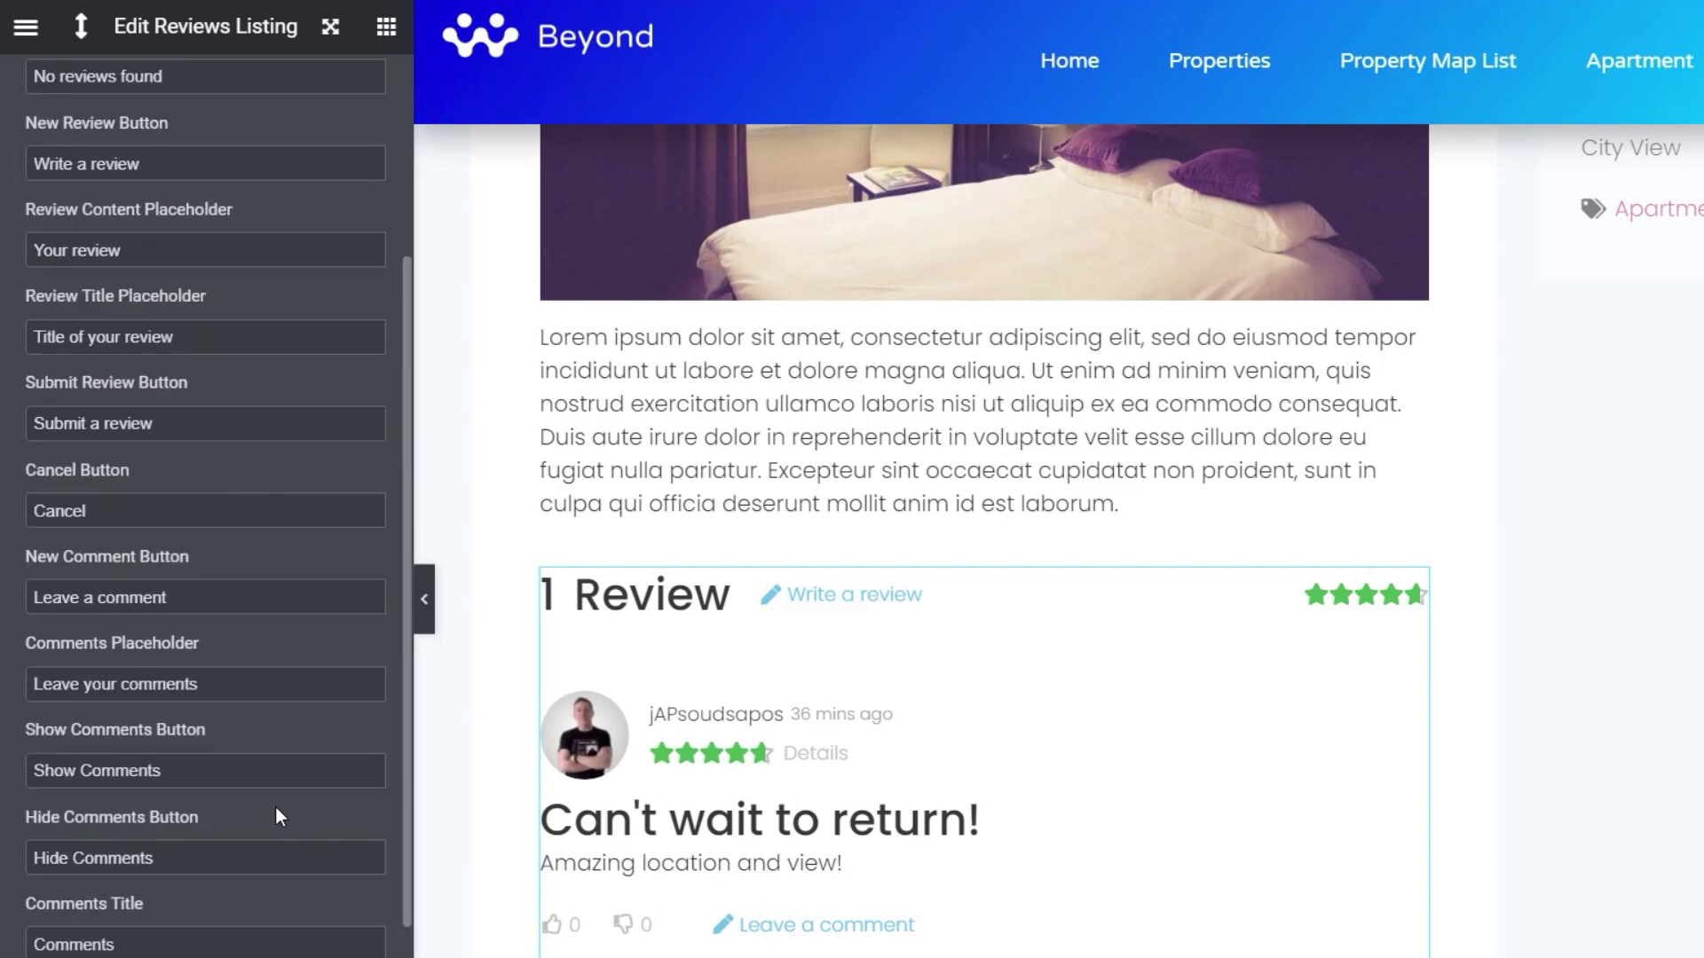
scroll(273, 802, "up", 4)
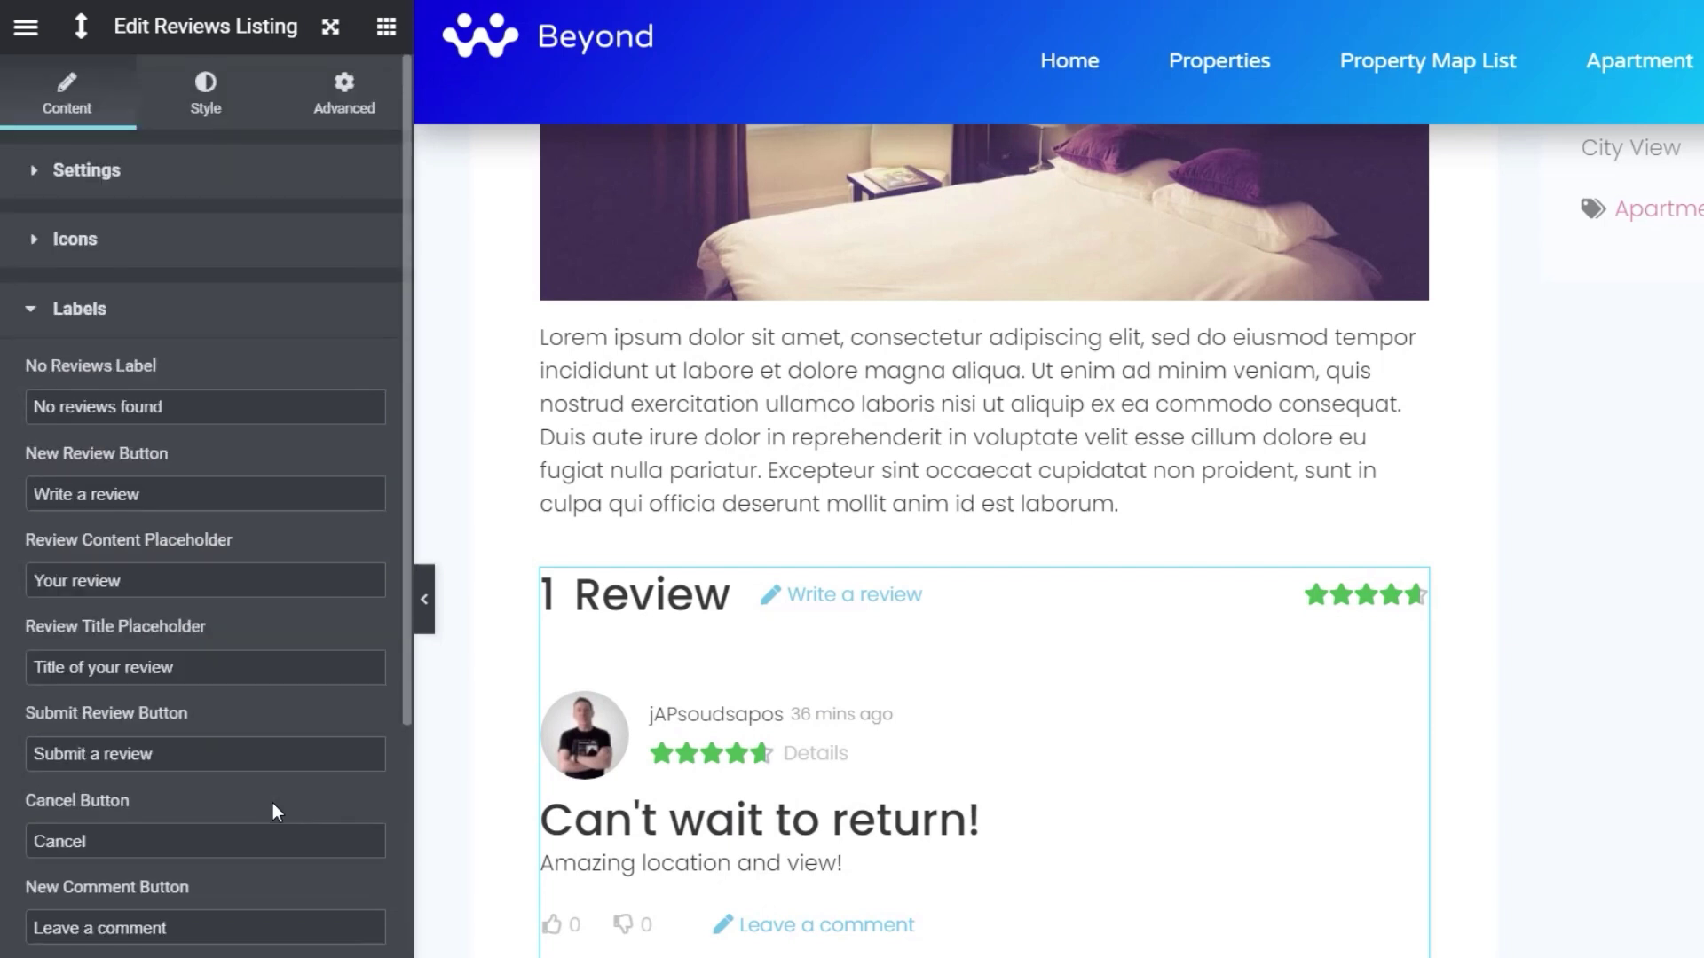
left_click(33, 311)
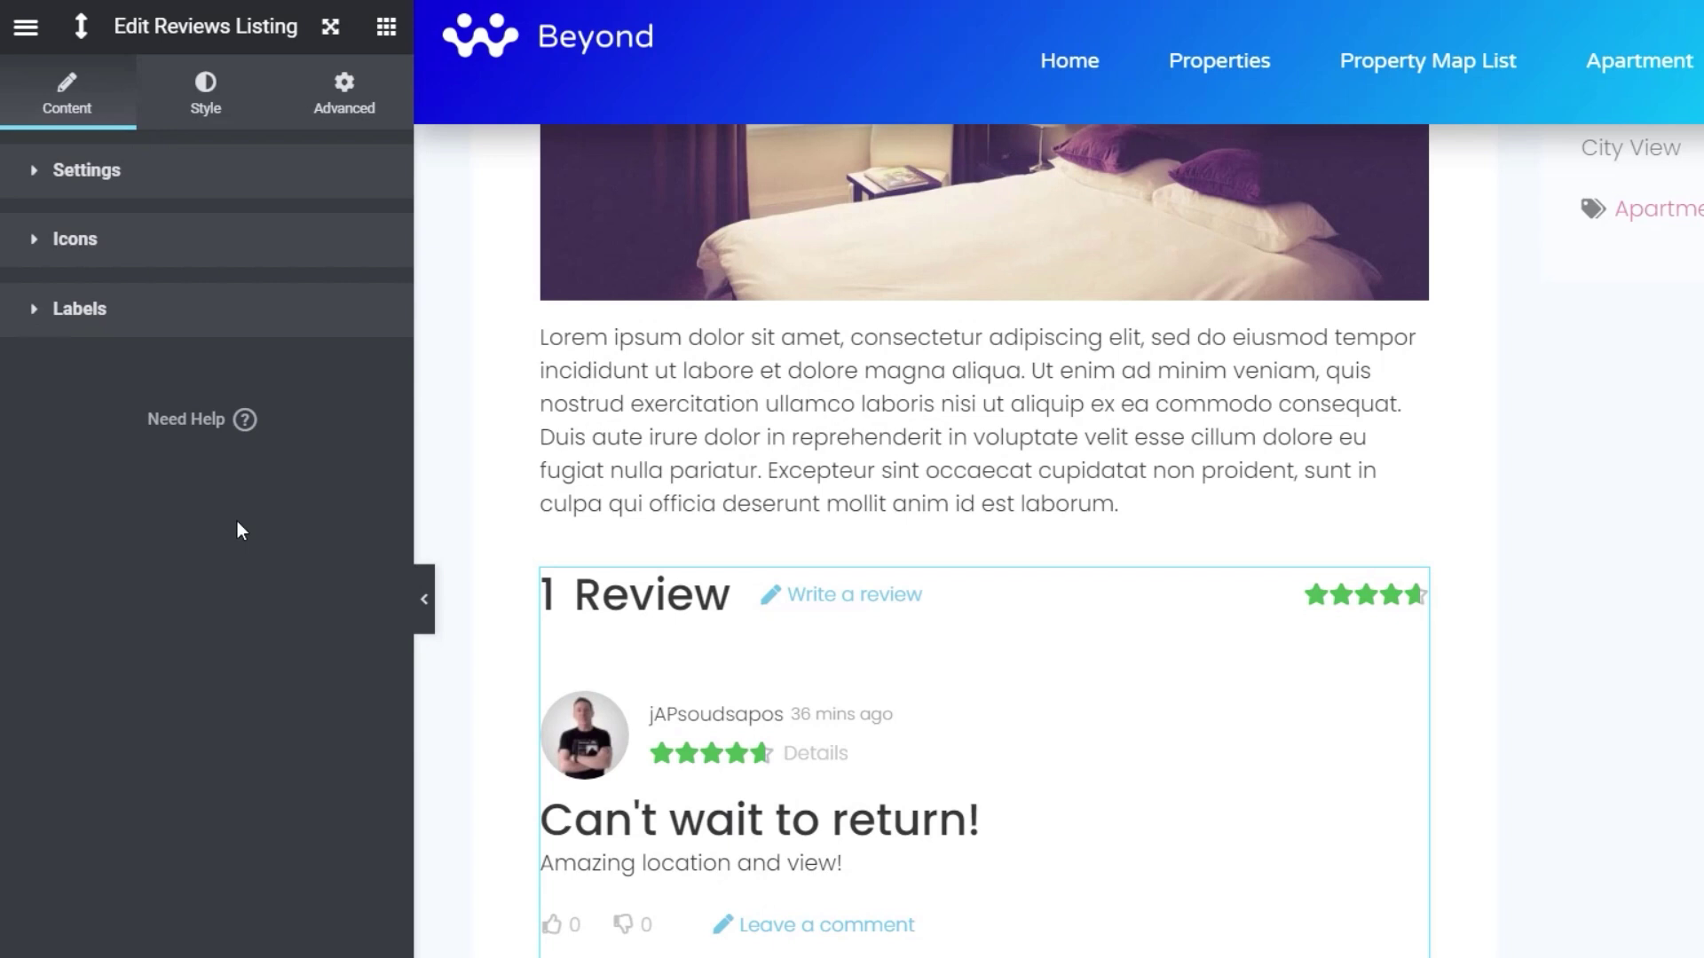
left_click(205, 79)
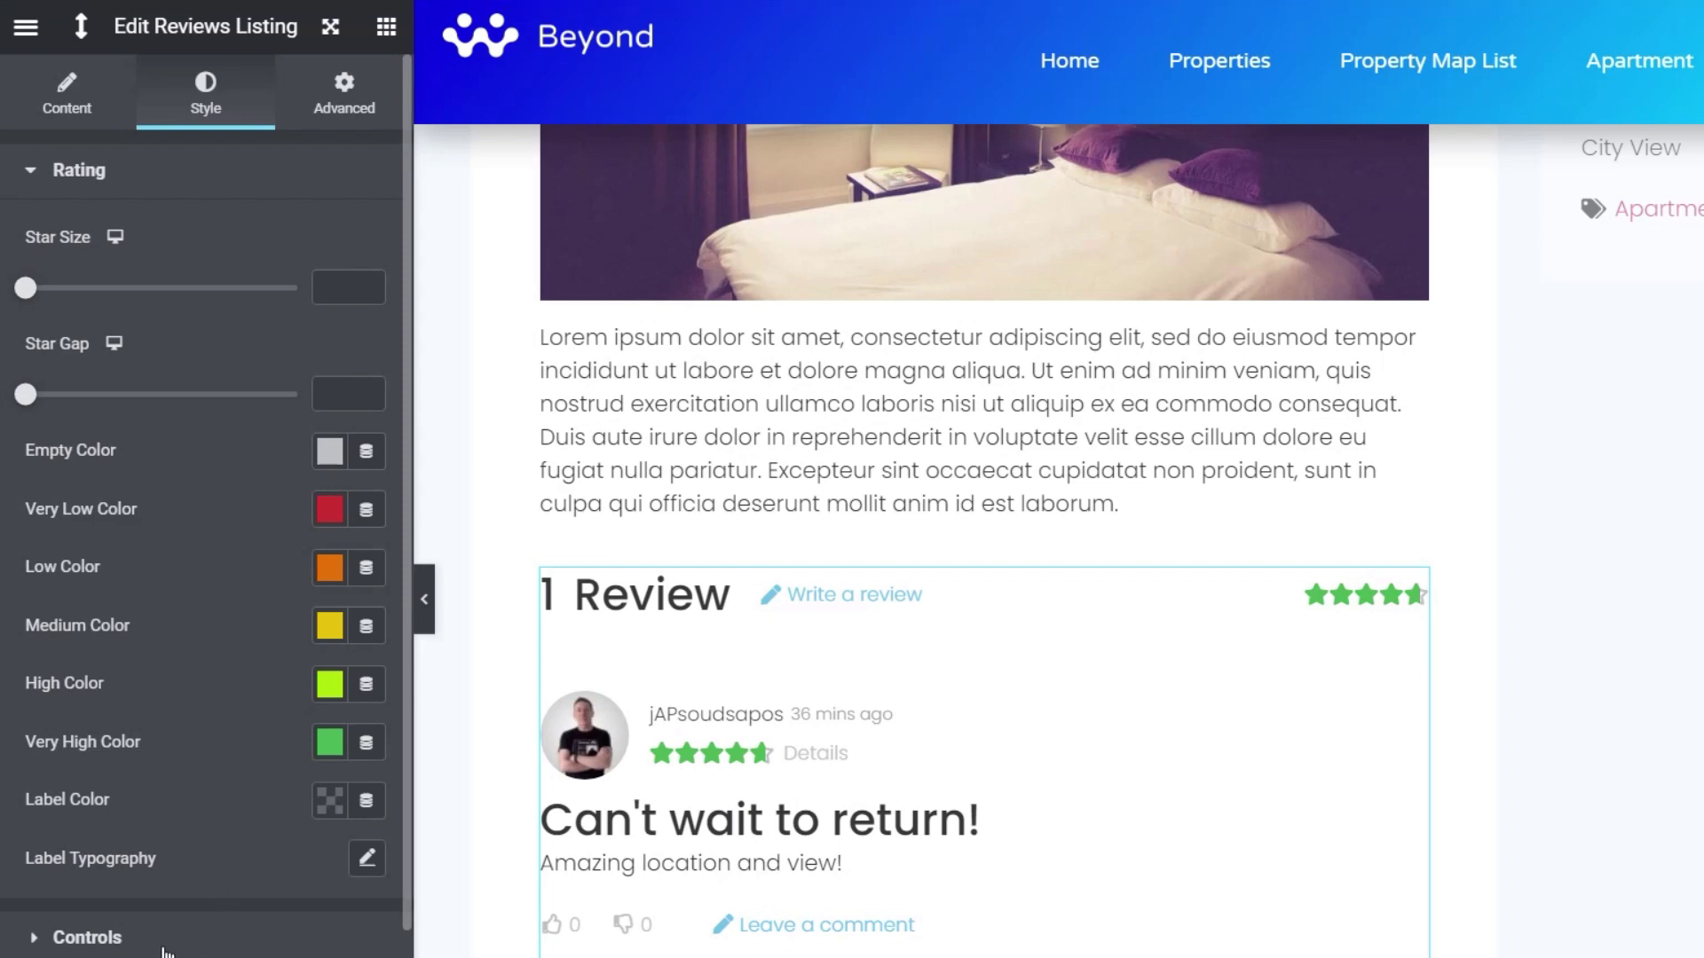
Step: Shrink the reviews header title typography to 18 px
left_click(84, 943)
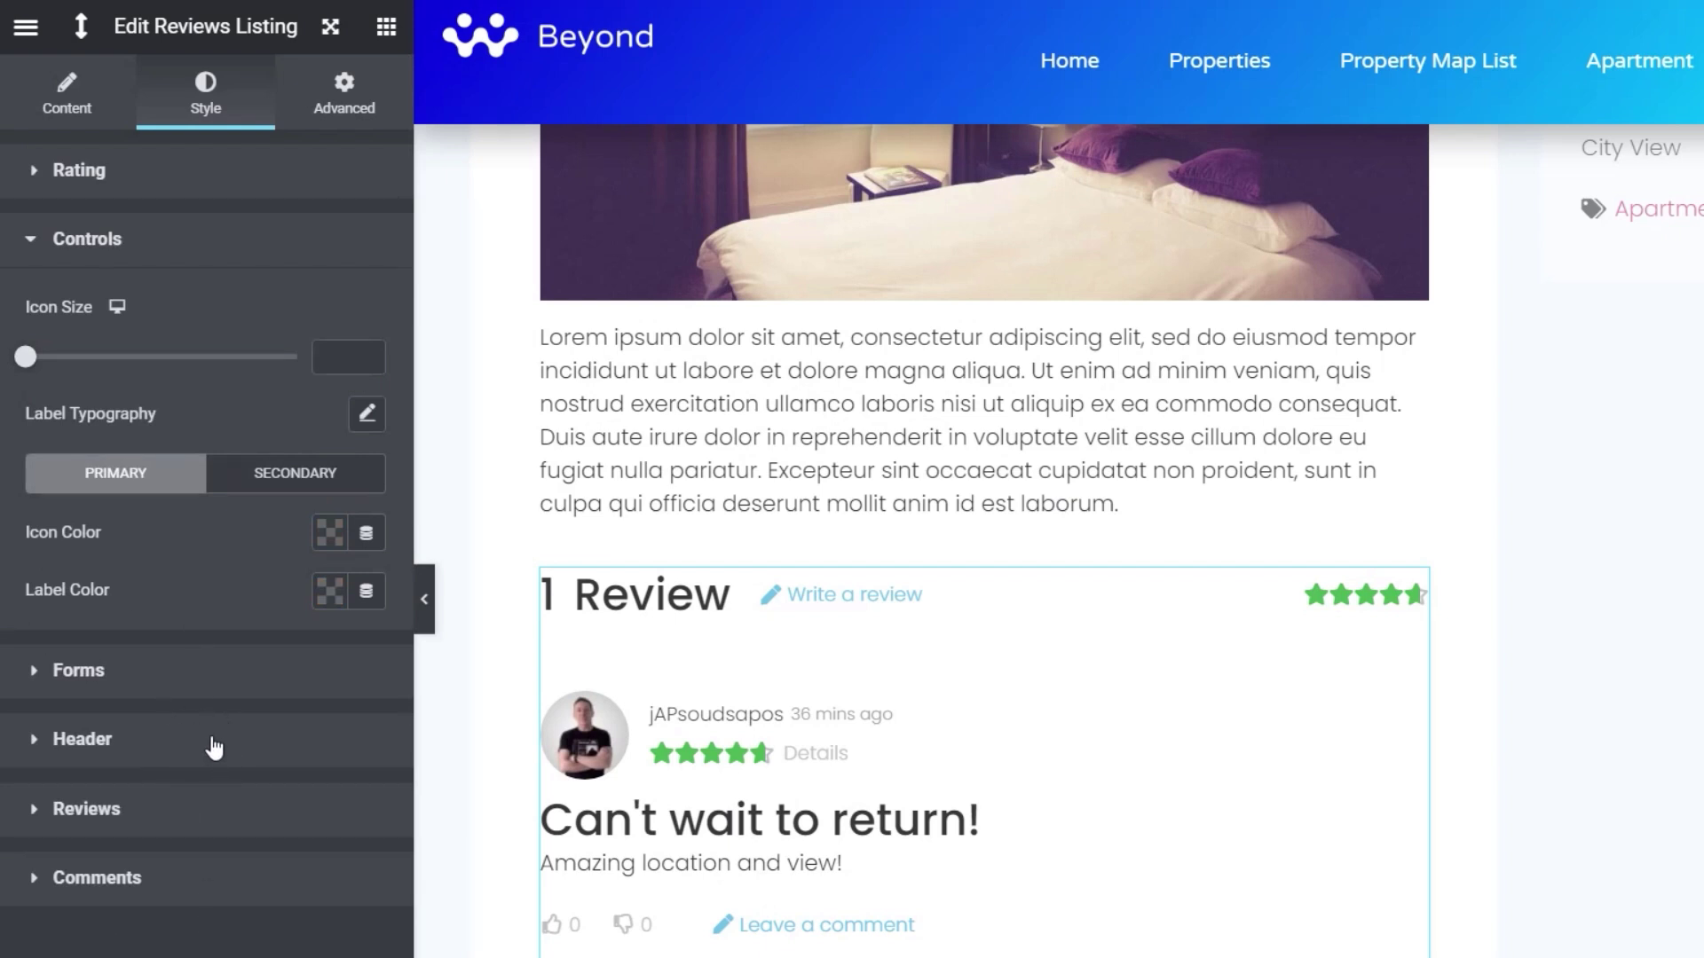
left_click(111, 746)
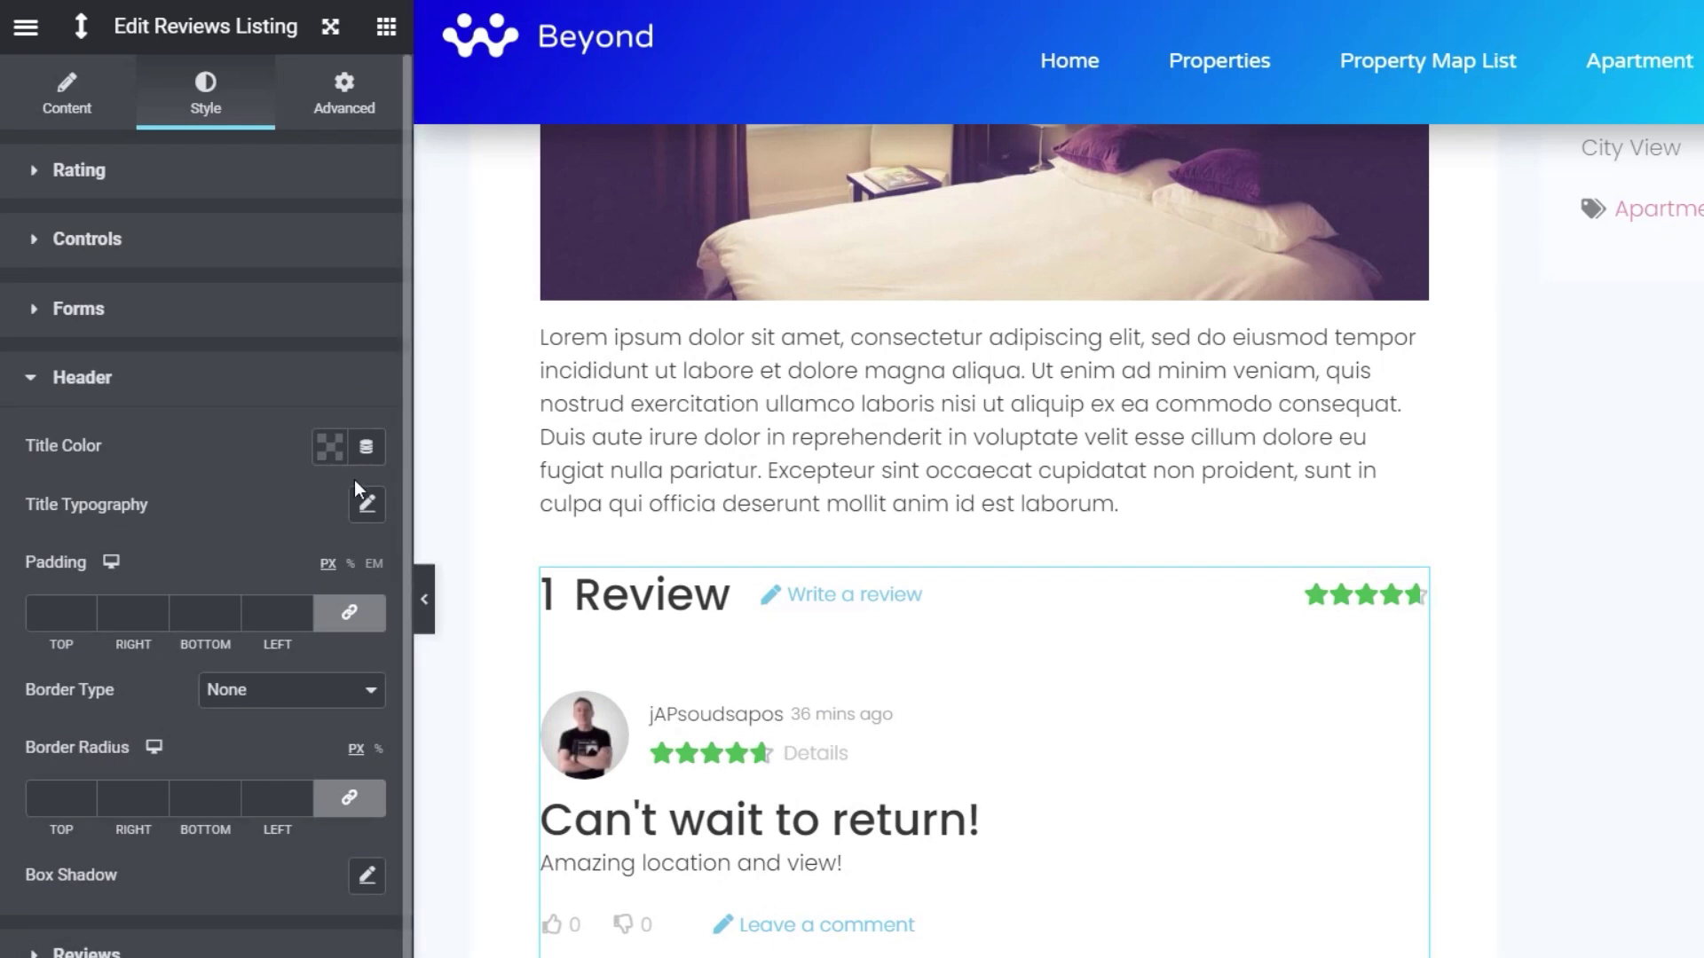
left_click(367, 506)
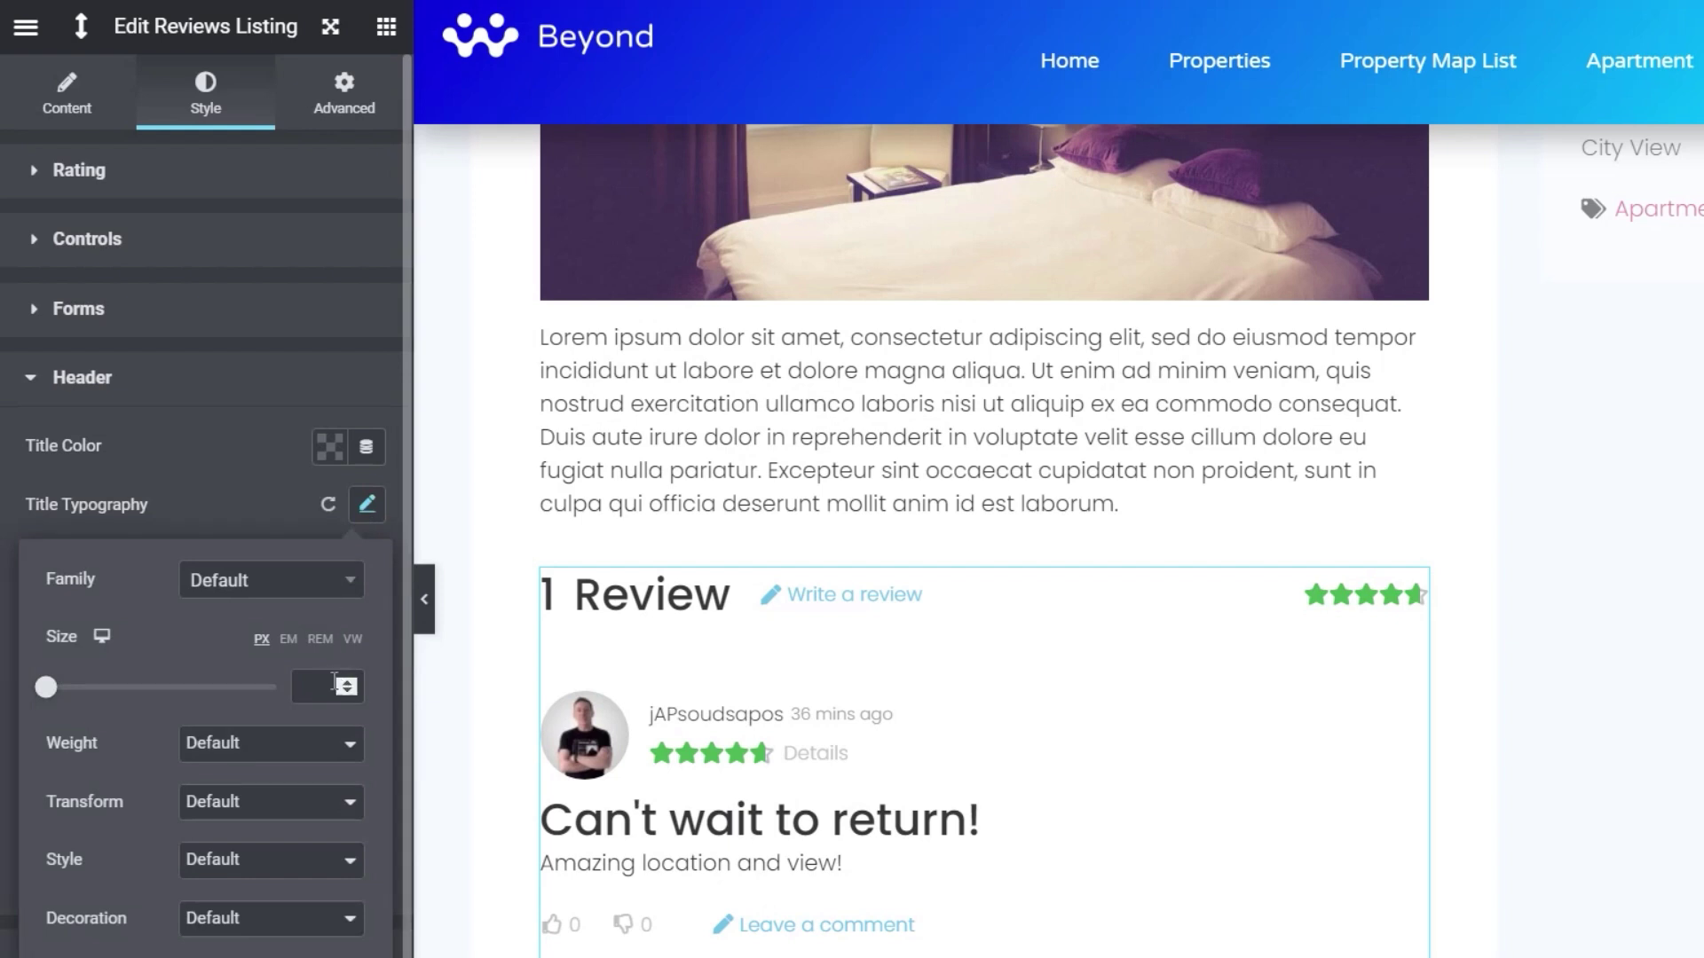
left_click_drag(46, 689, 65, 689)
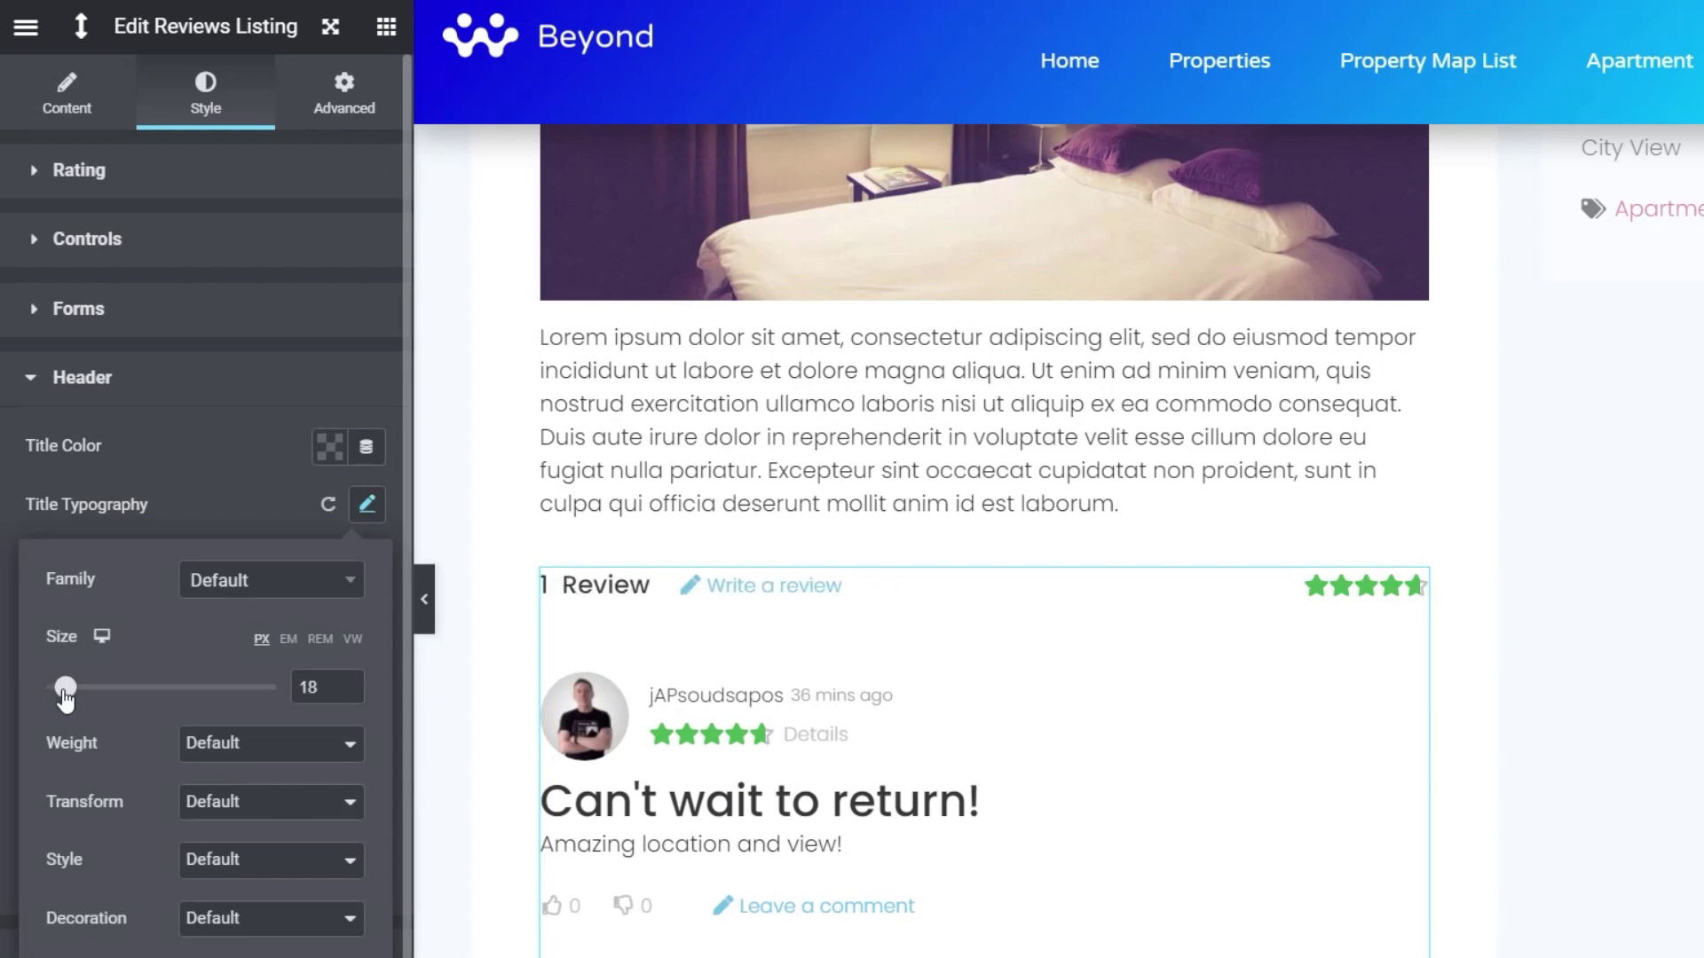
left_click(225, 511)
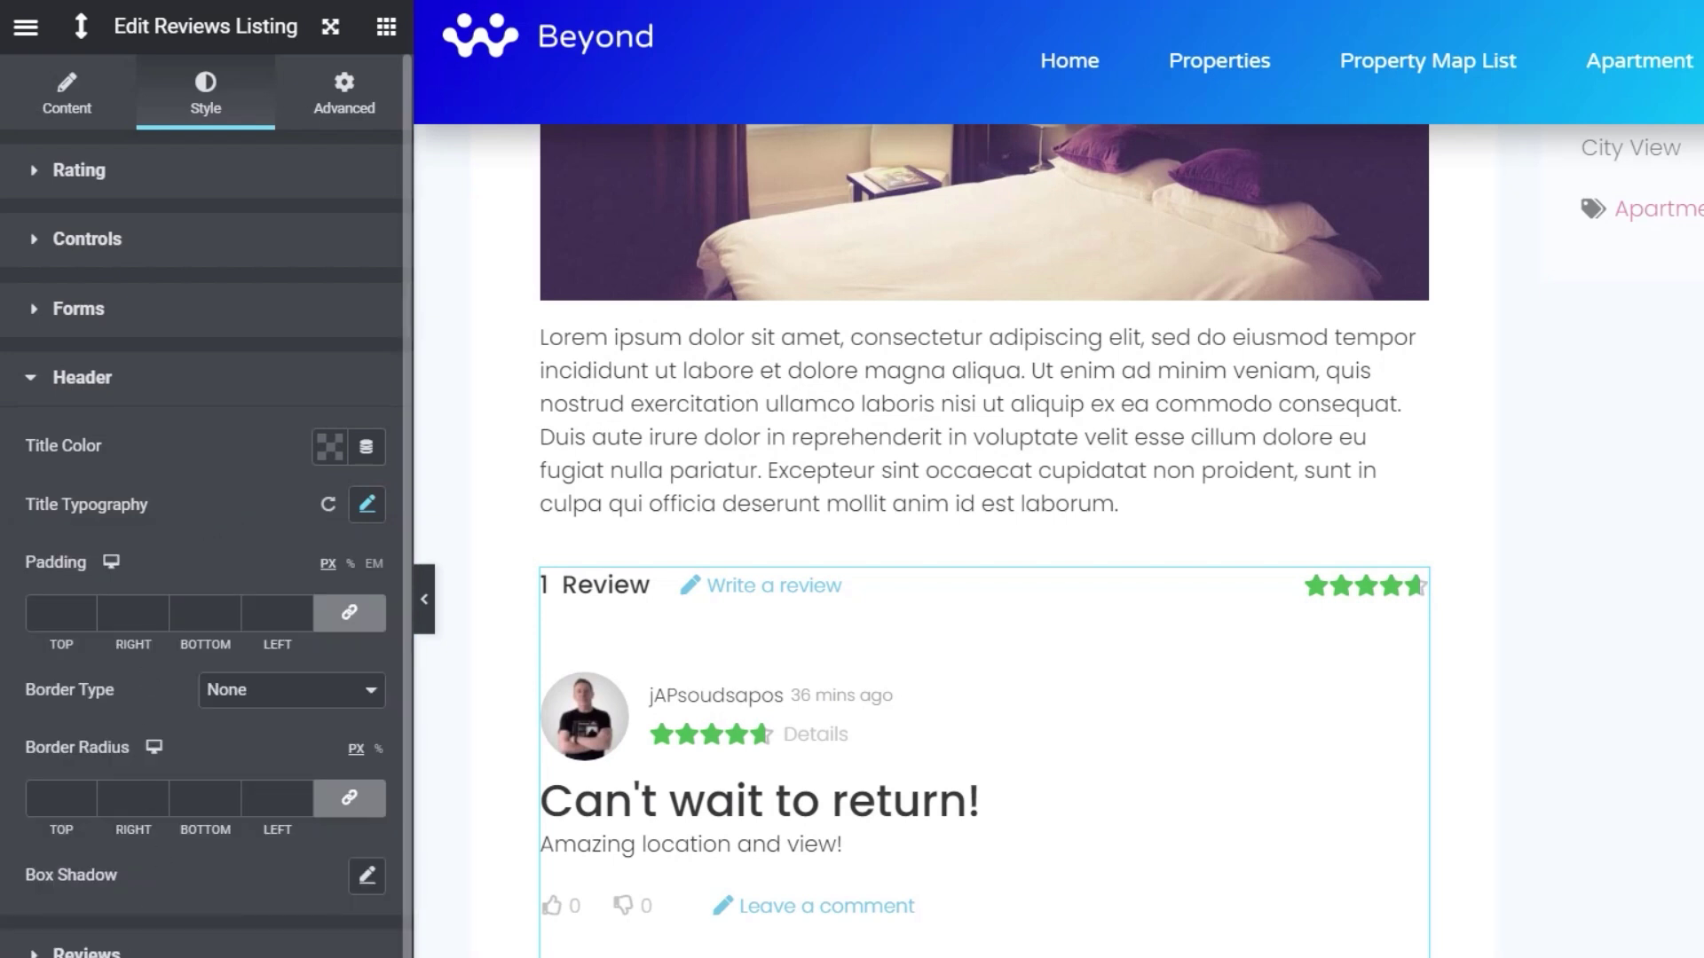
Step: Set review titles to 18 px in red and save the reviews listing
left_click(249, 952)
scroll(266, 800, "down", 2)
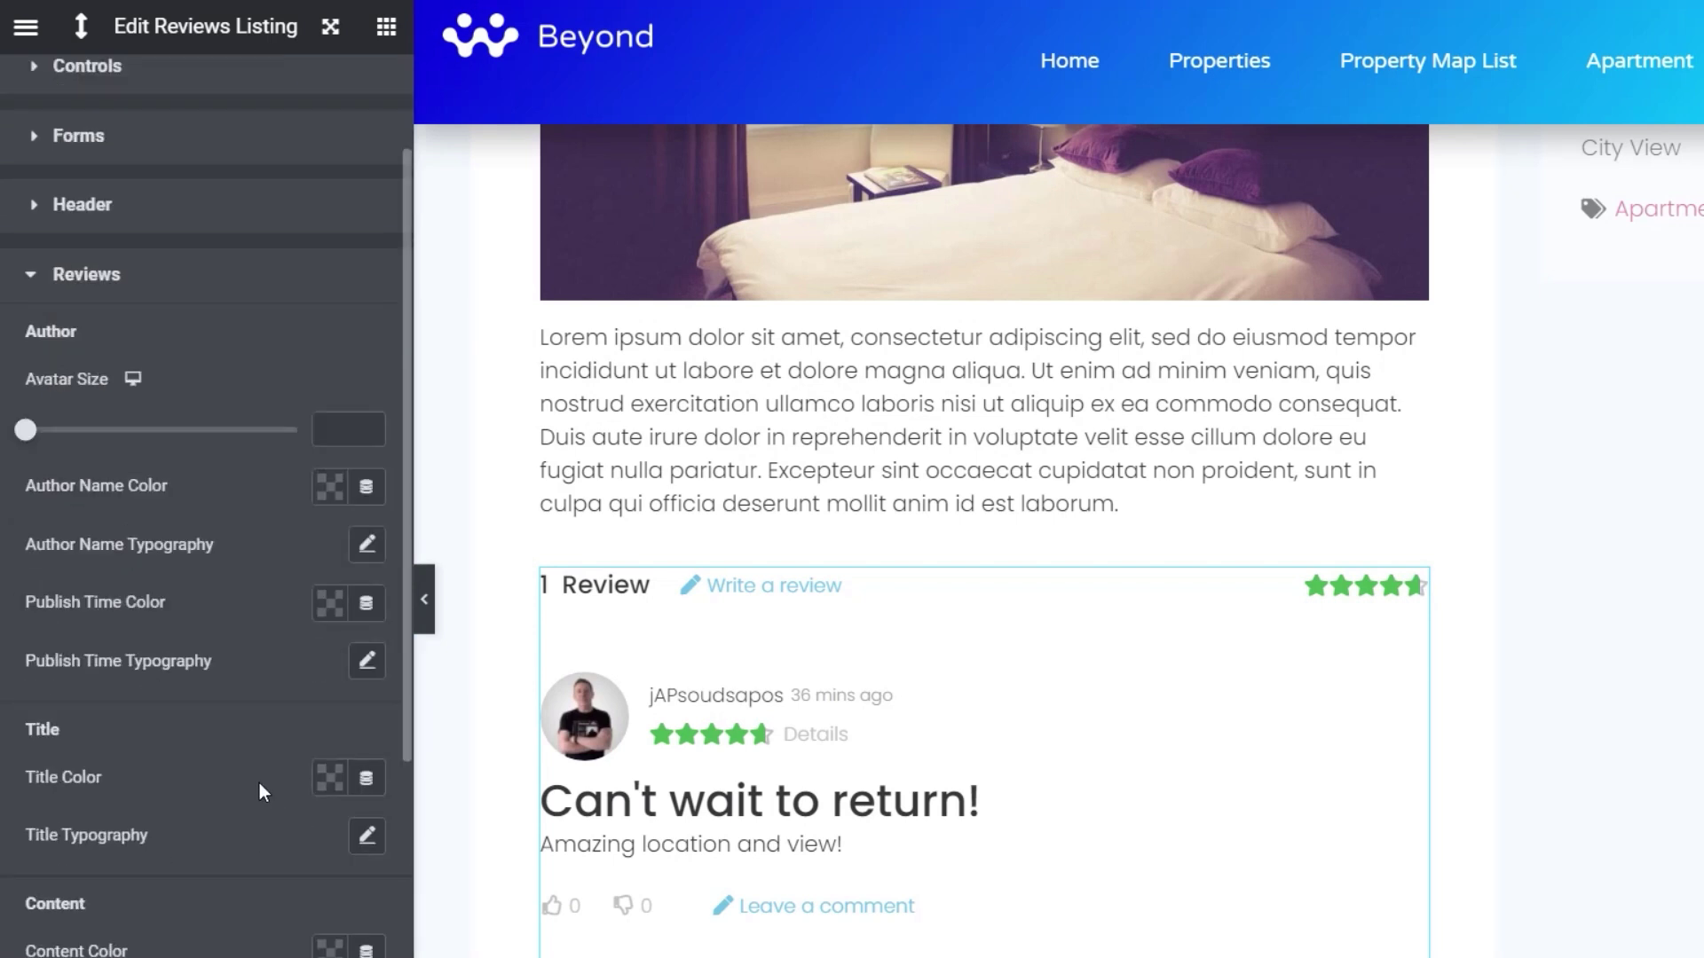
scroll(259, 782, "down", 2)
left_click(367, 662)
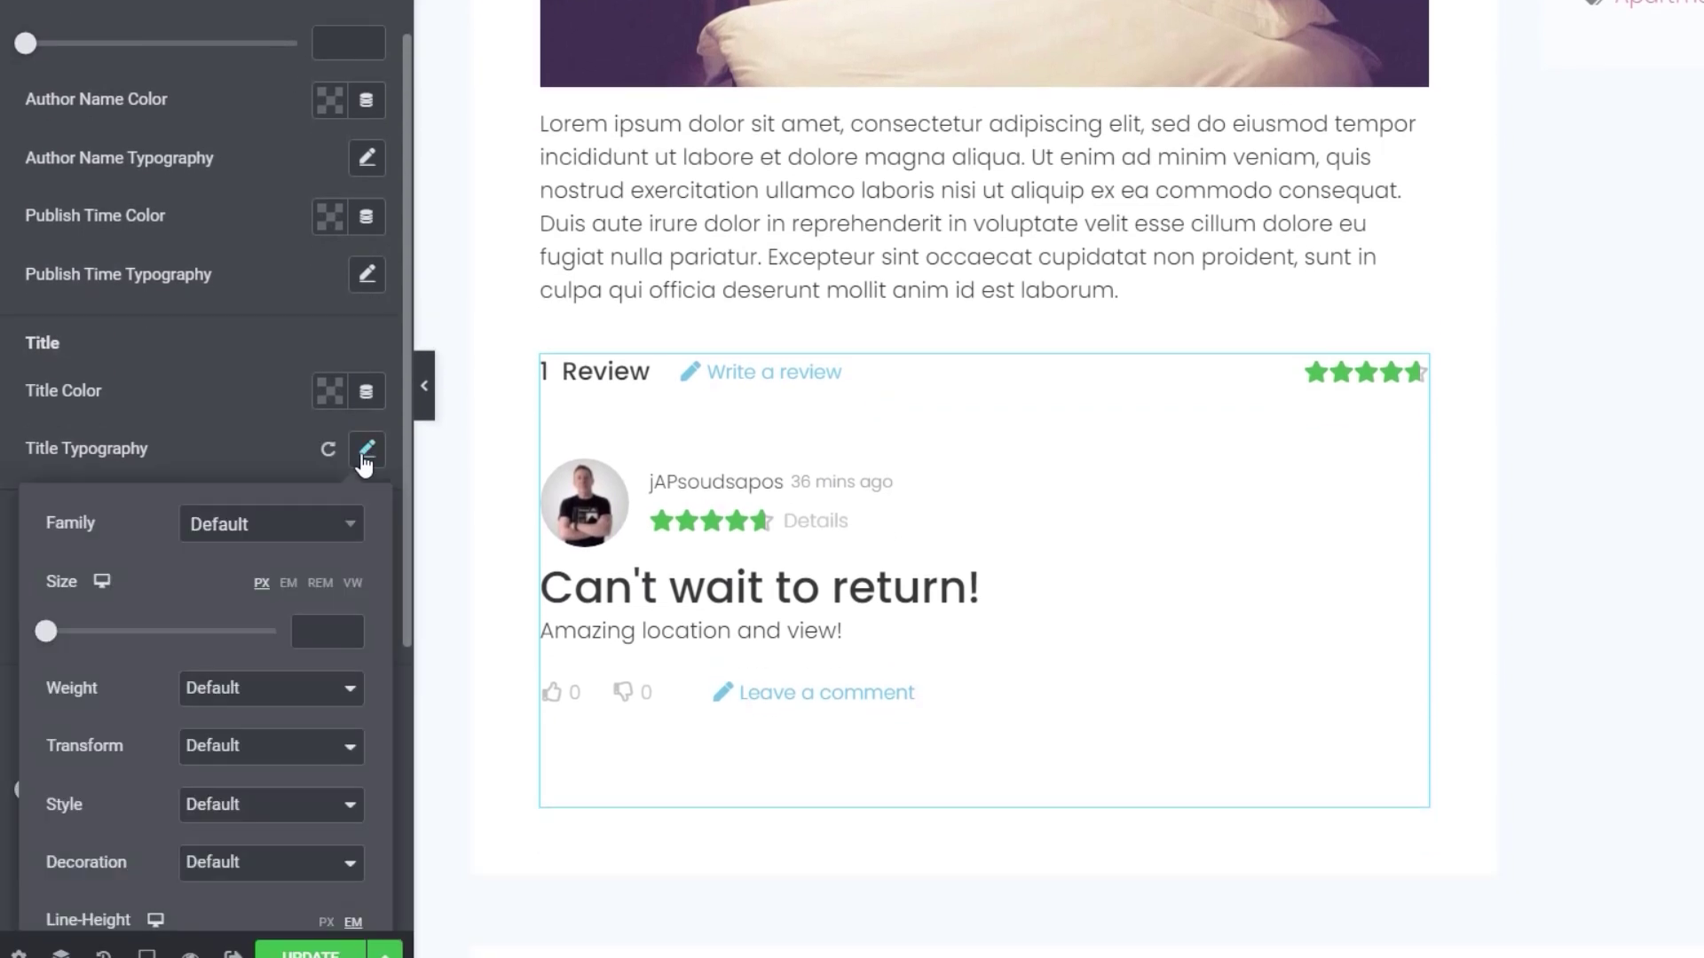
left_click_drag(52, 616, 71, 616)
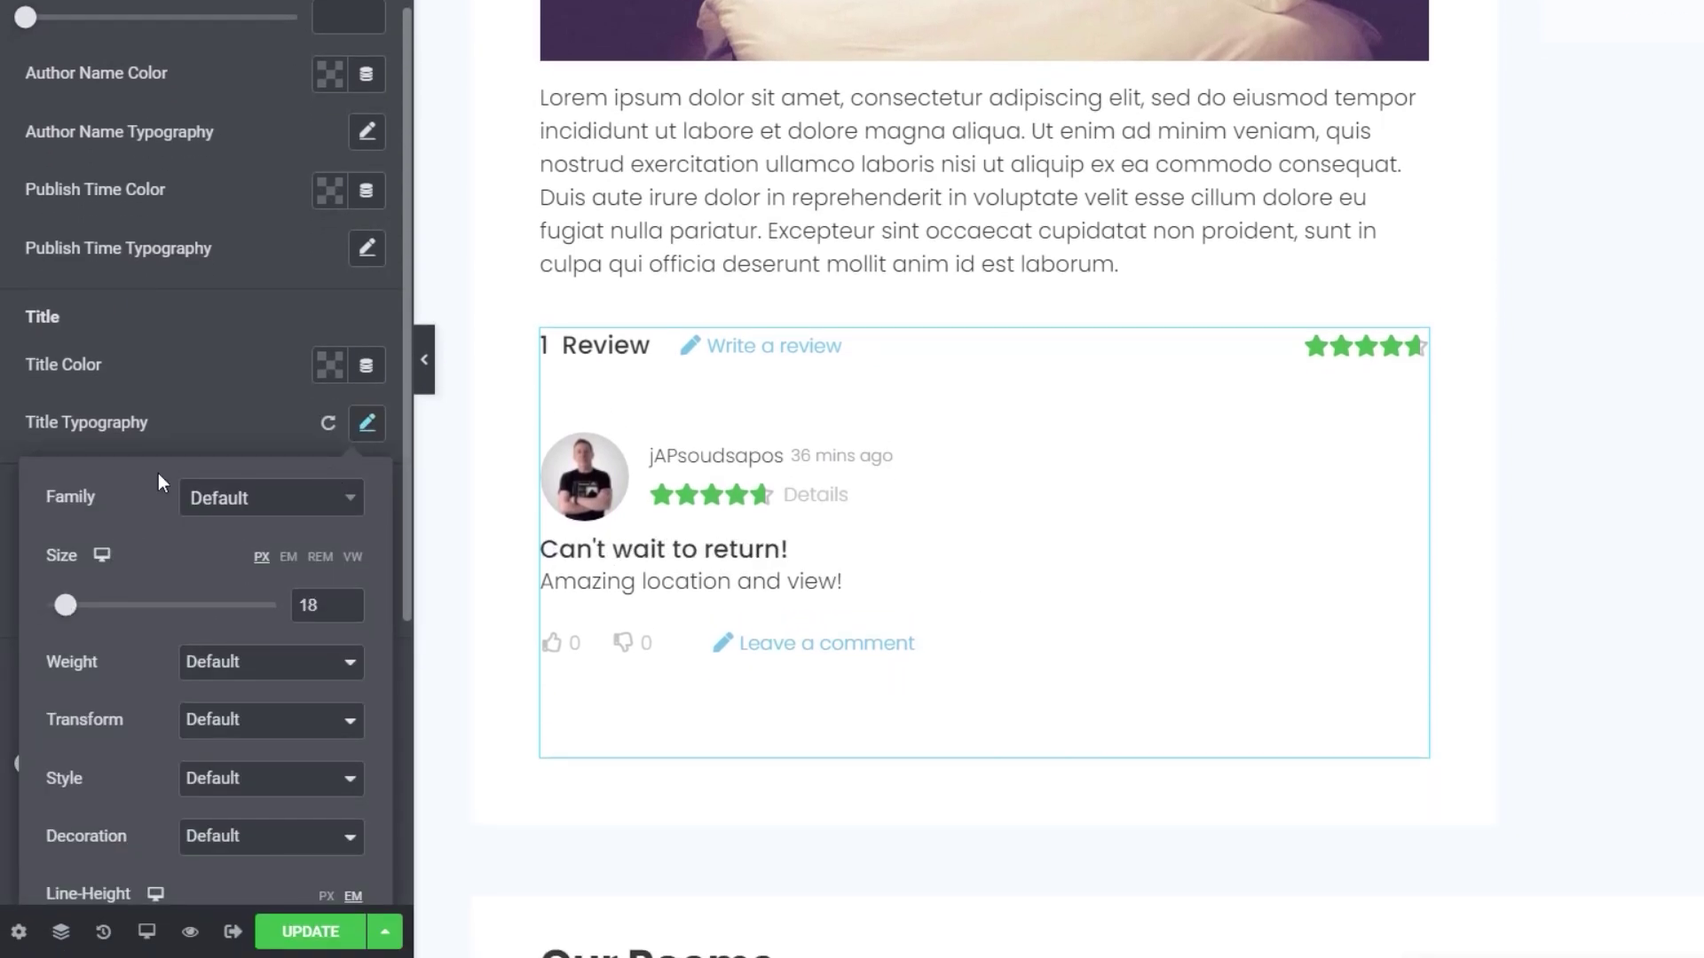
left_click(264, 423)
left_click(341, 377)
left_click_drag(449, 532, 488, 492)
left_click(116, 617)
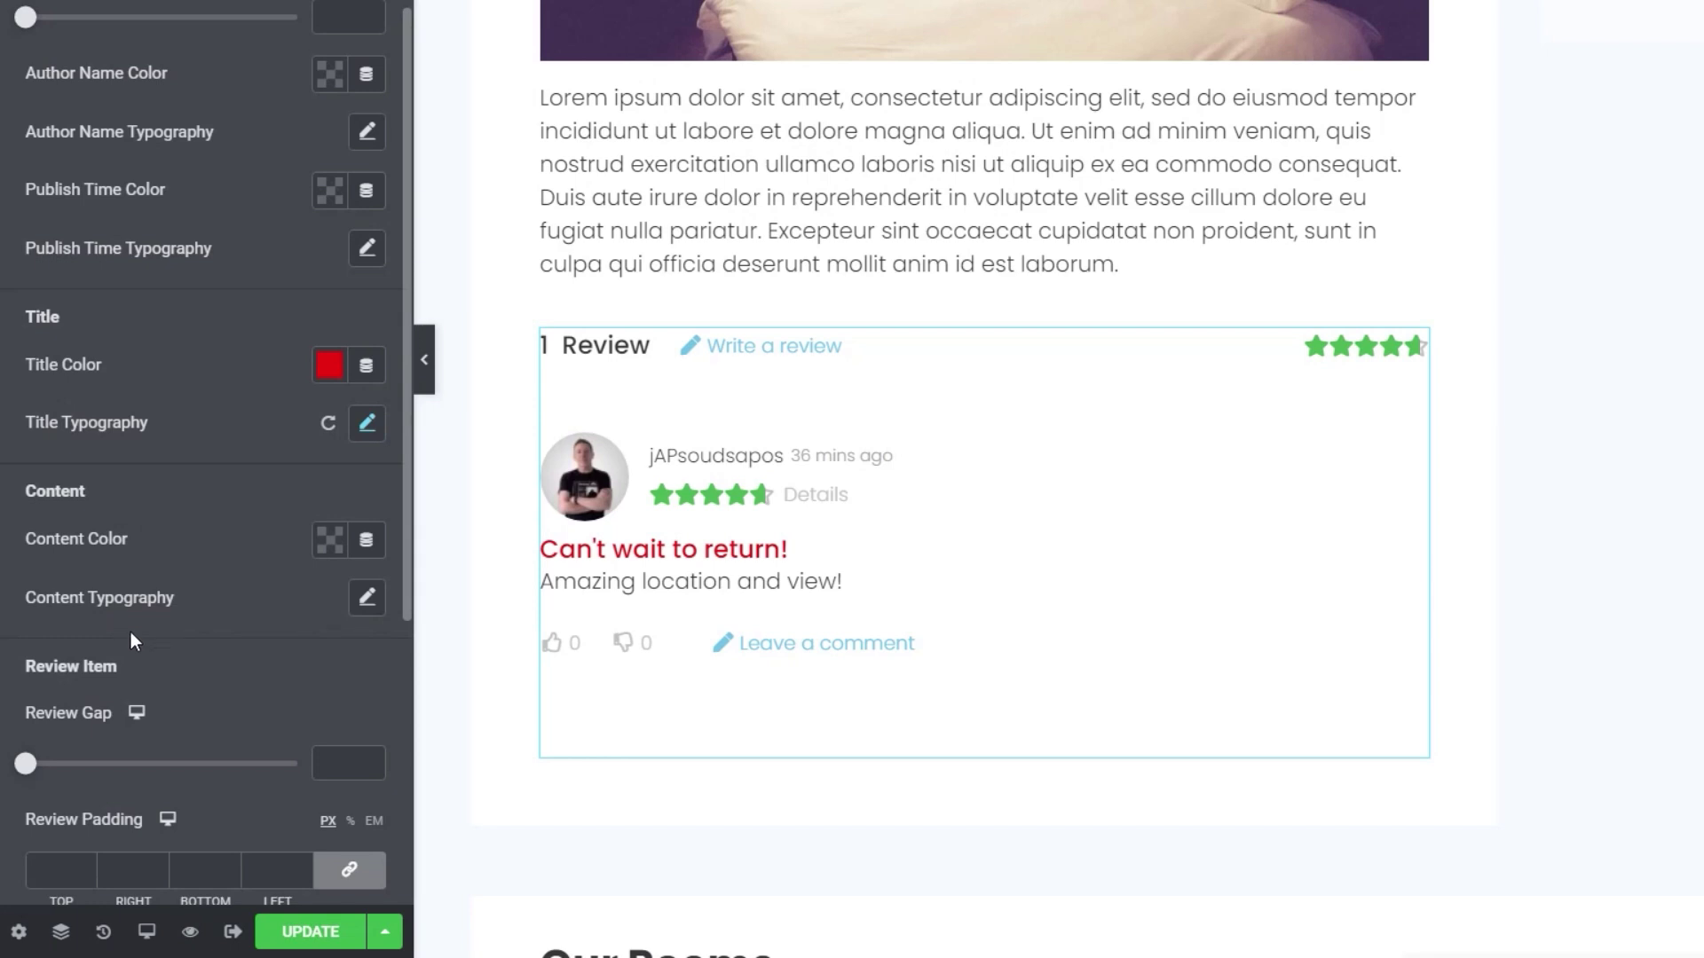
left_click(323, 930)
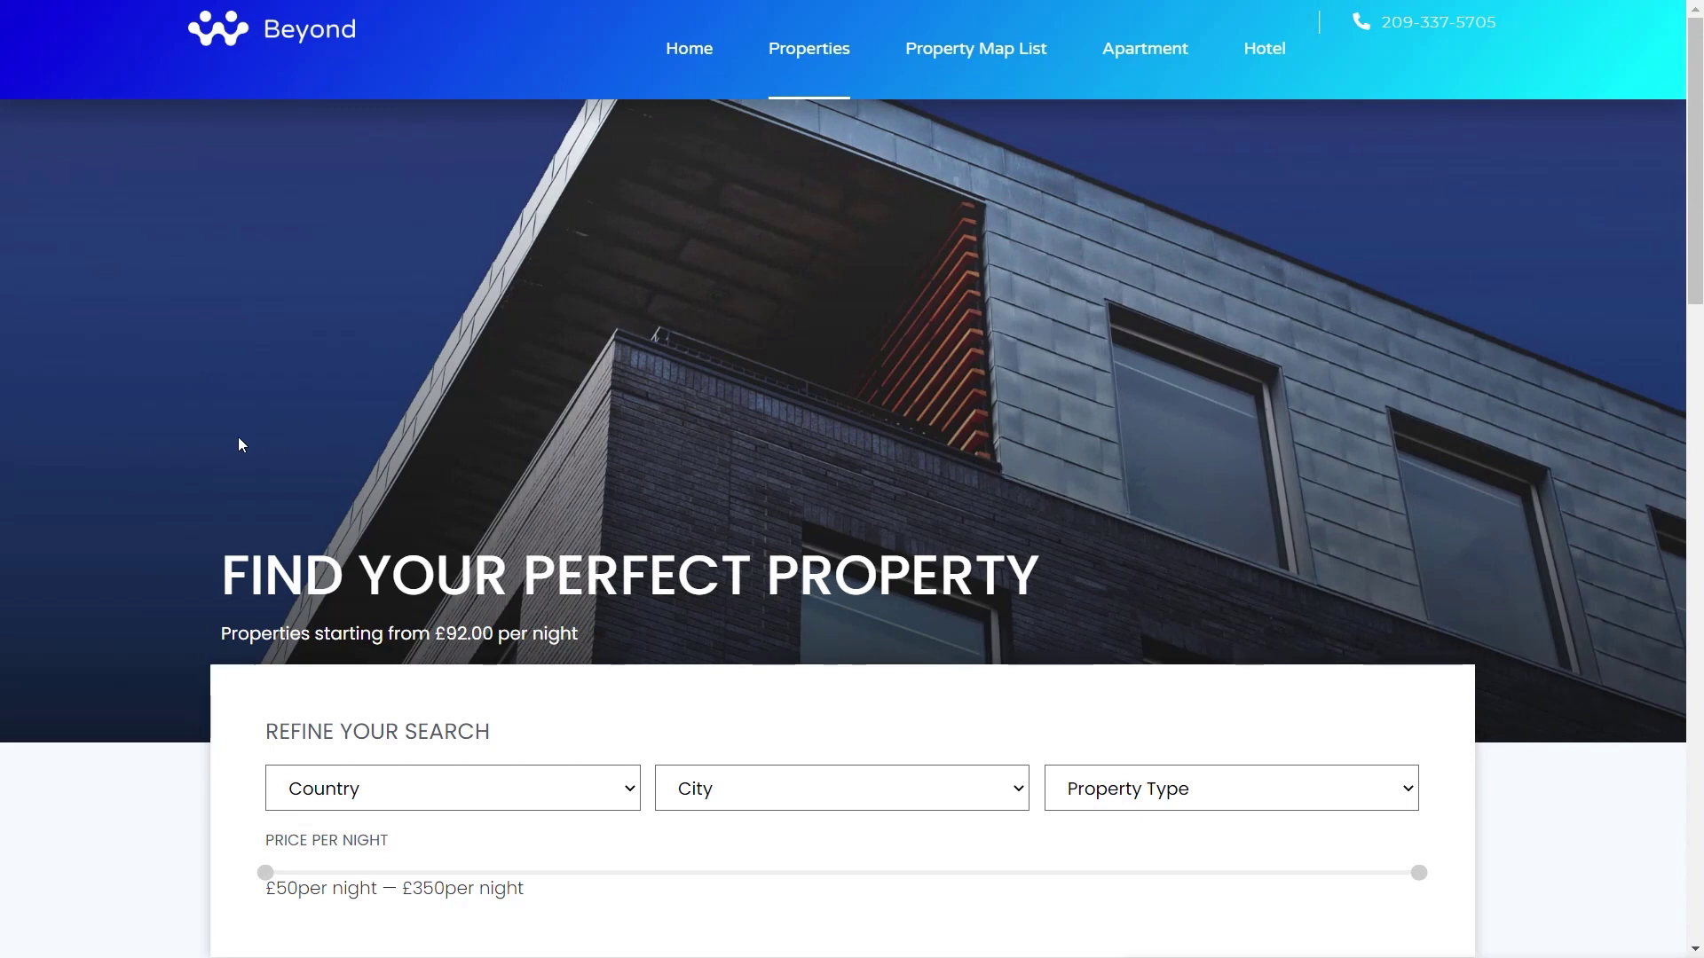
Step: Open the Industry Way property page and scroll down to its review
scroll(240, 444, "down", 8)
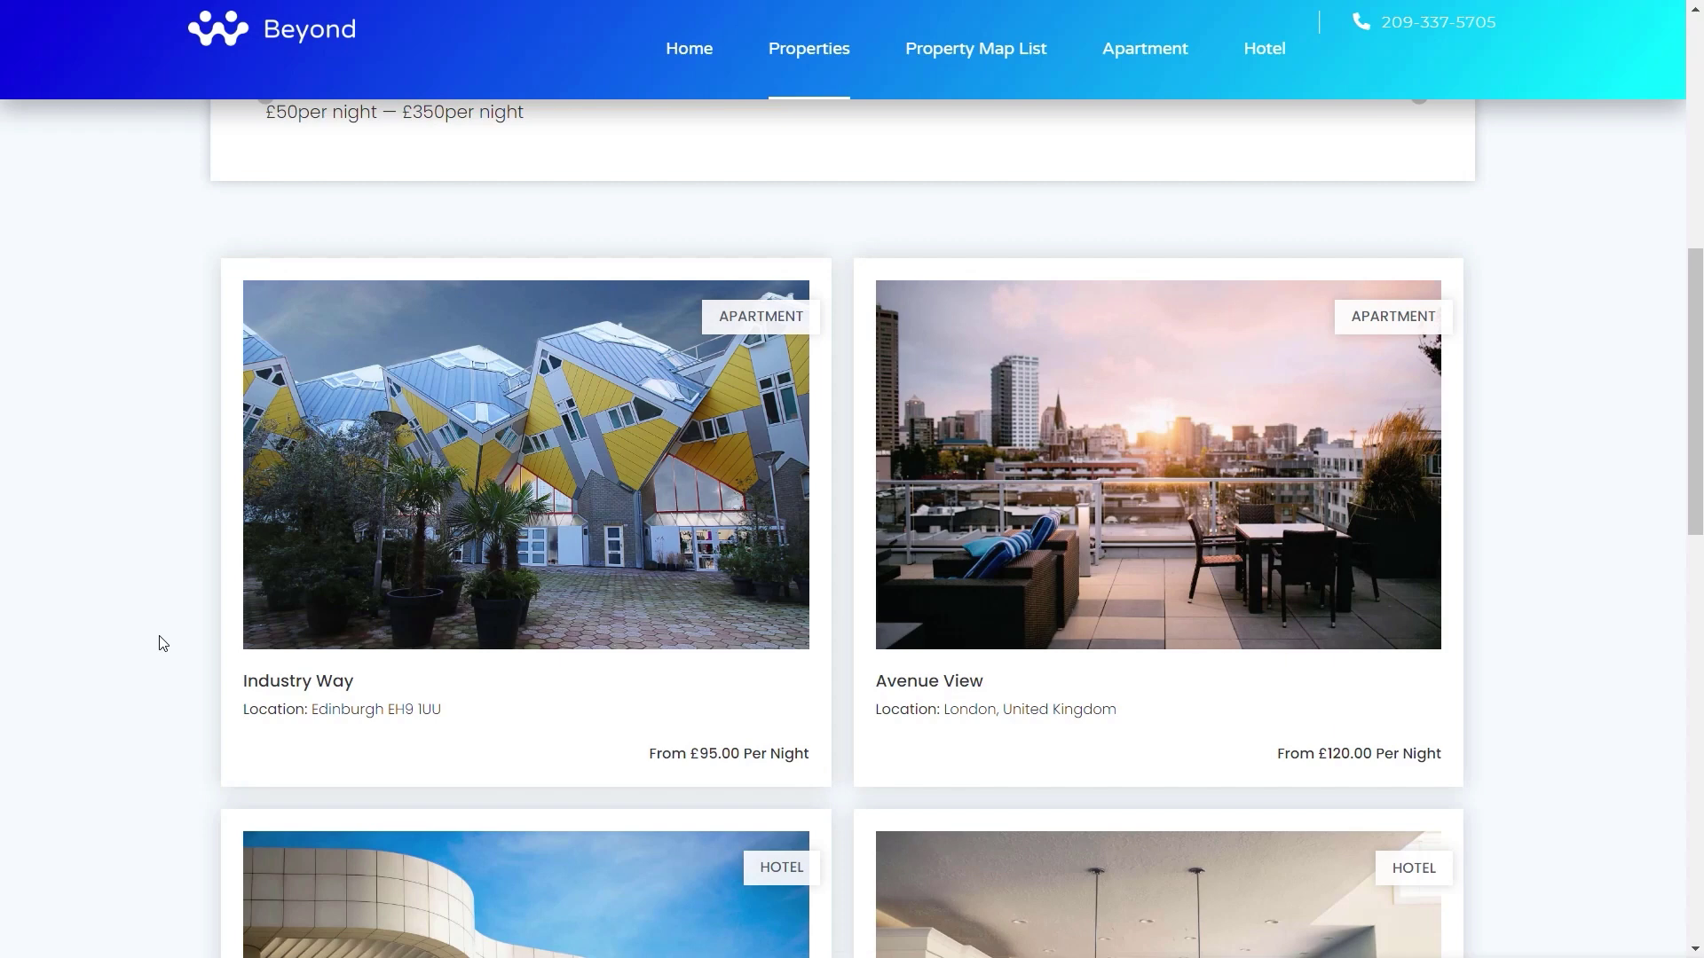
left_click(508, 543)
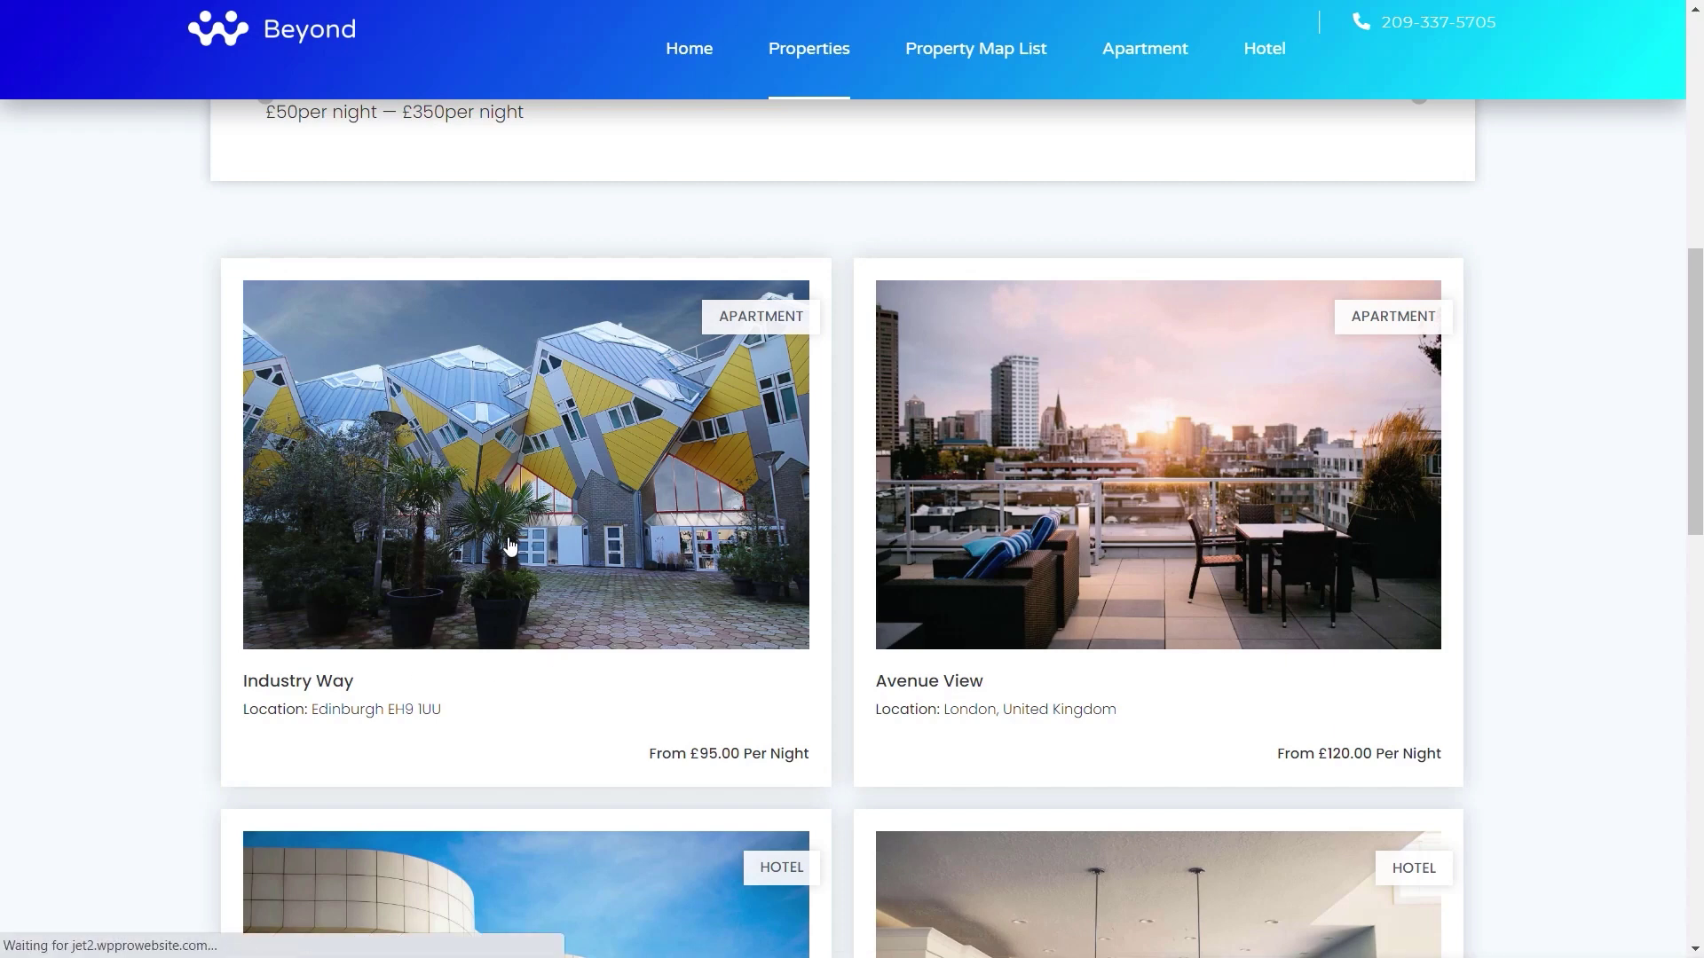
scroll(715, 597, "down", 15)
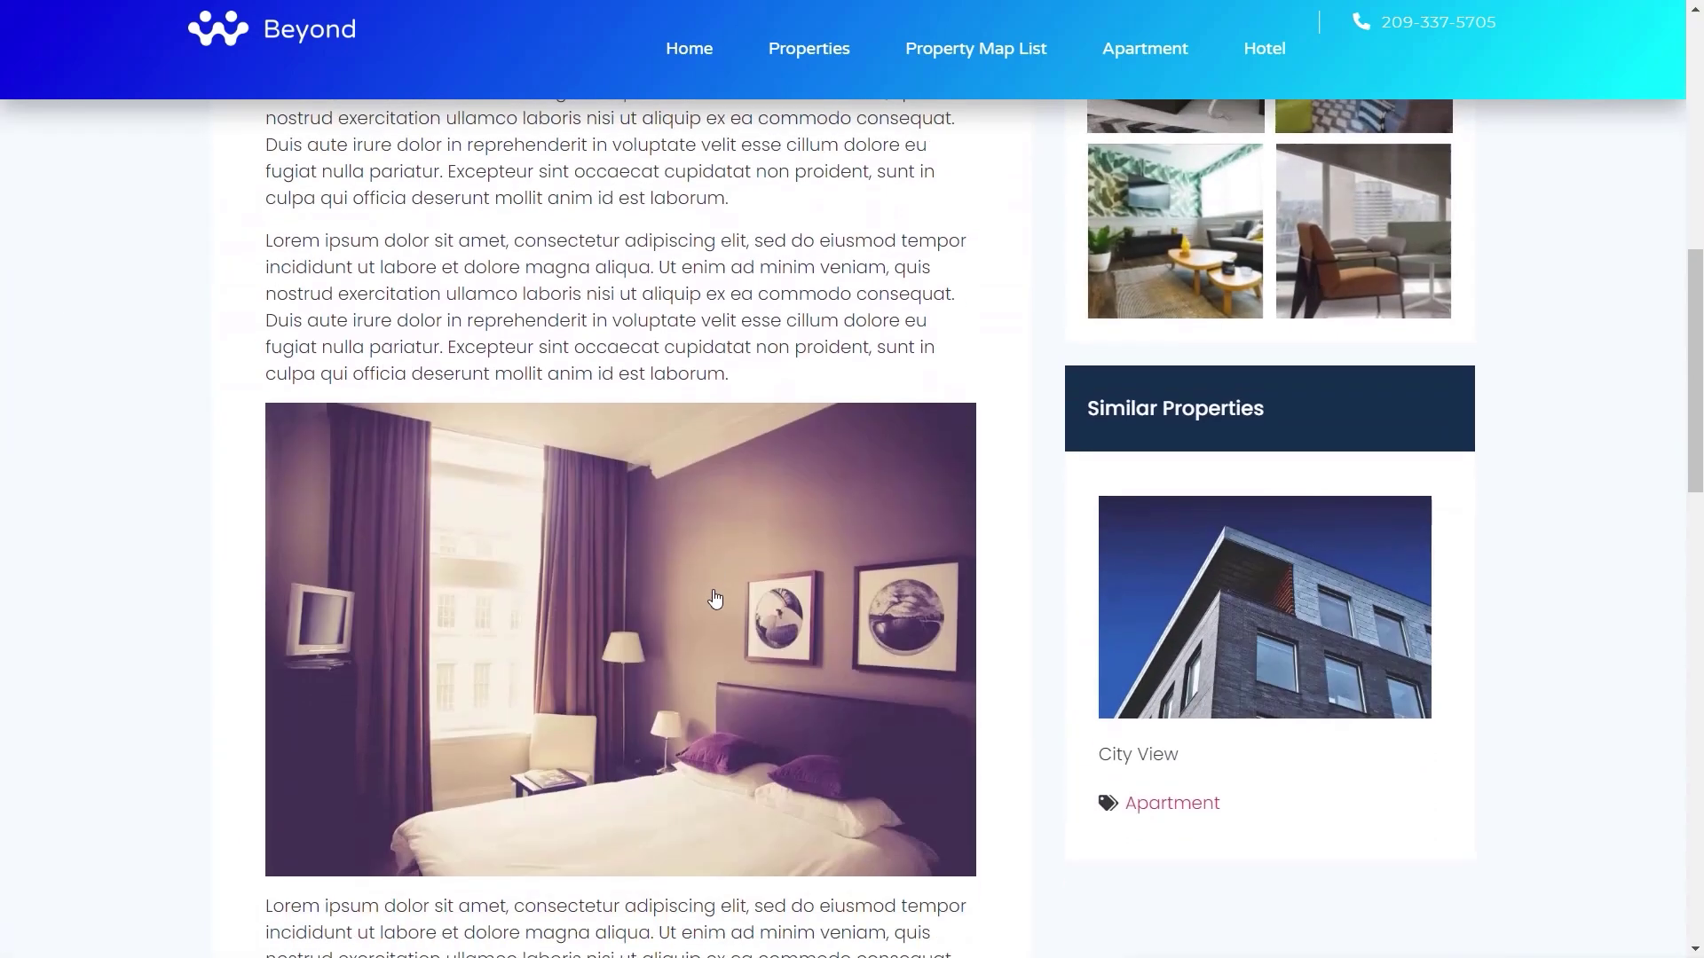
scroll(786, 610, "down", 1)
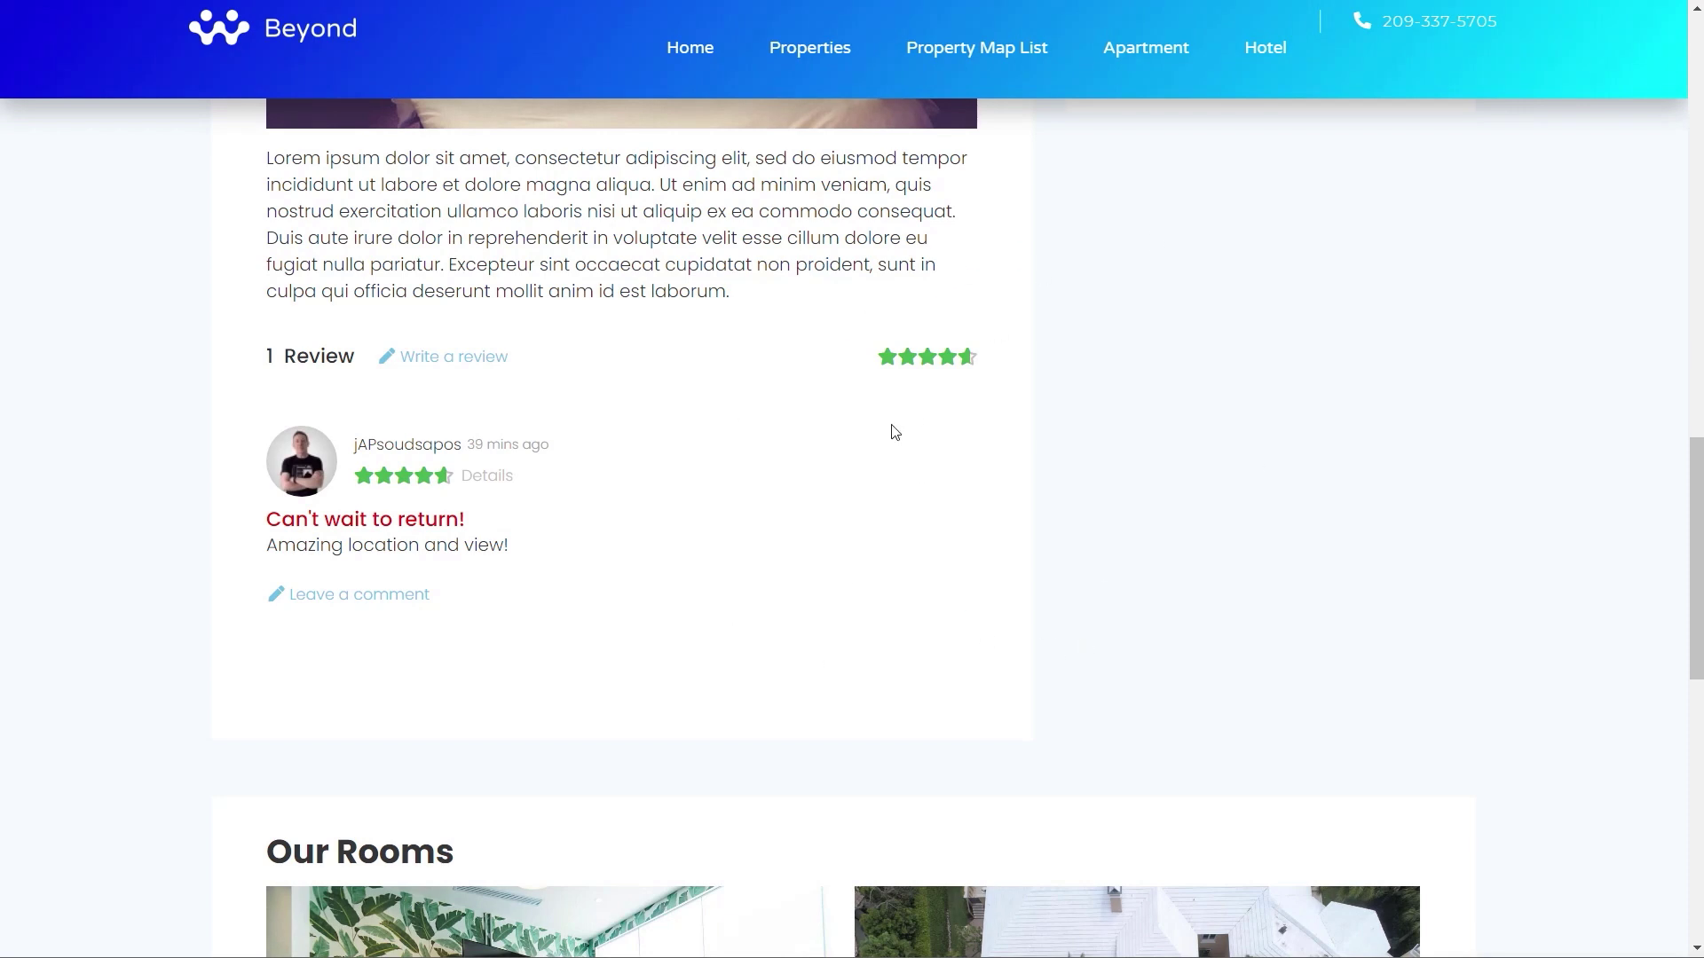
Step: Post the comment 'Whoa, me to!!!' on the review
left_click(358, 606)
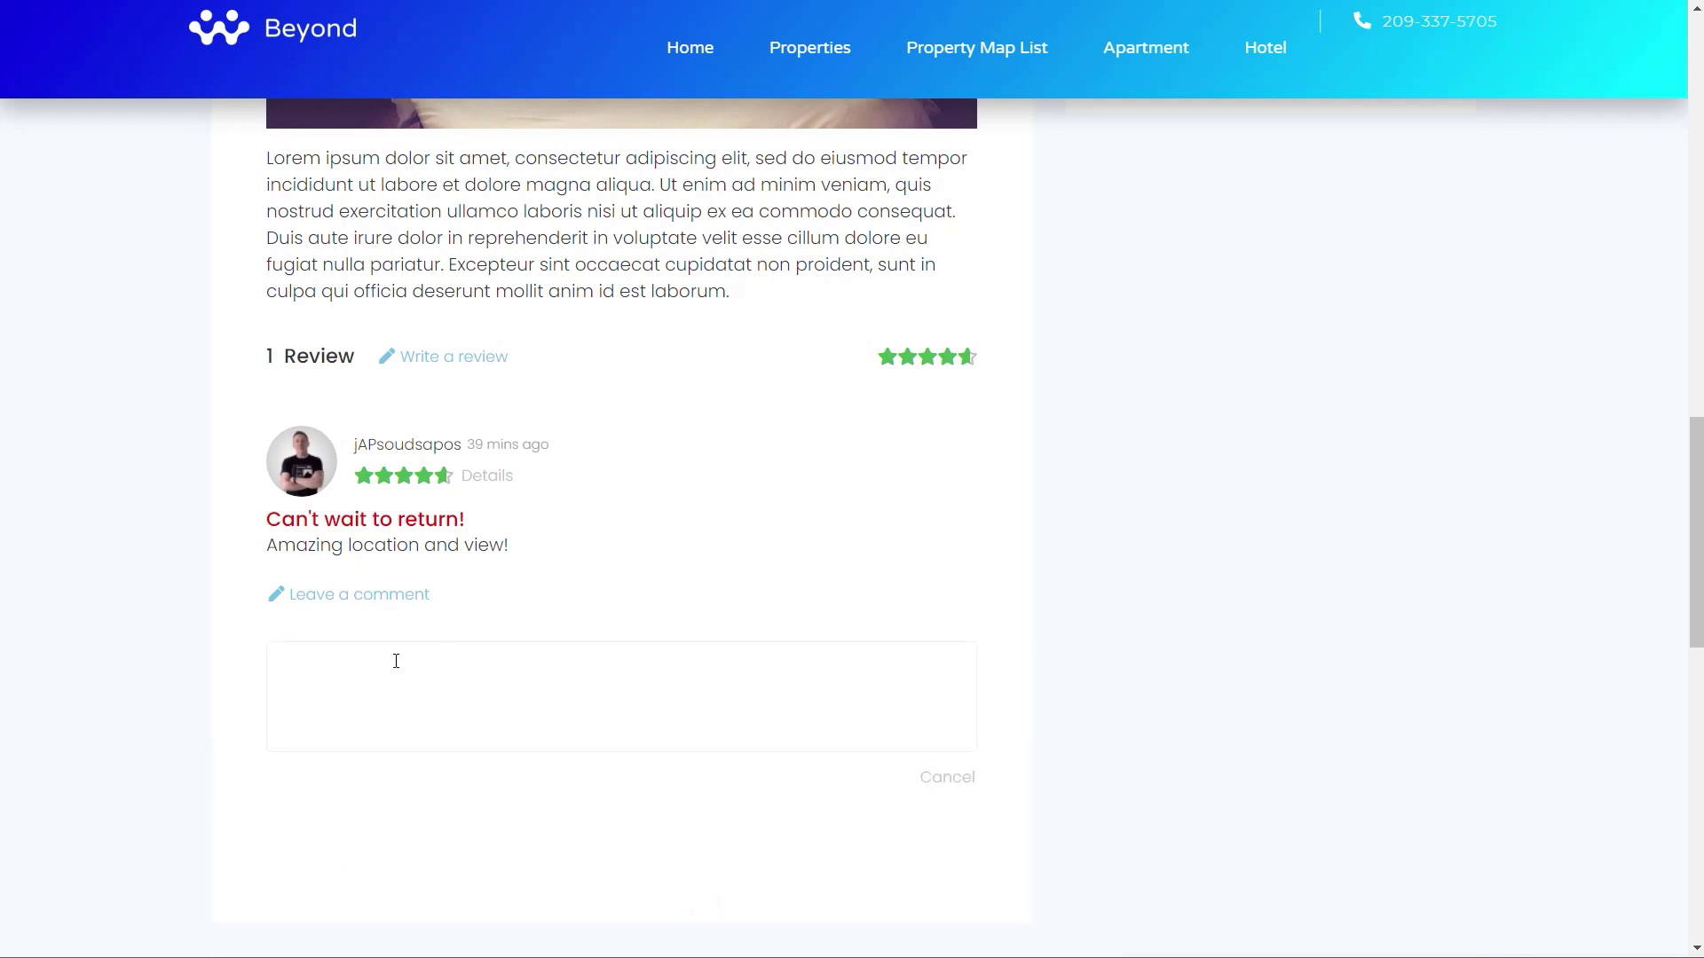
type("Whoa, me to!!!")
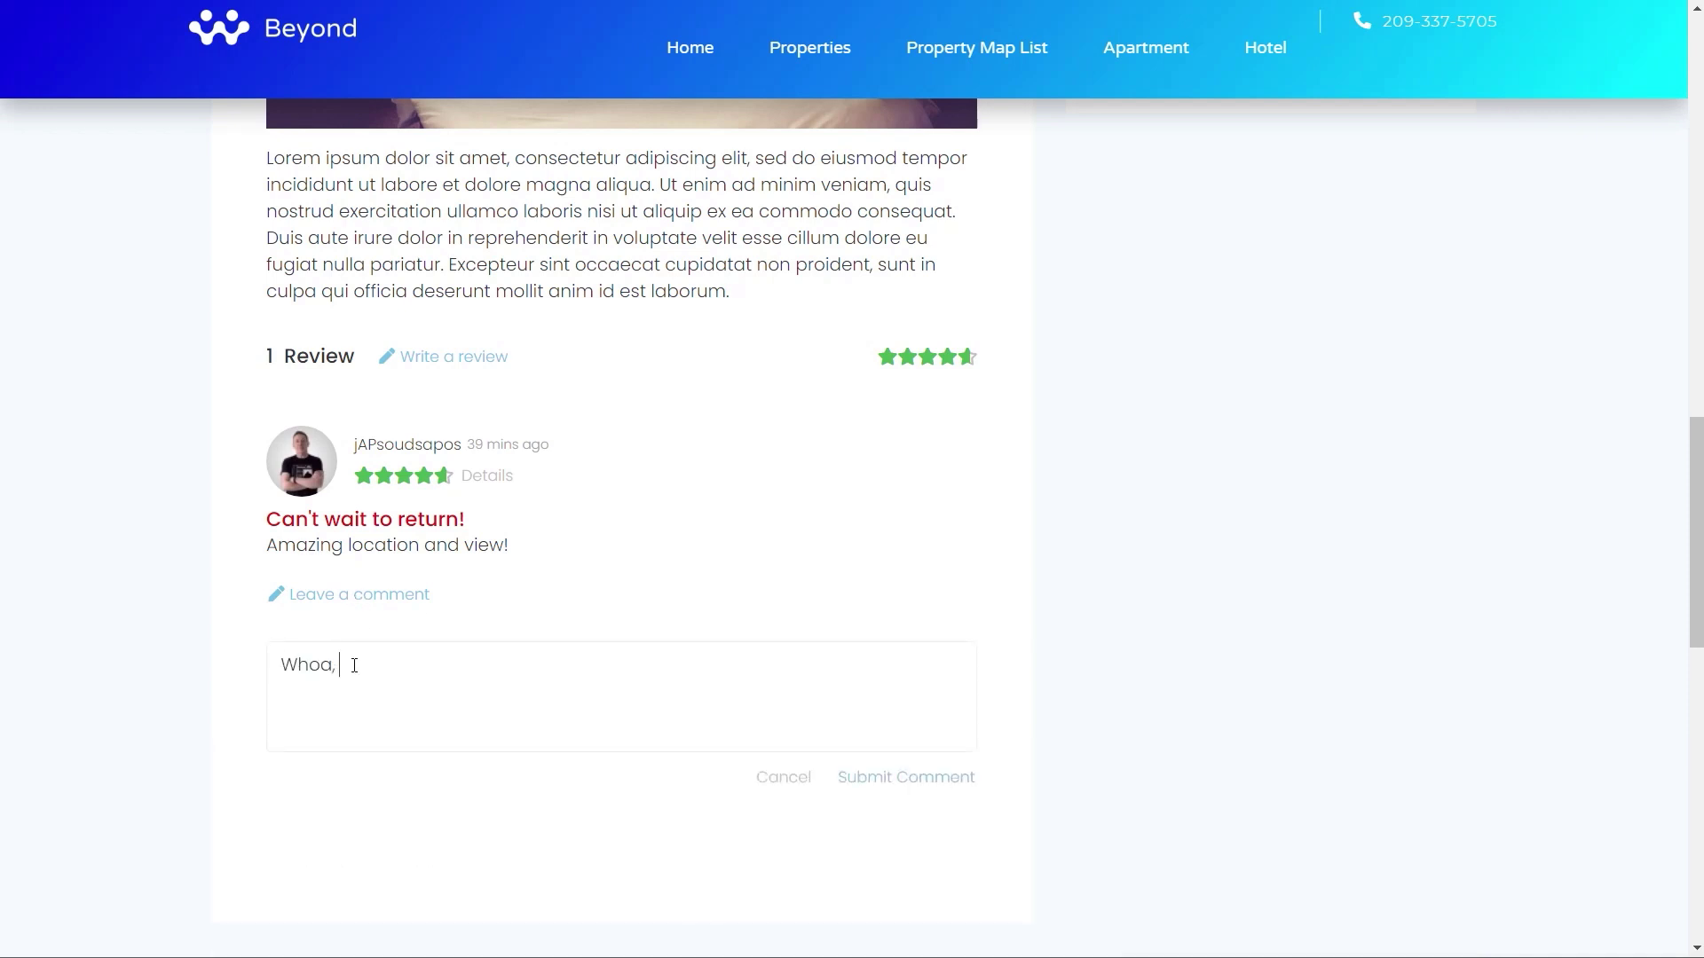
left_click(939, 785)
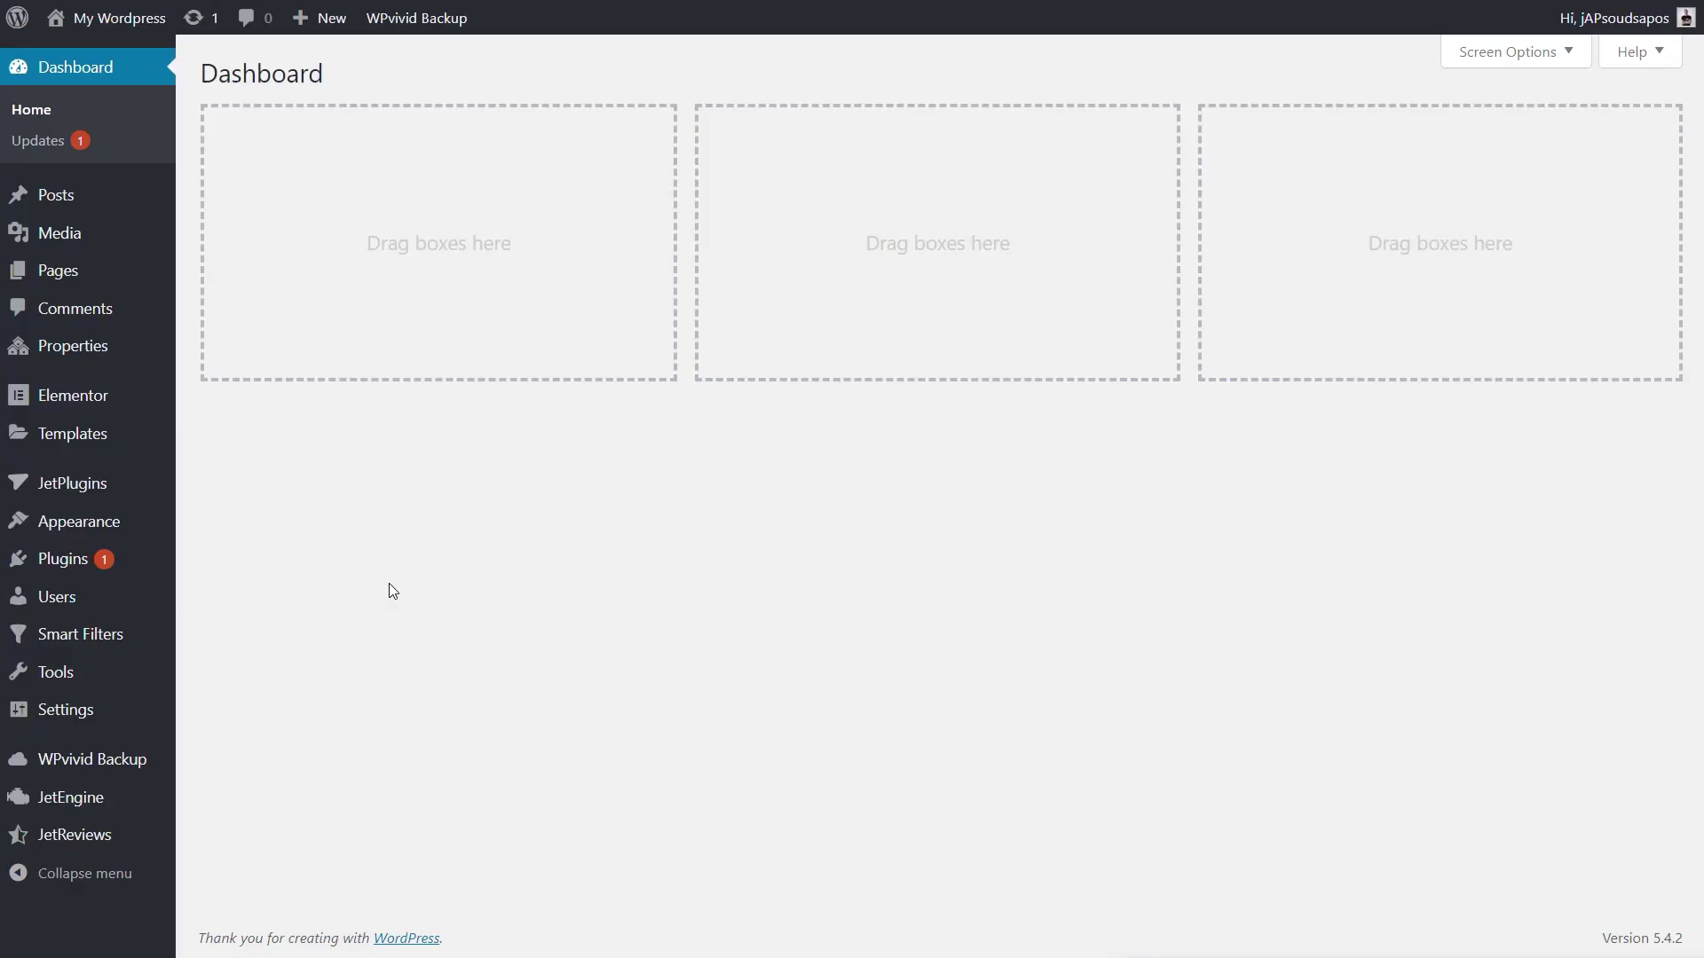
Step: Open the JetReviews Comments list from the admin sidebar
mouse_move(87, 843)
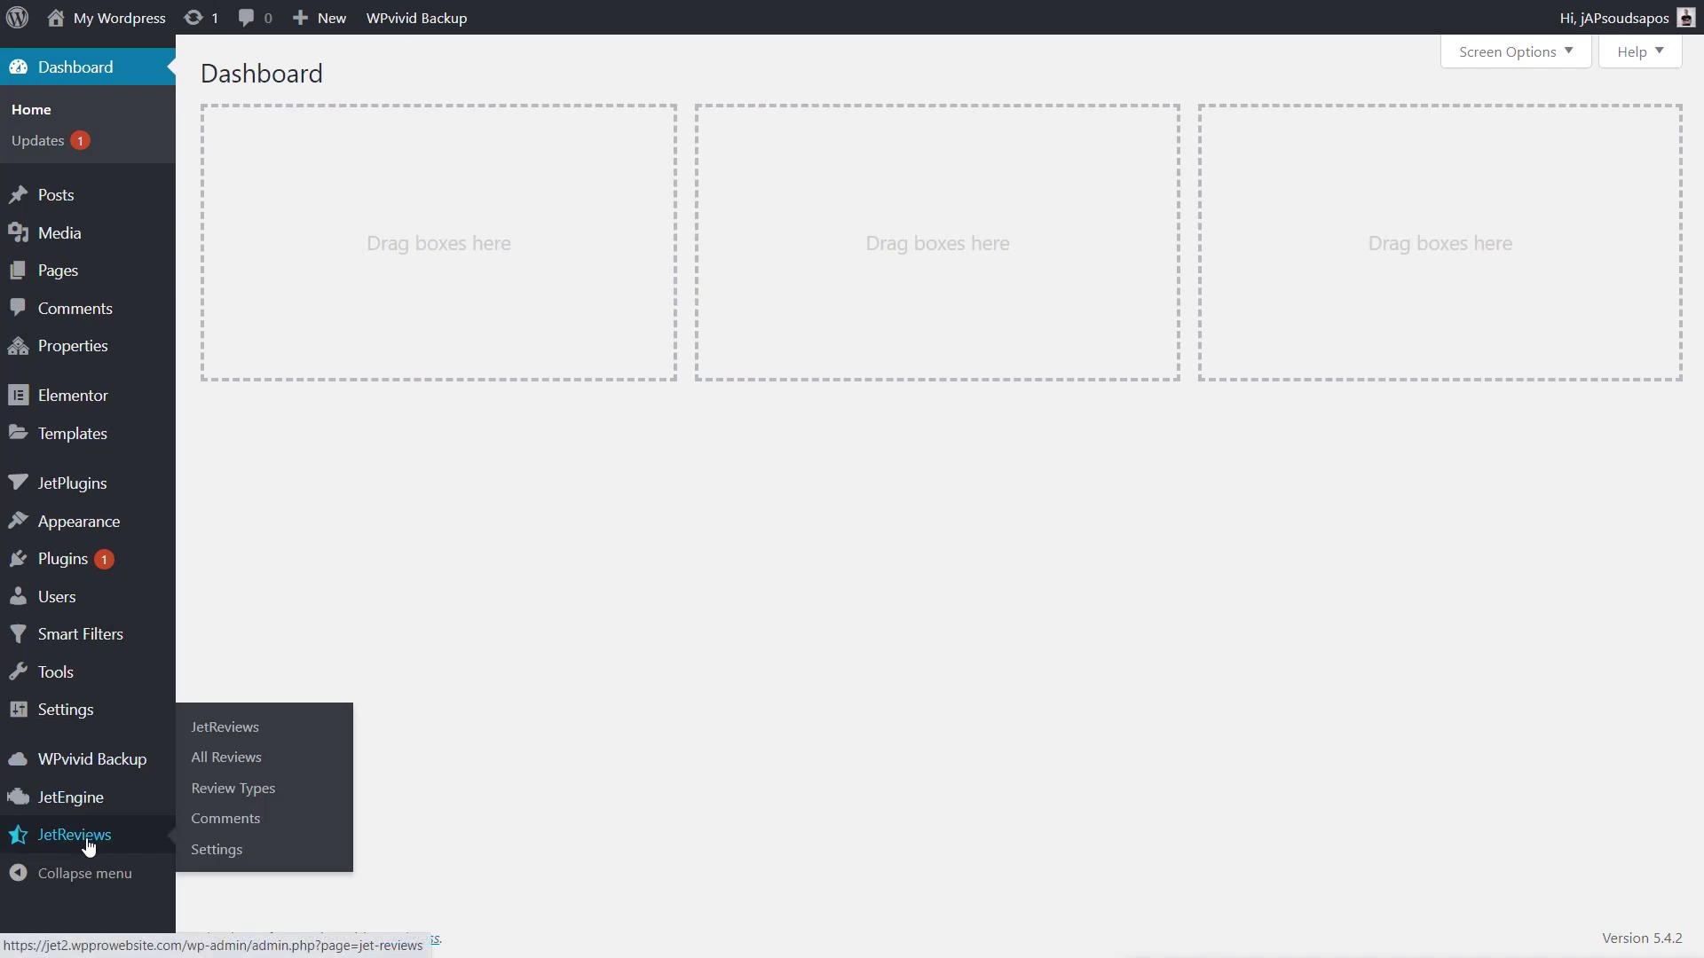
left_click(224, 819)
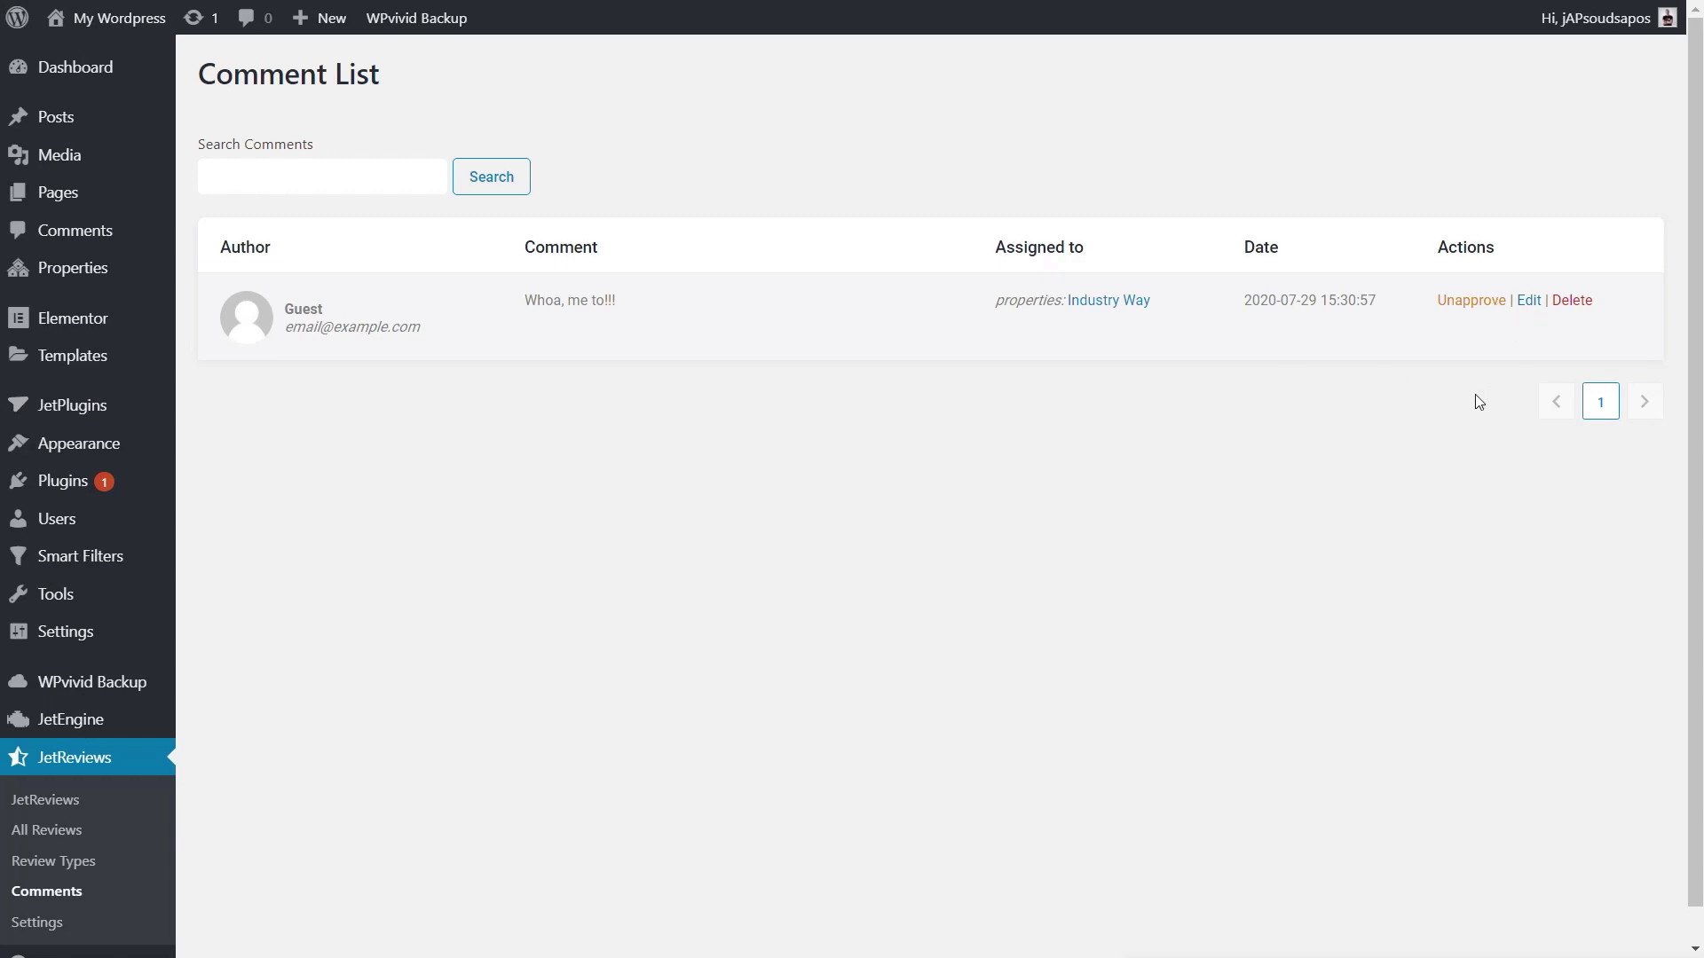
Step: Delete the 'Whoa, me to!!!' guest comment and confirm the deletion
left_click(1578, 302)
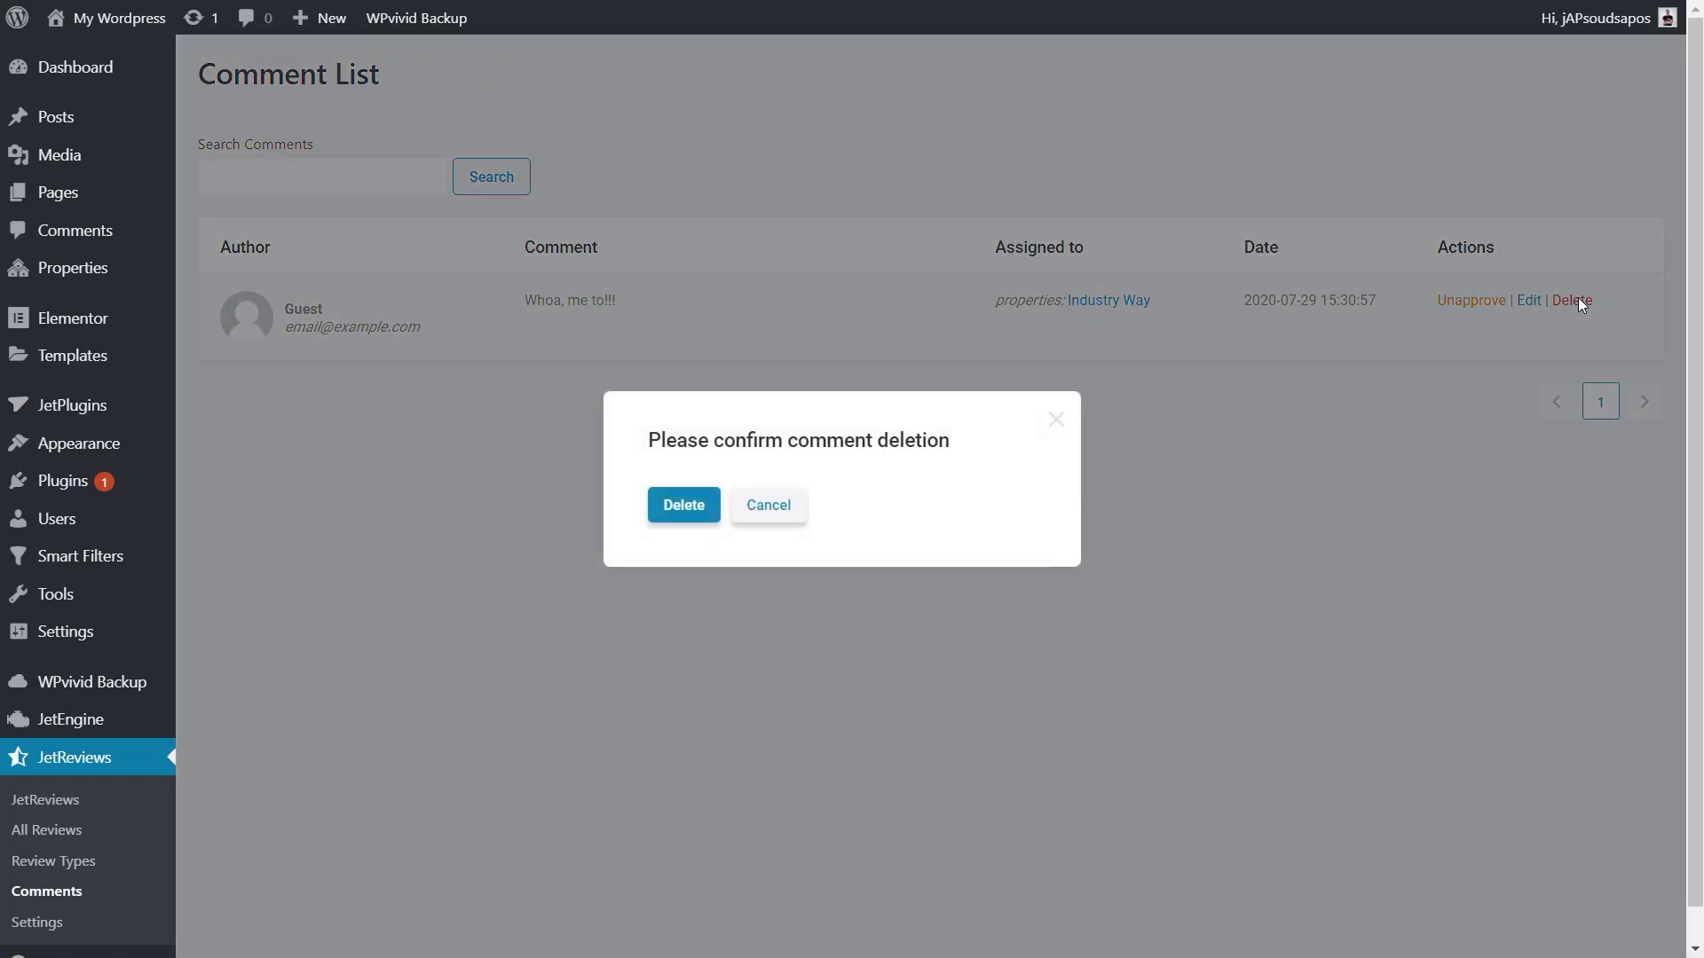
left_click(685, 519)
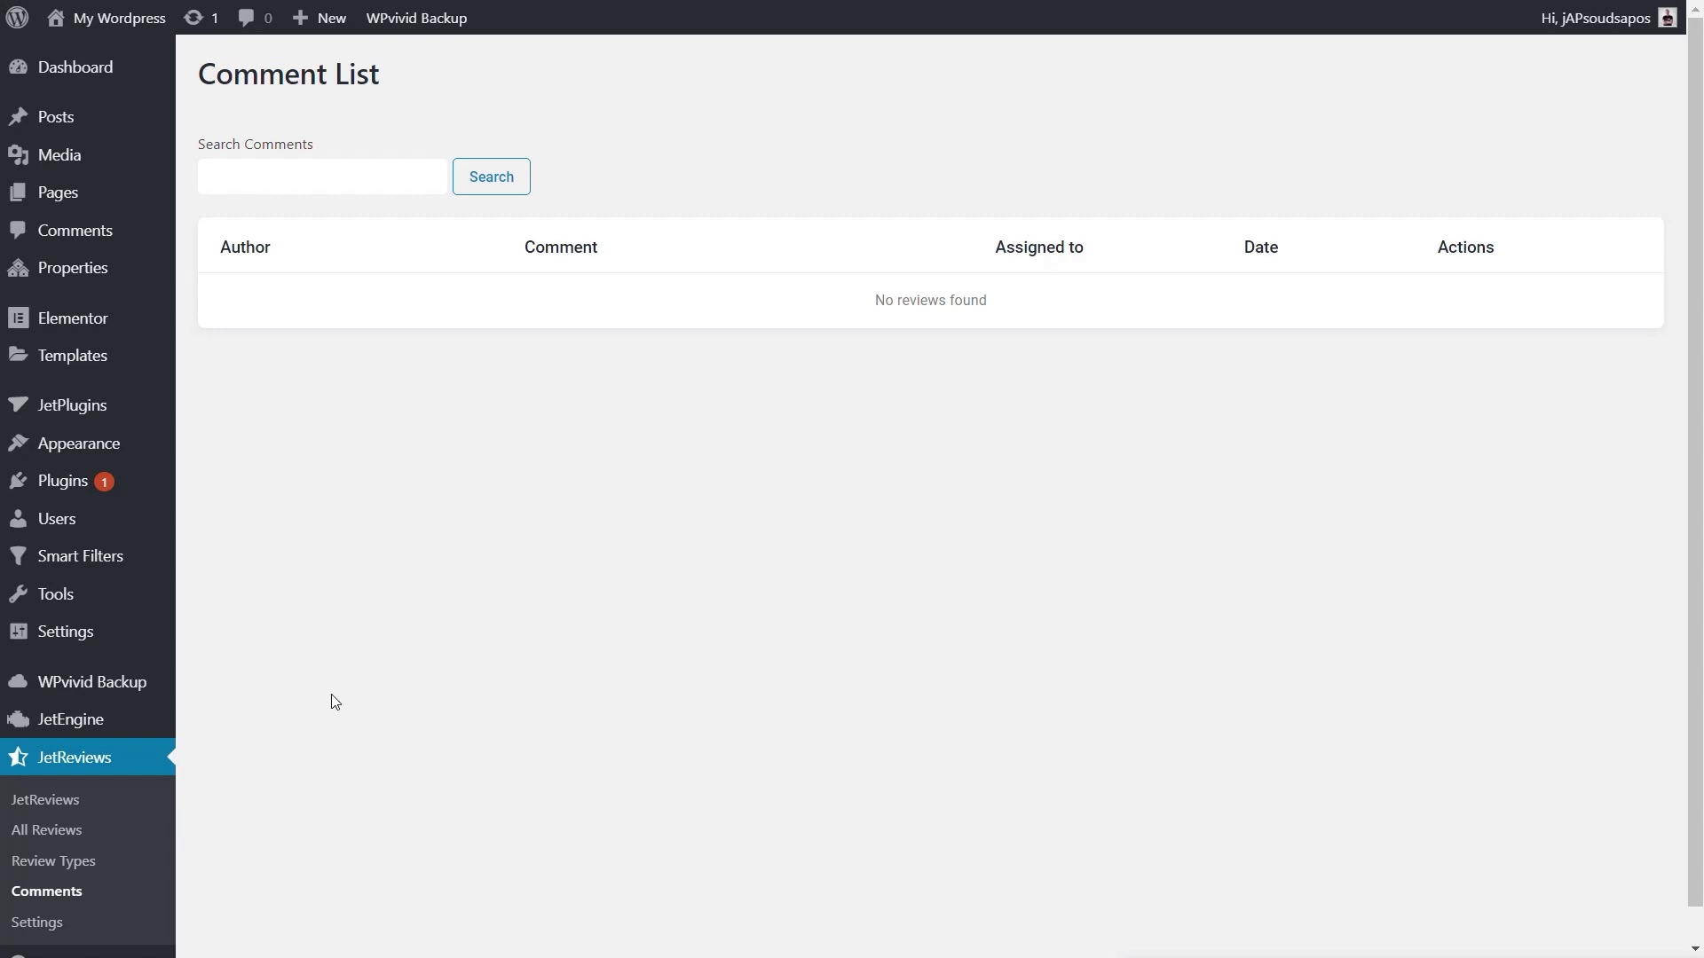
Step: Edit the Property Listing template with Elementor and reload the Properties archive
mouse_move(93, 723)
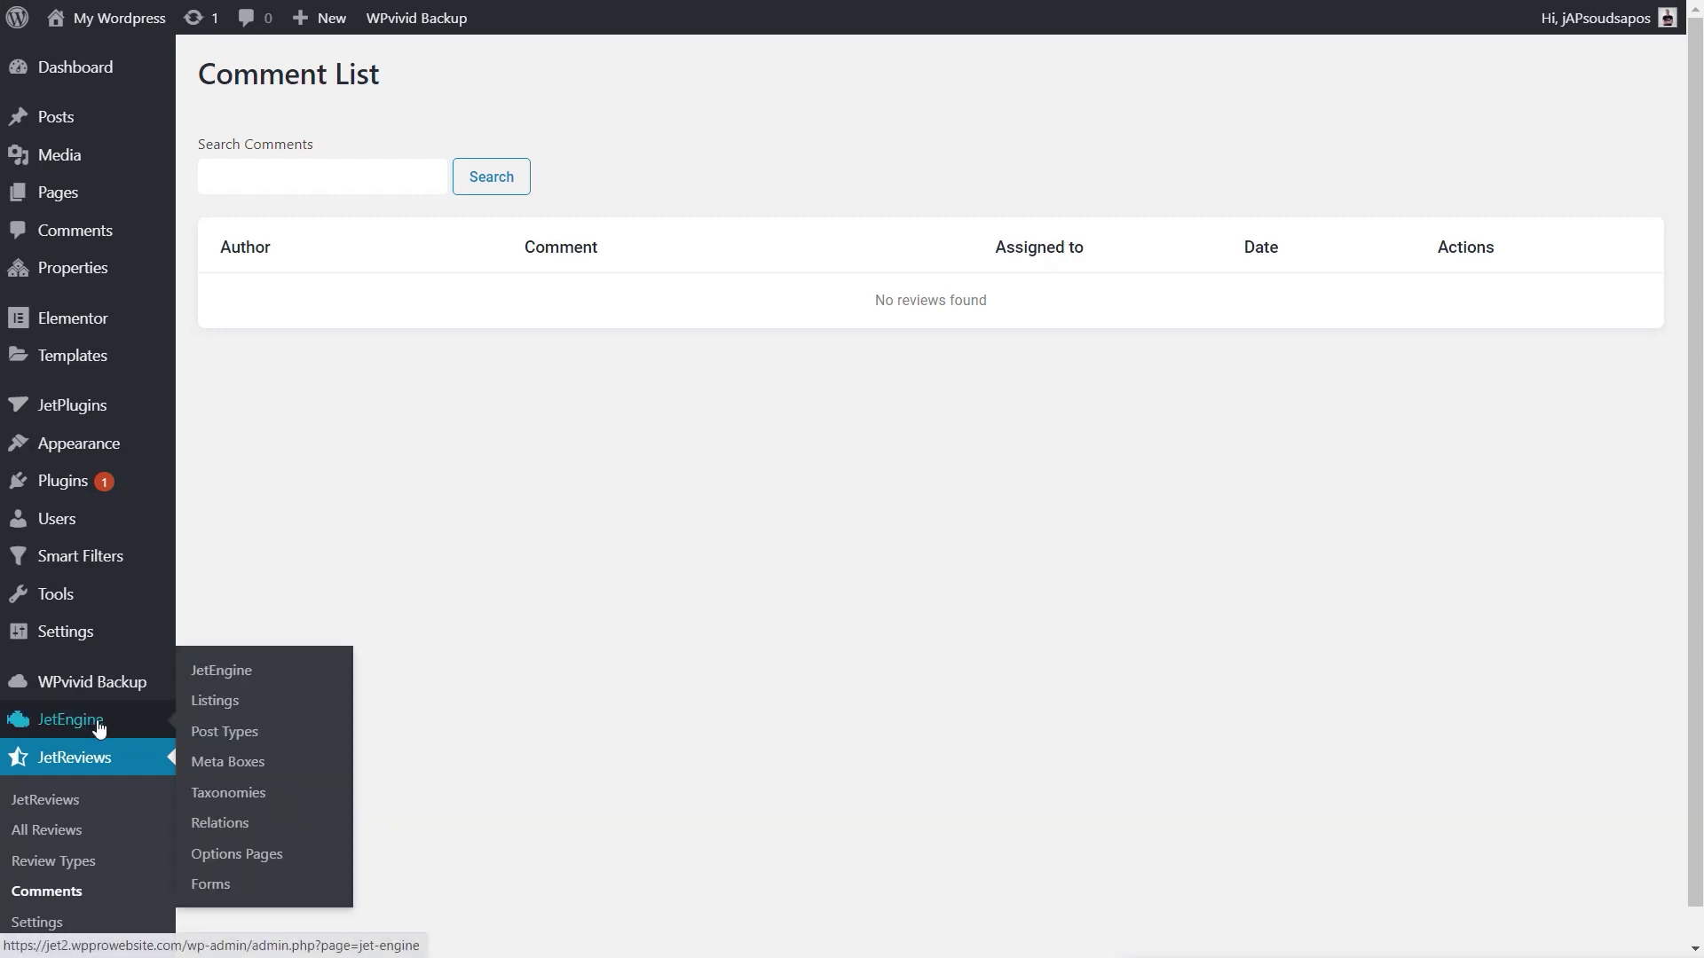
left_click(217, 714)
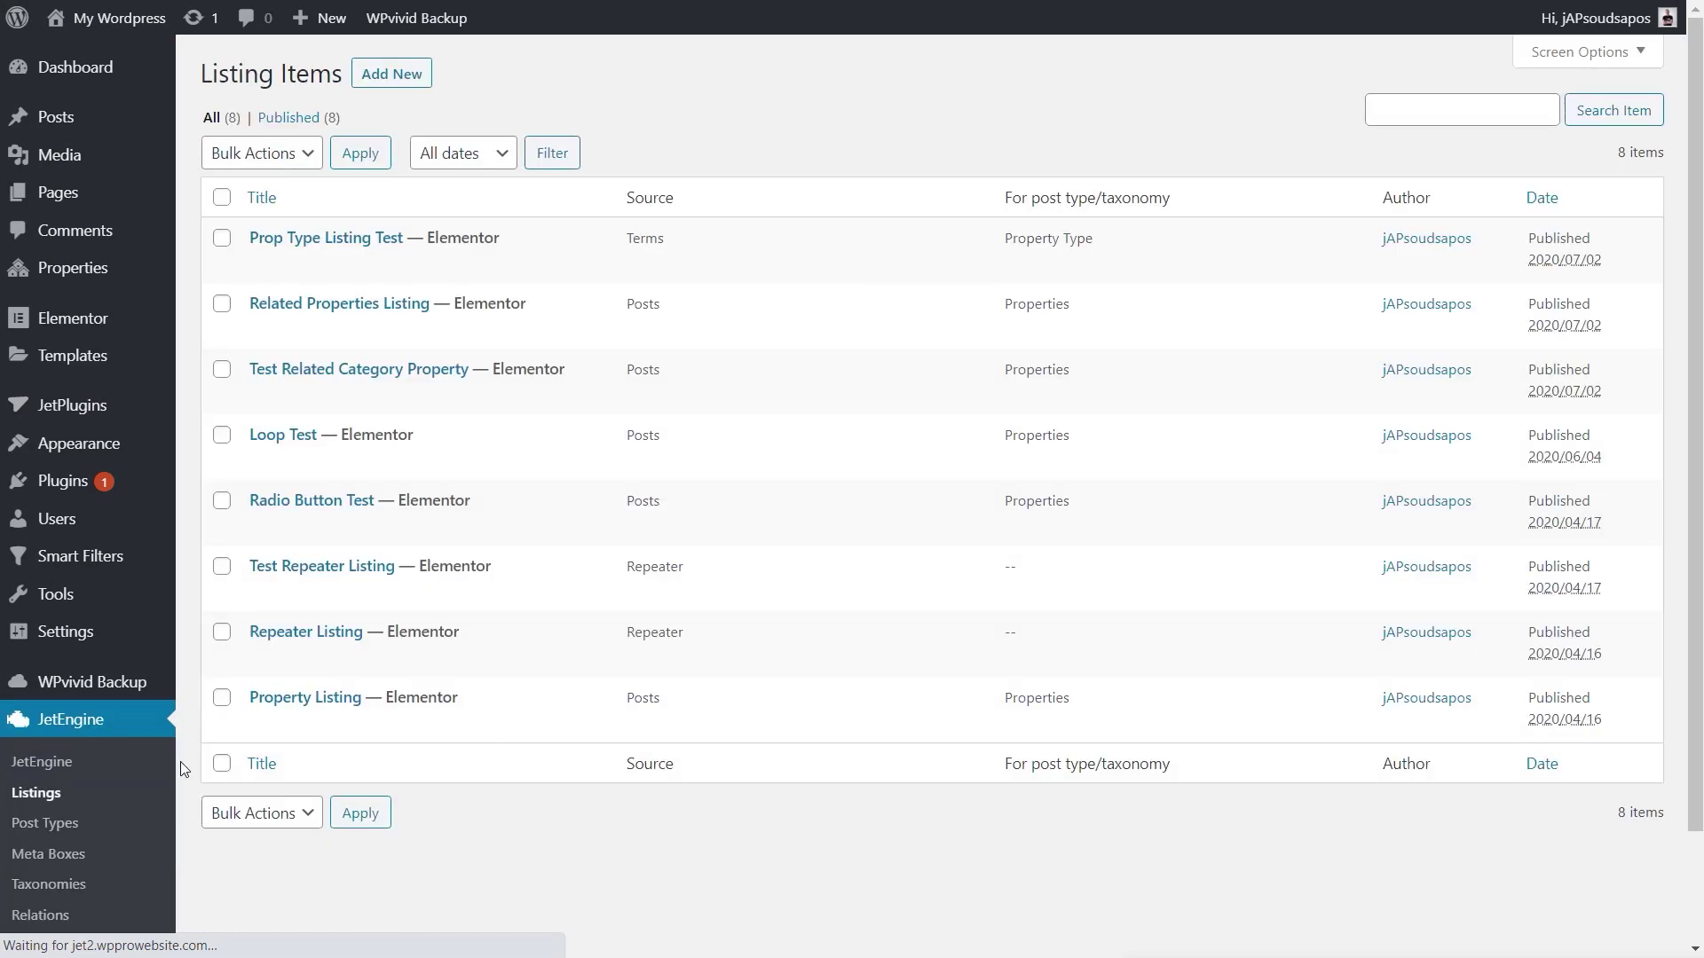
mouse_move(293, 705)
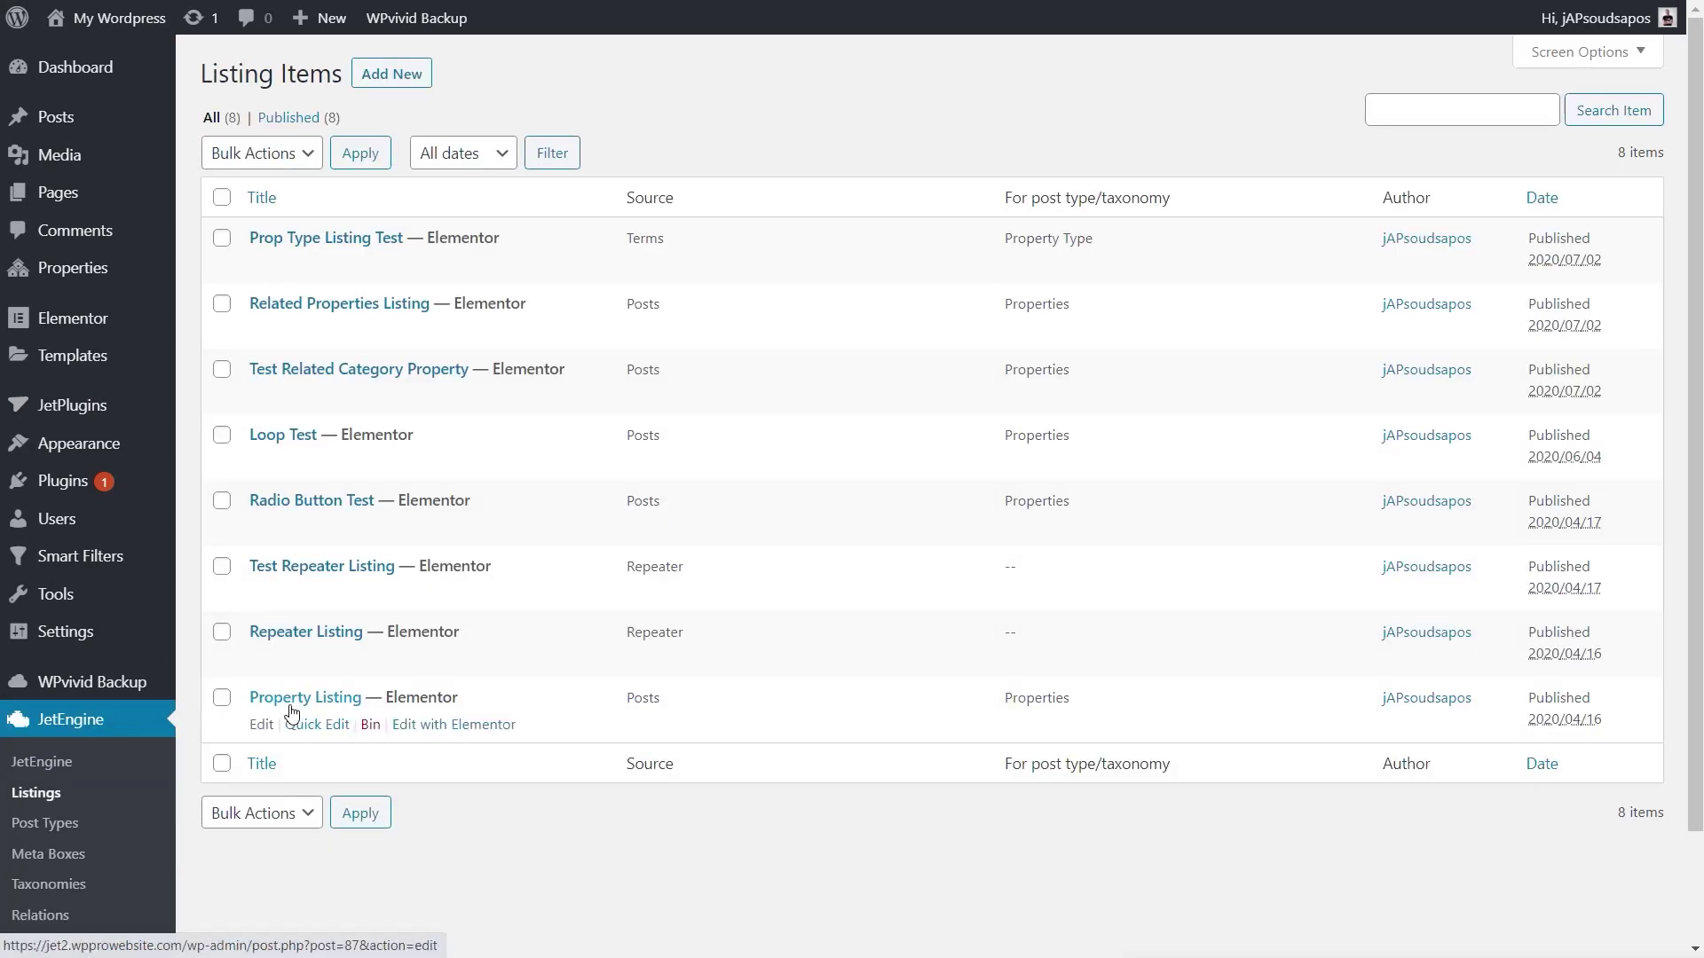
left_click(439, 725)
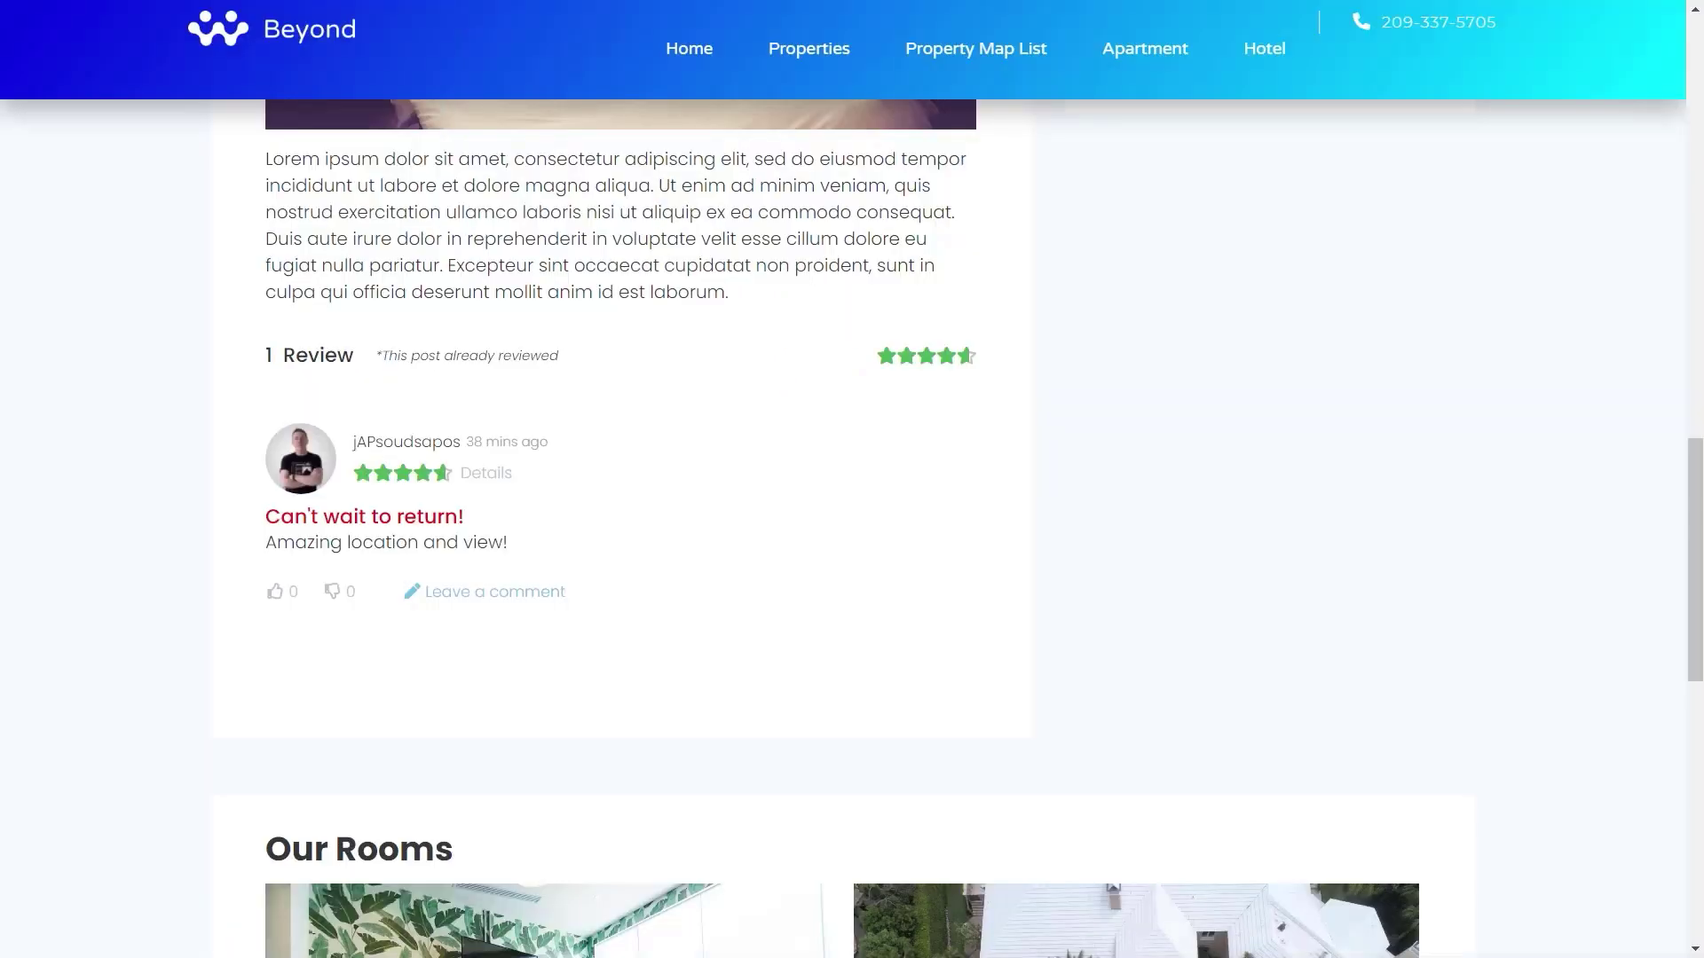
left_click(807, 54)
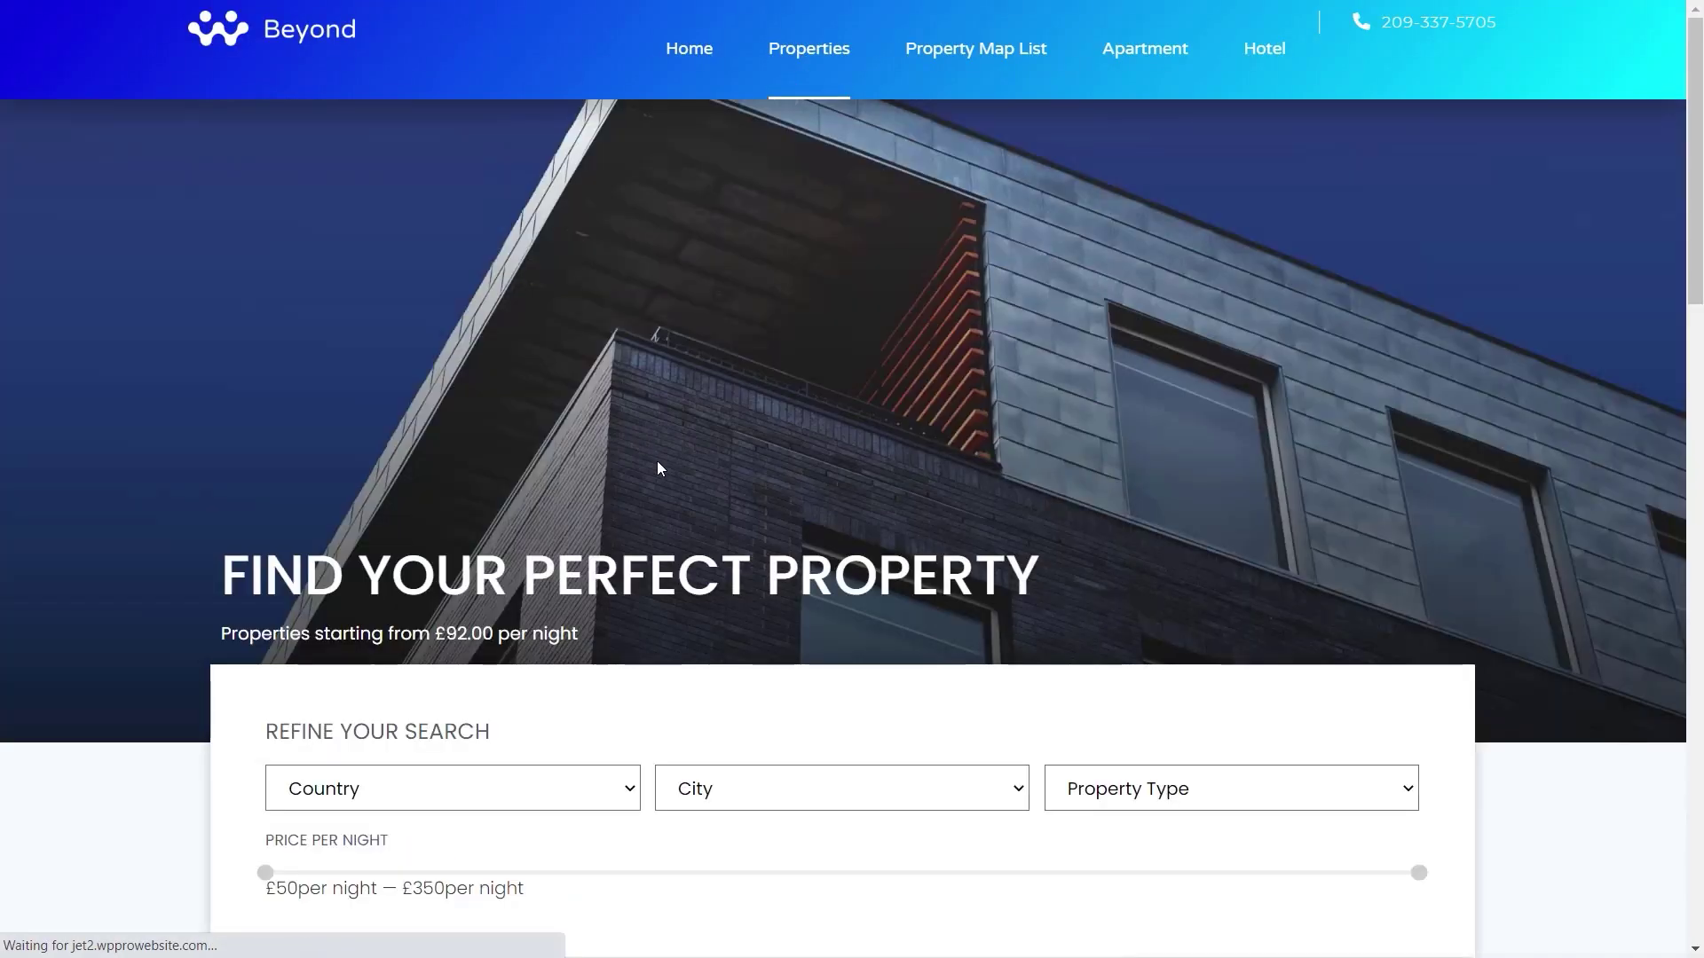
scroll(810, 465, "down", 9)
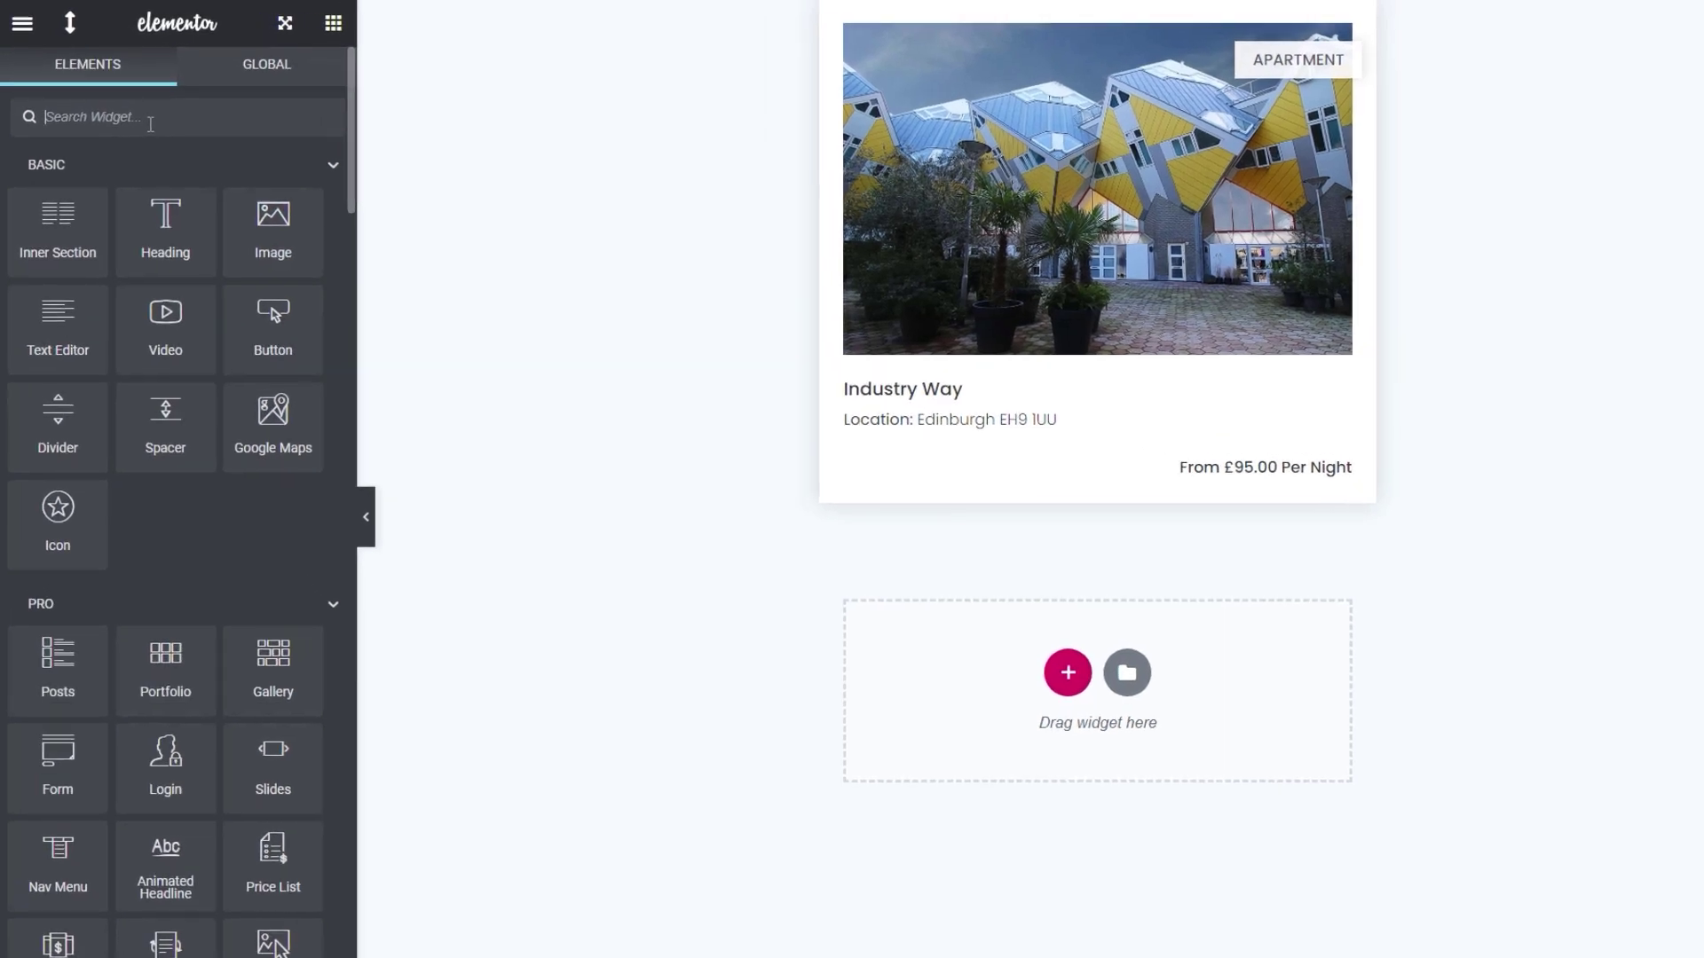
Step: Place a Star Rating widget below the Industry Way card image
type("ratin")
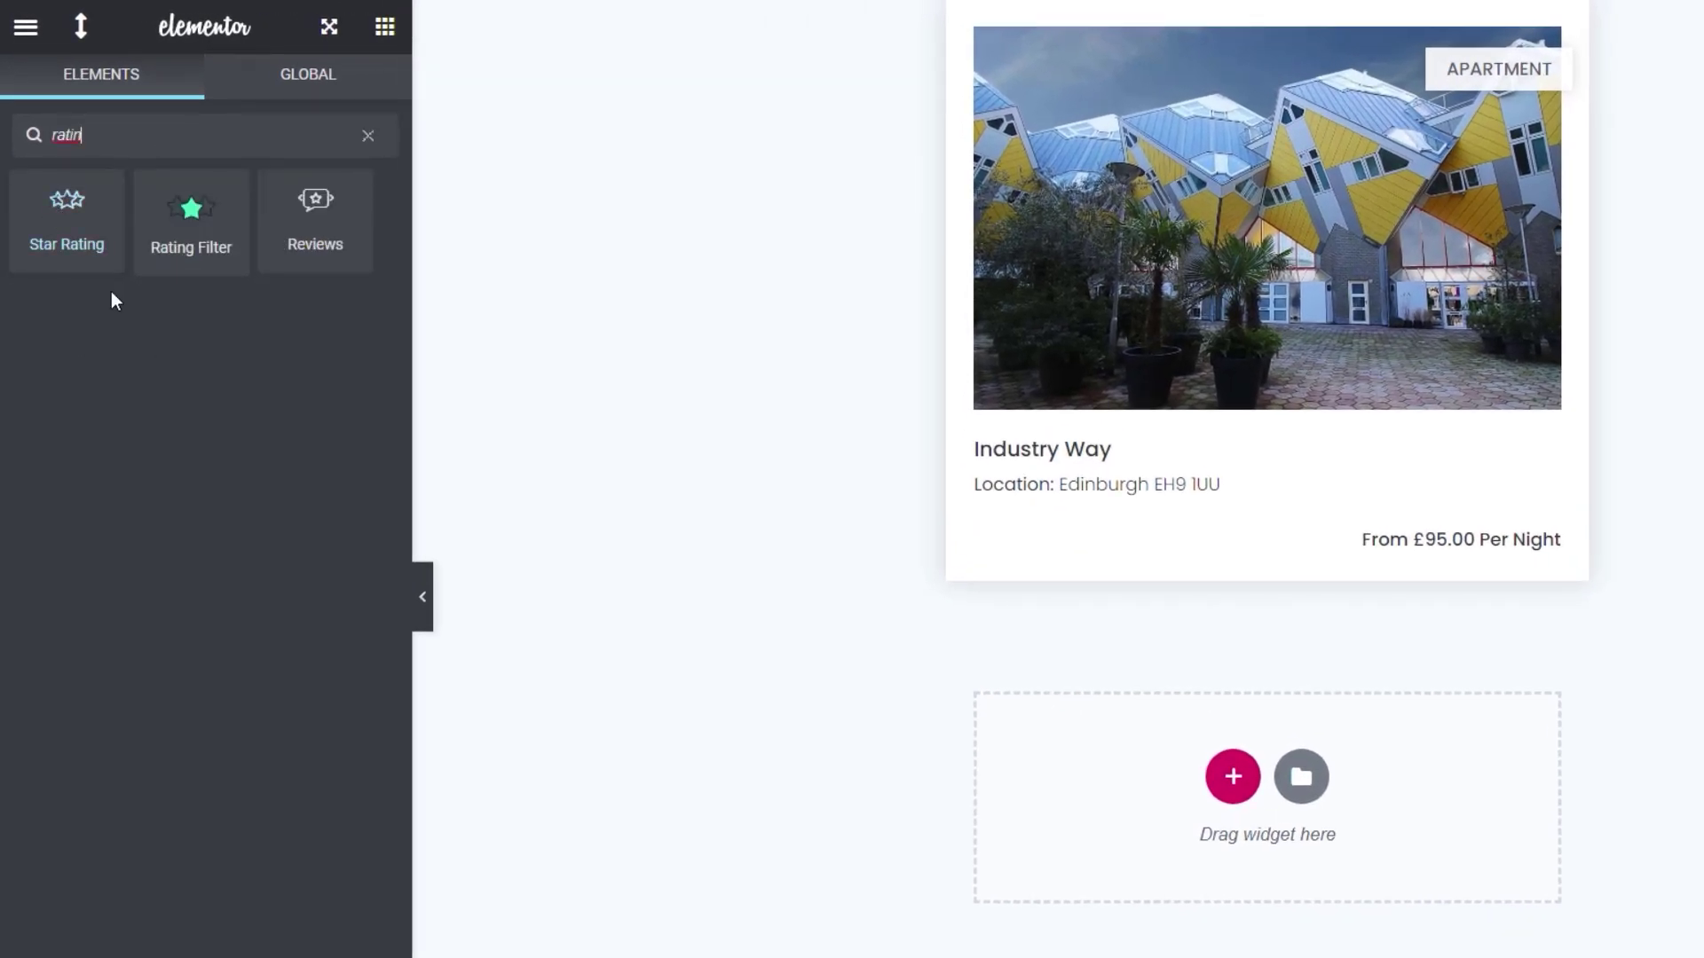
key("BackSpace")
key("BackSpace")
left_click_drag(68, 222, 1128, 452)
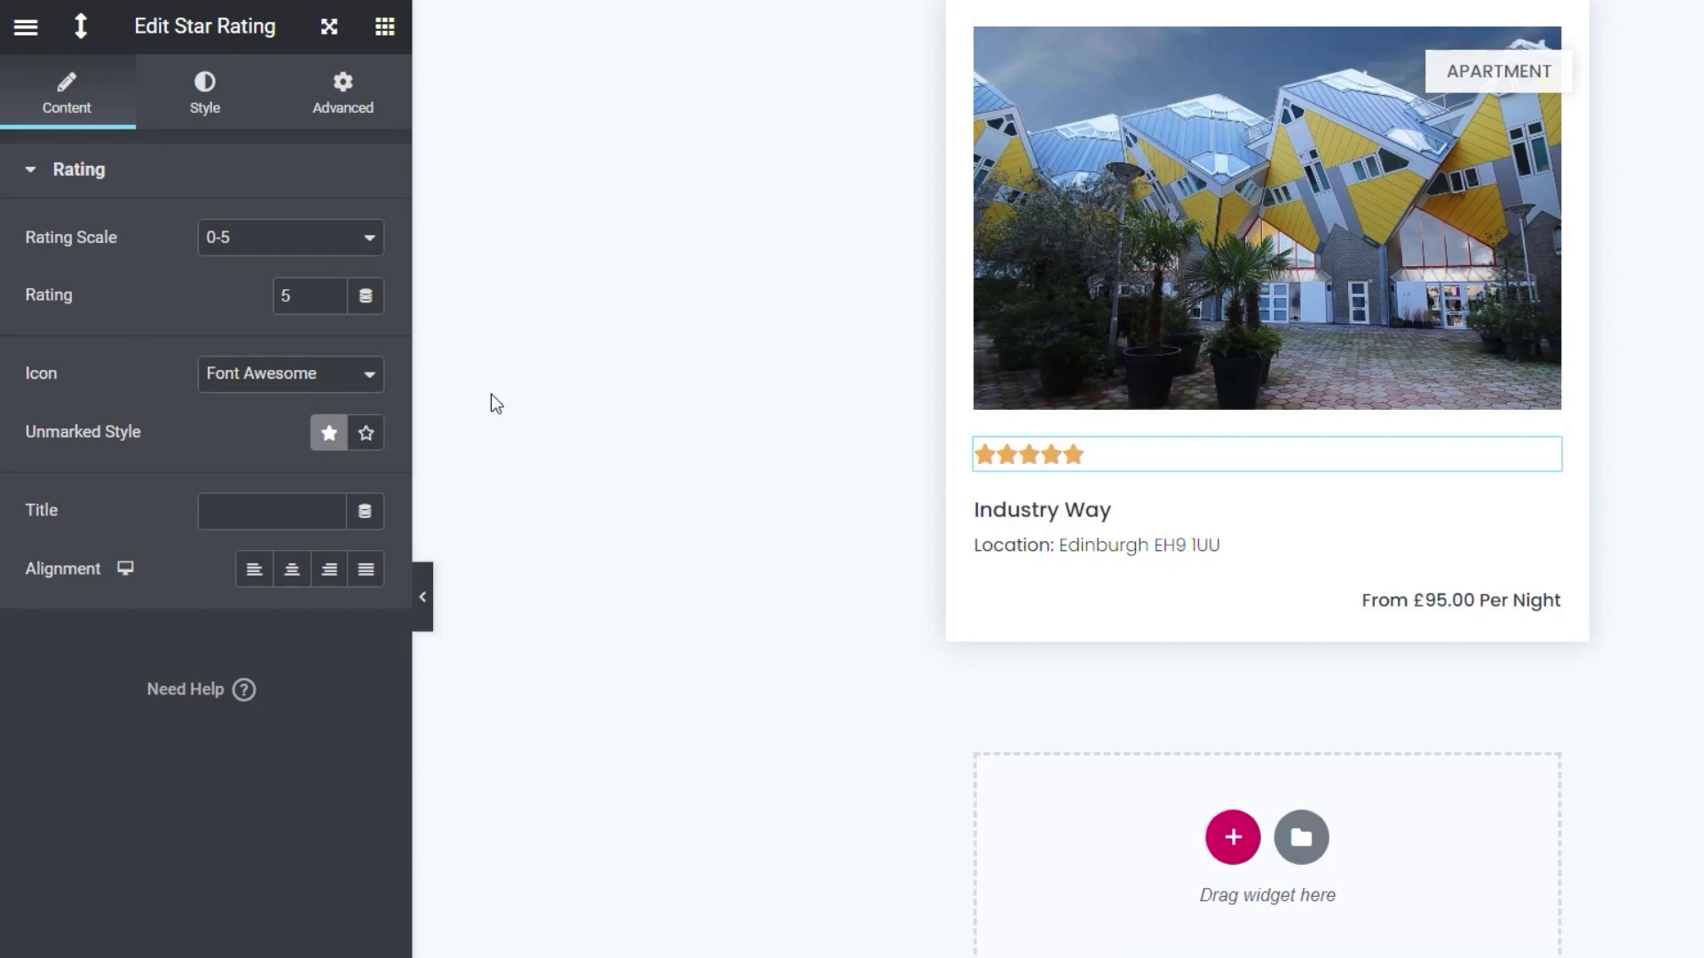
Step: Set the rating's dynamic tag to JetReviews Average Rating
left_click(366, 299)
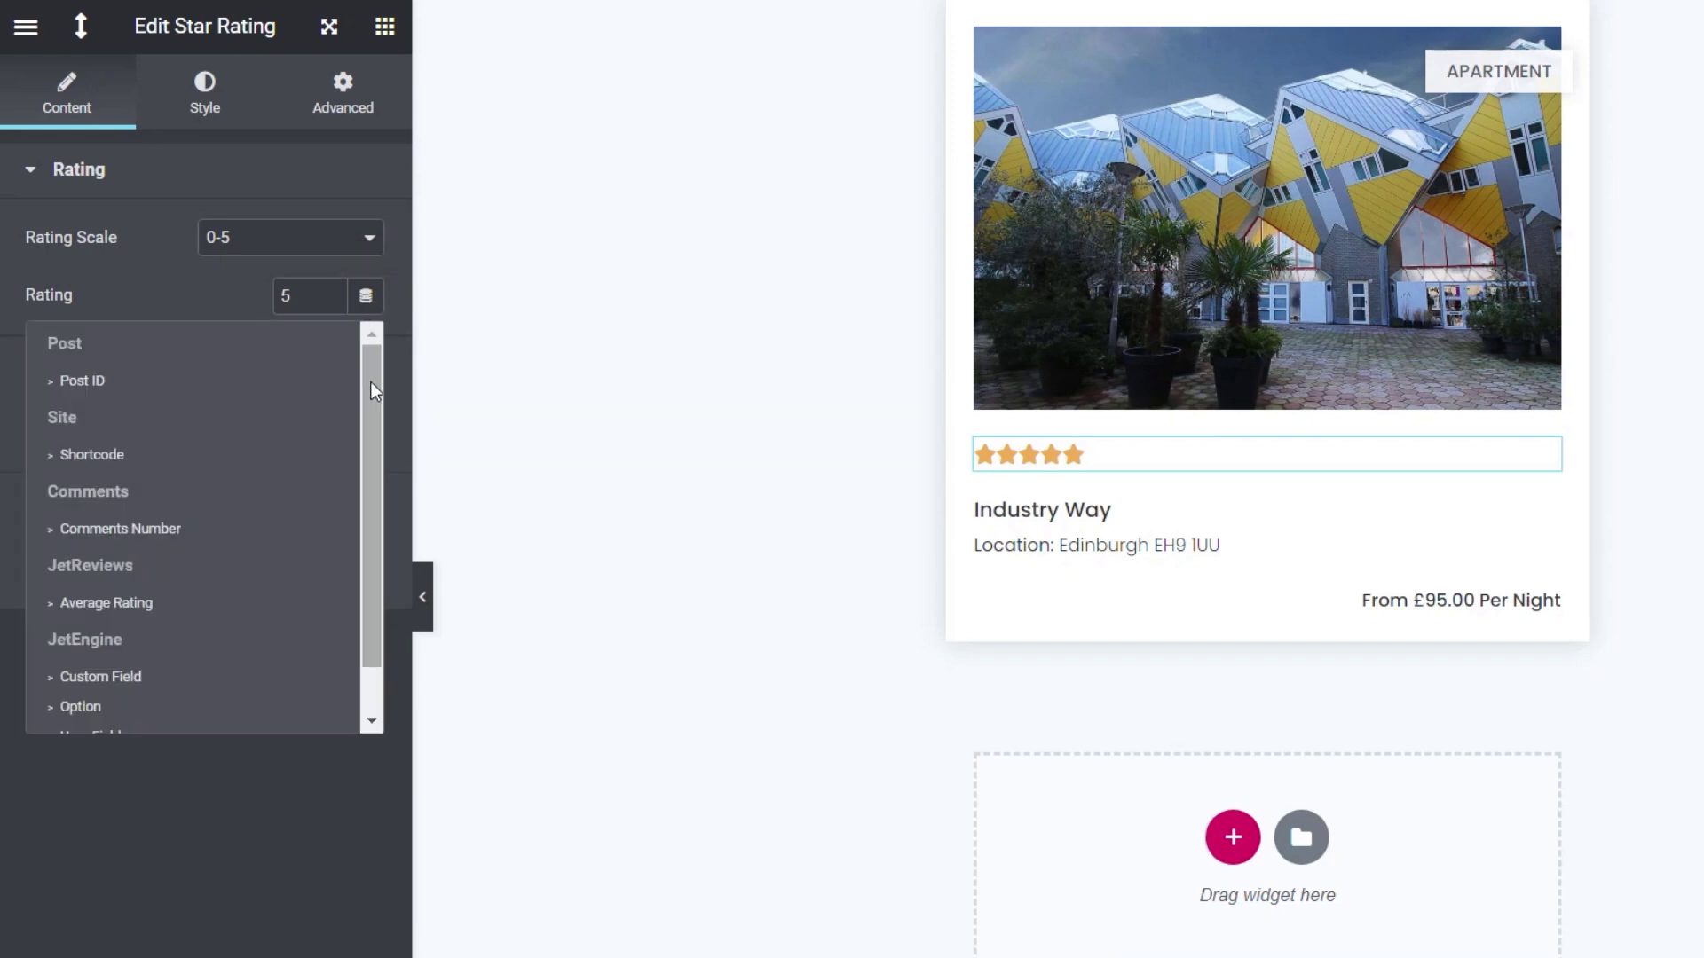
left_click_drag(370, 382, 374, 462)
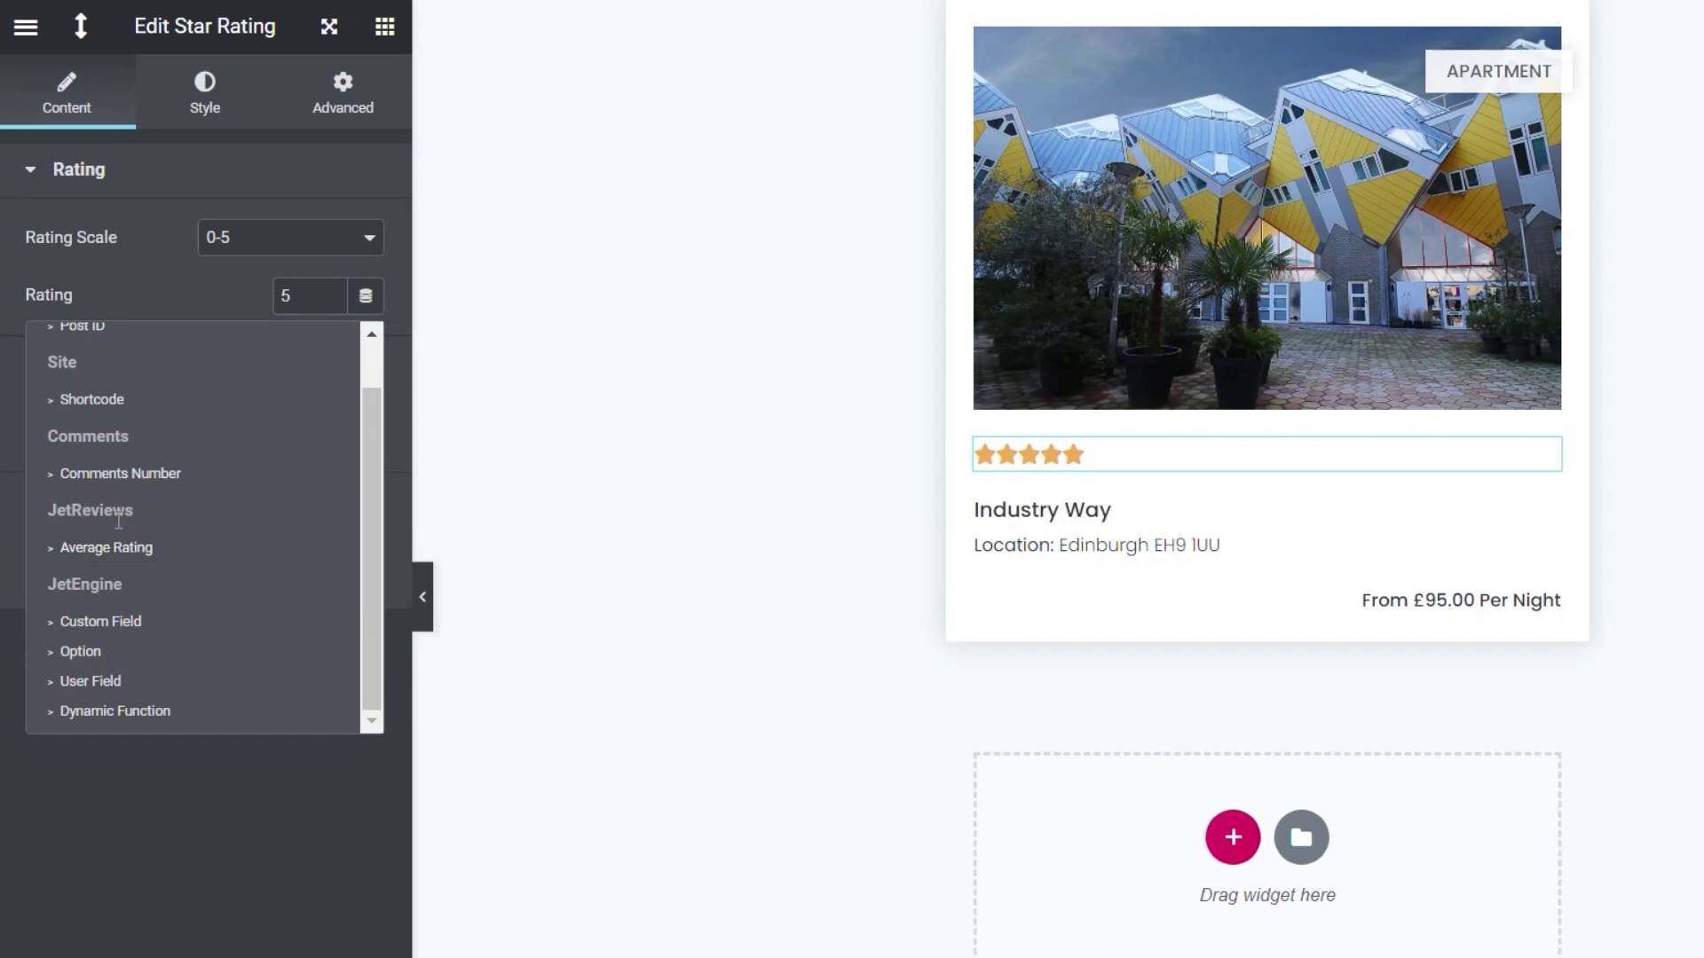
left_click(123, 549)
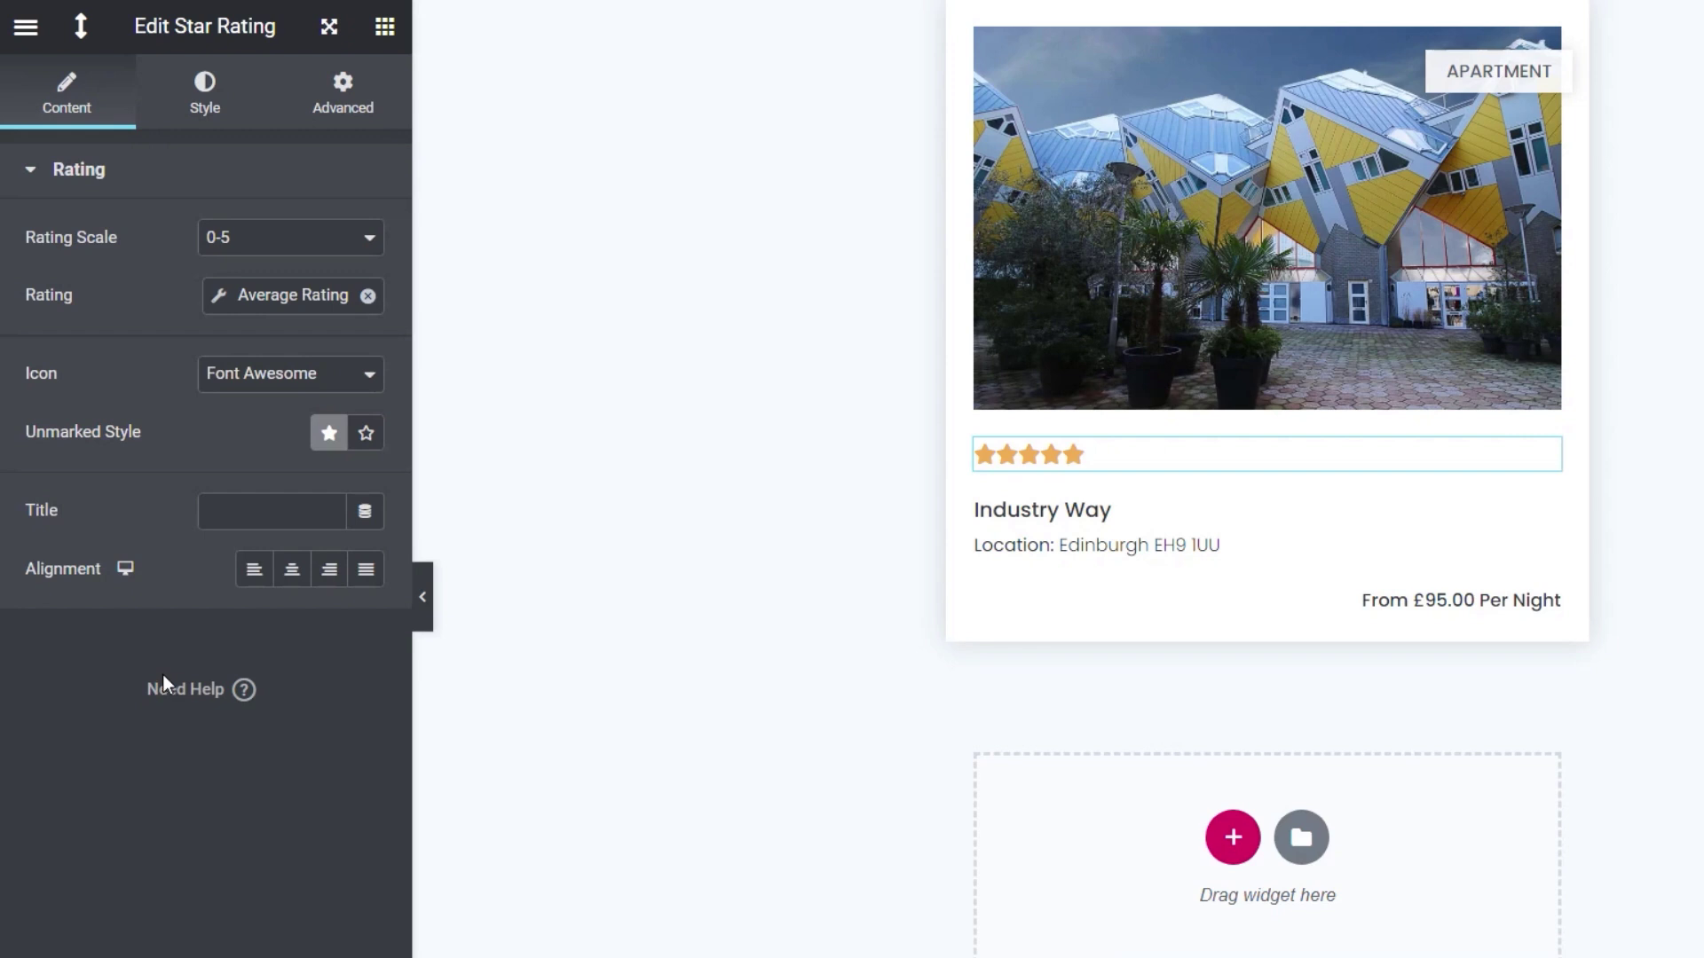
Step: Change the Average Rating type from Percent to Ratio out of 5
left_click(218, 299)
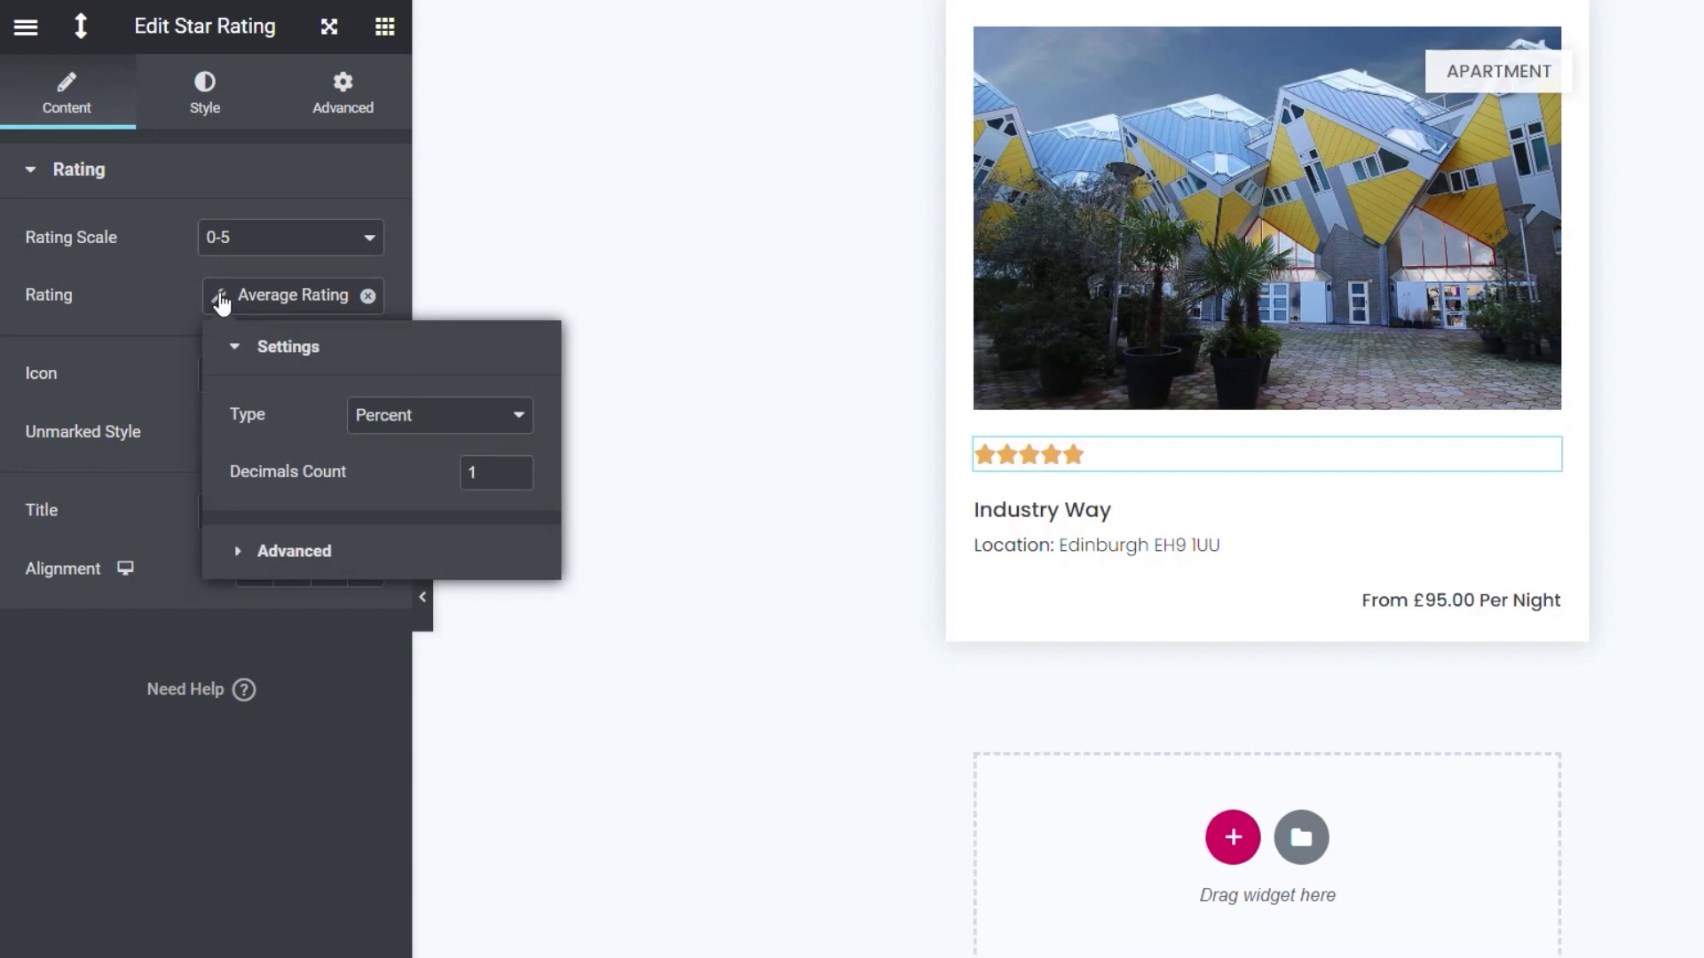
left_click(428, 436)
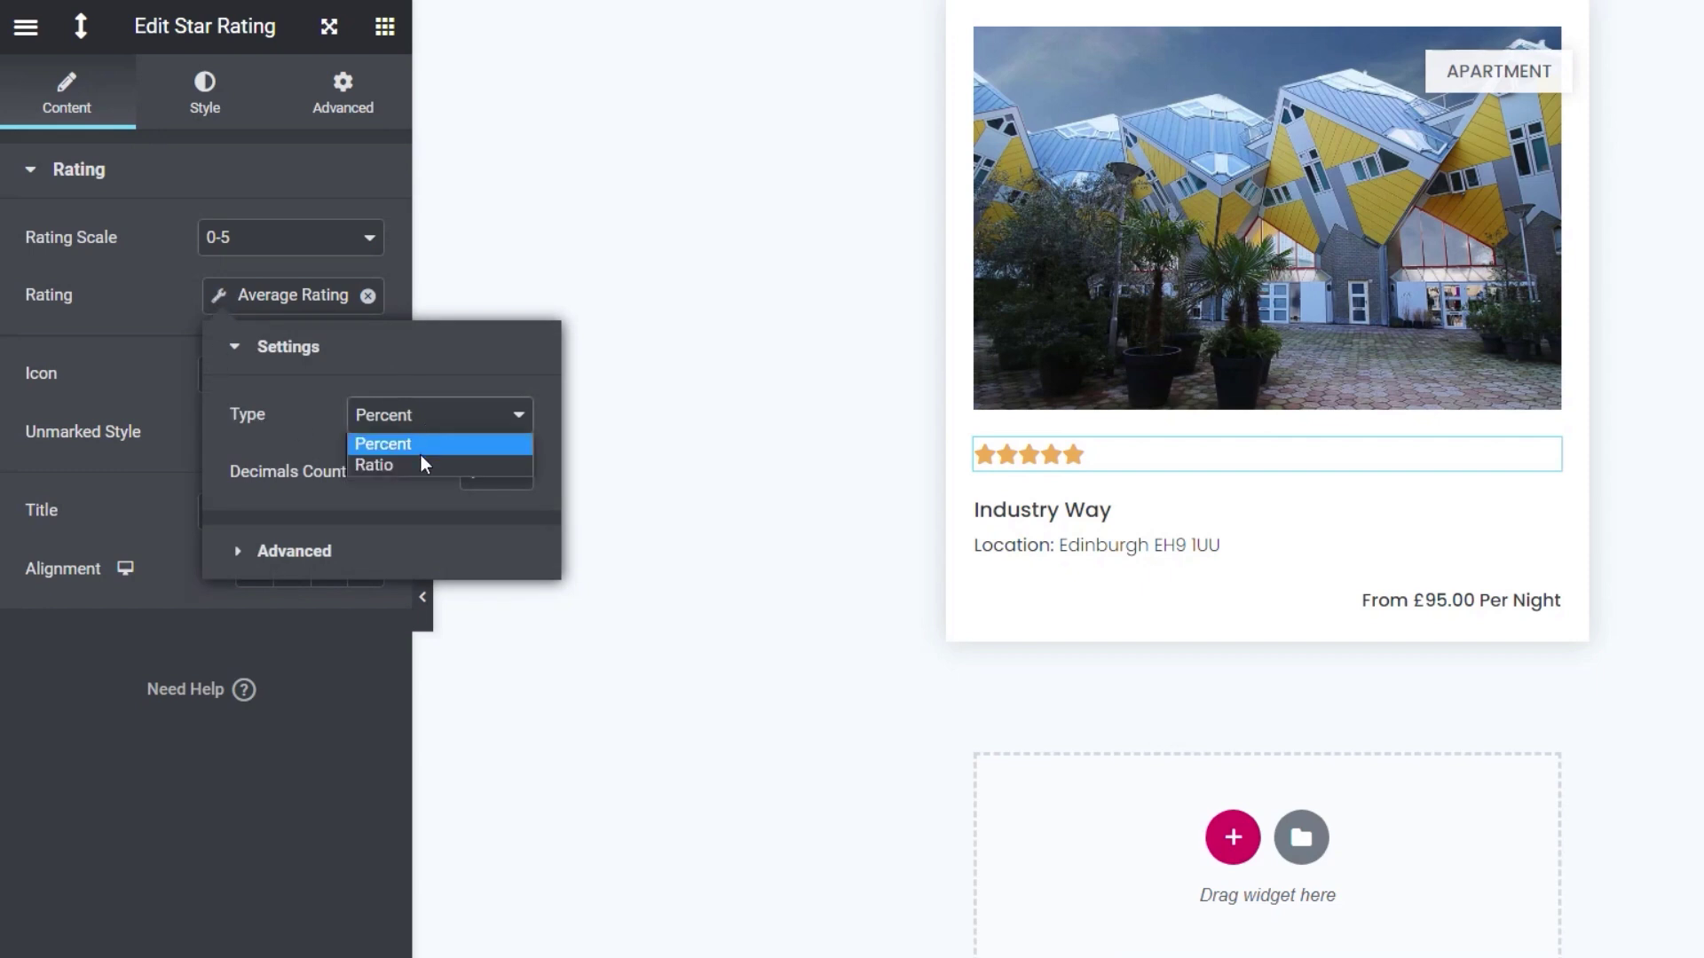
left_click(420, 466)
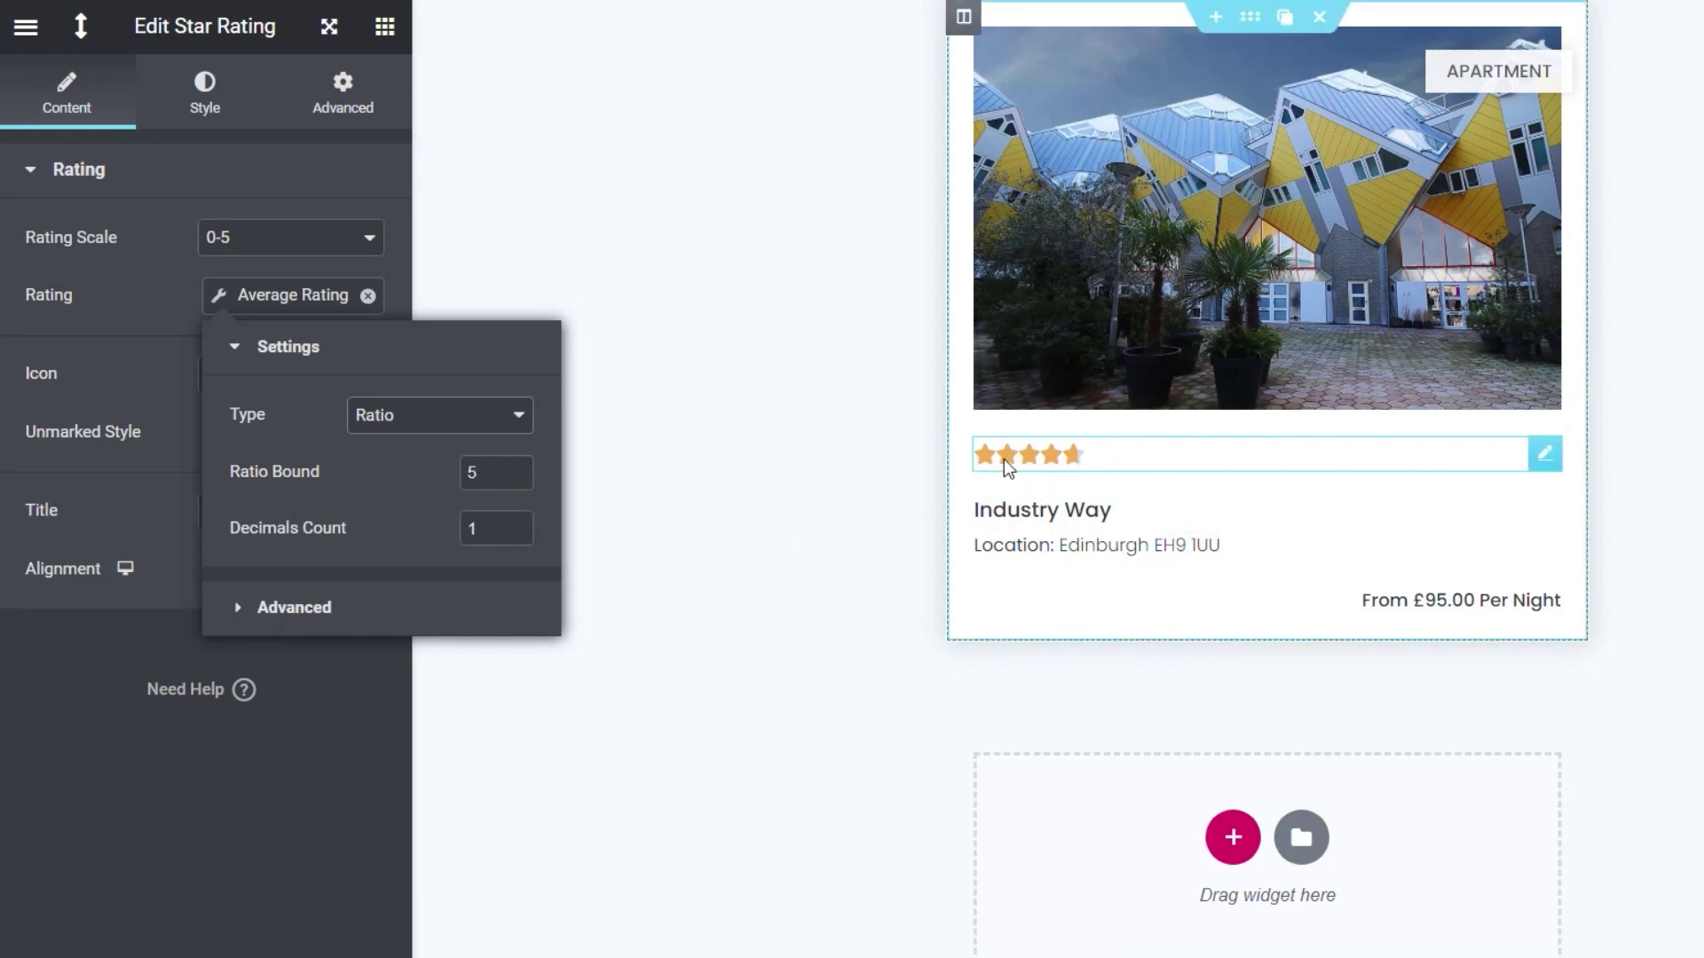
mouse_move(1078, 463)
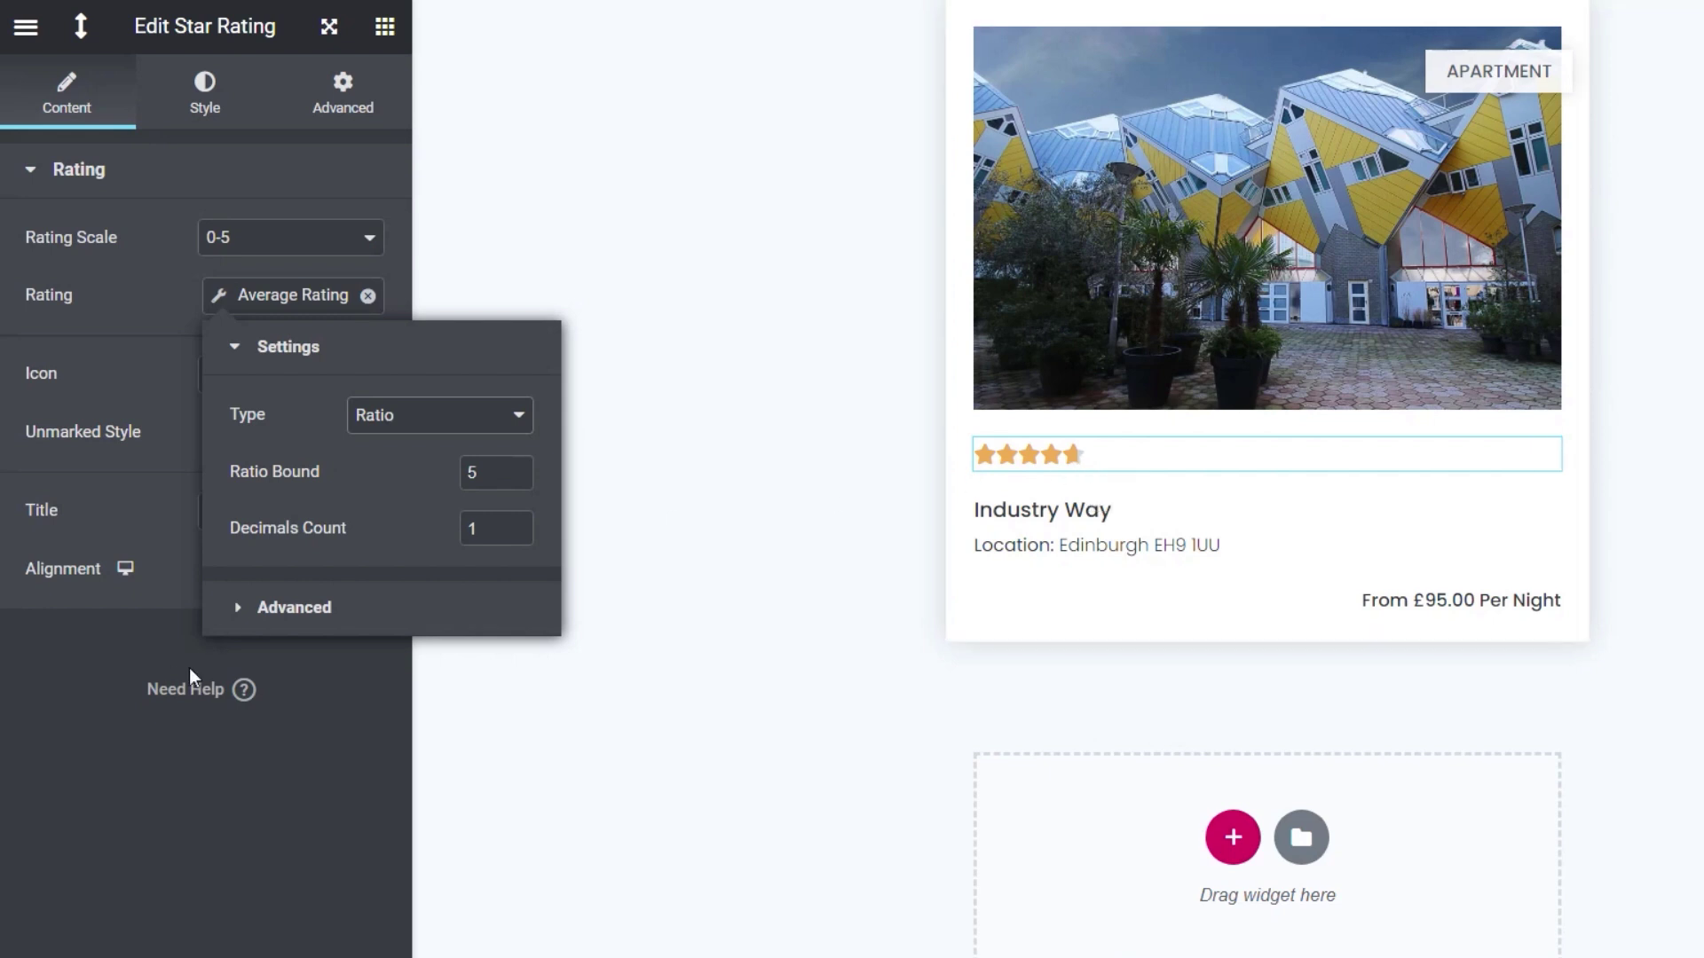
left_click(225, 778)
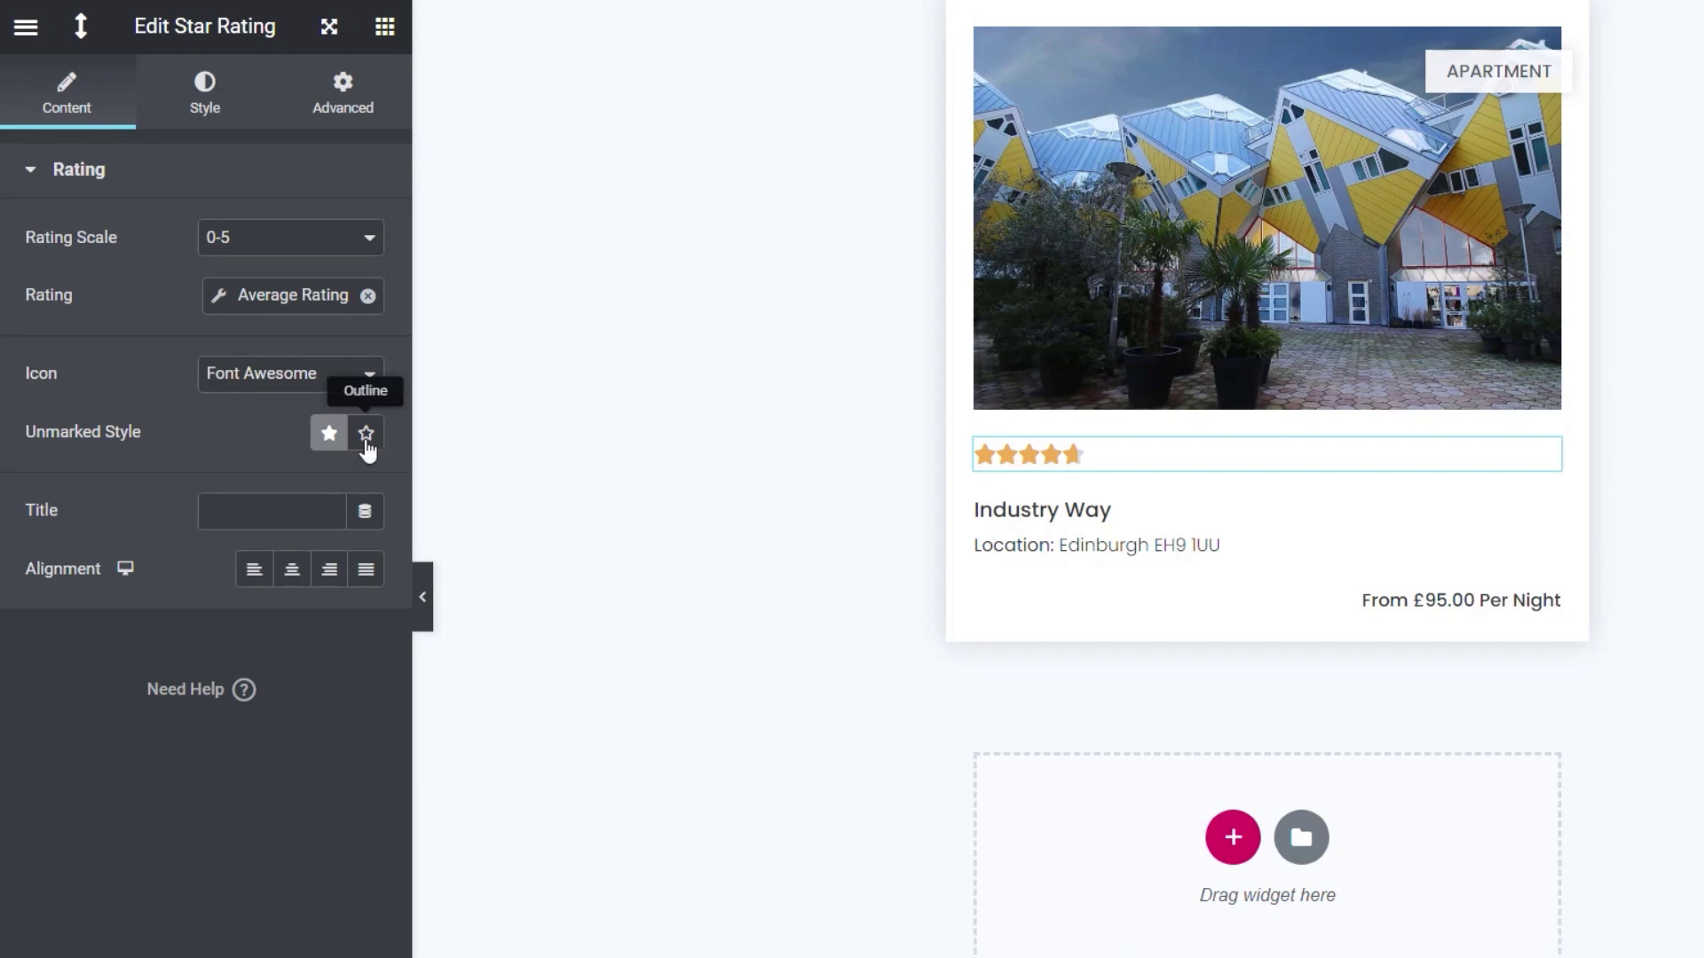
Step: Refresh the Properties archive and check Industry Way shows about 4.7 stars
left_click(199, 96)
left_click(55, 92)
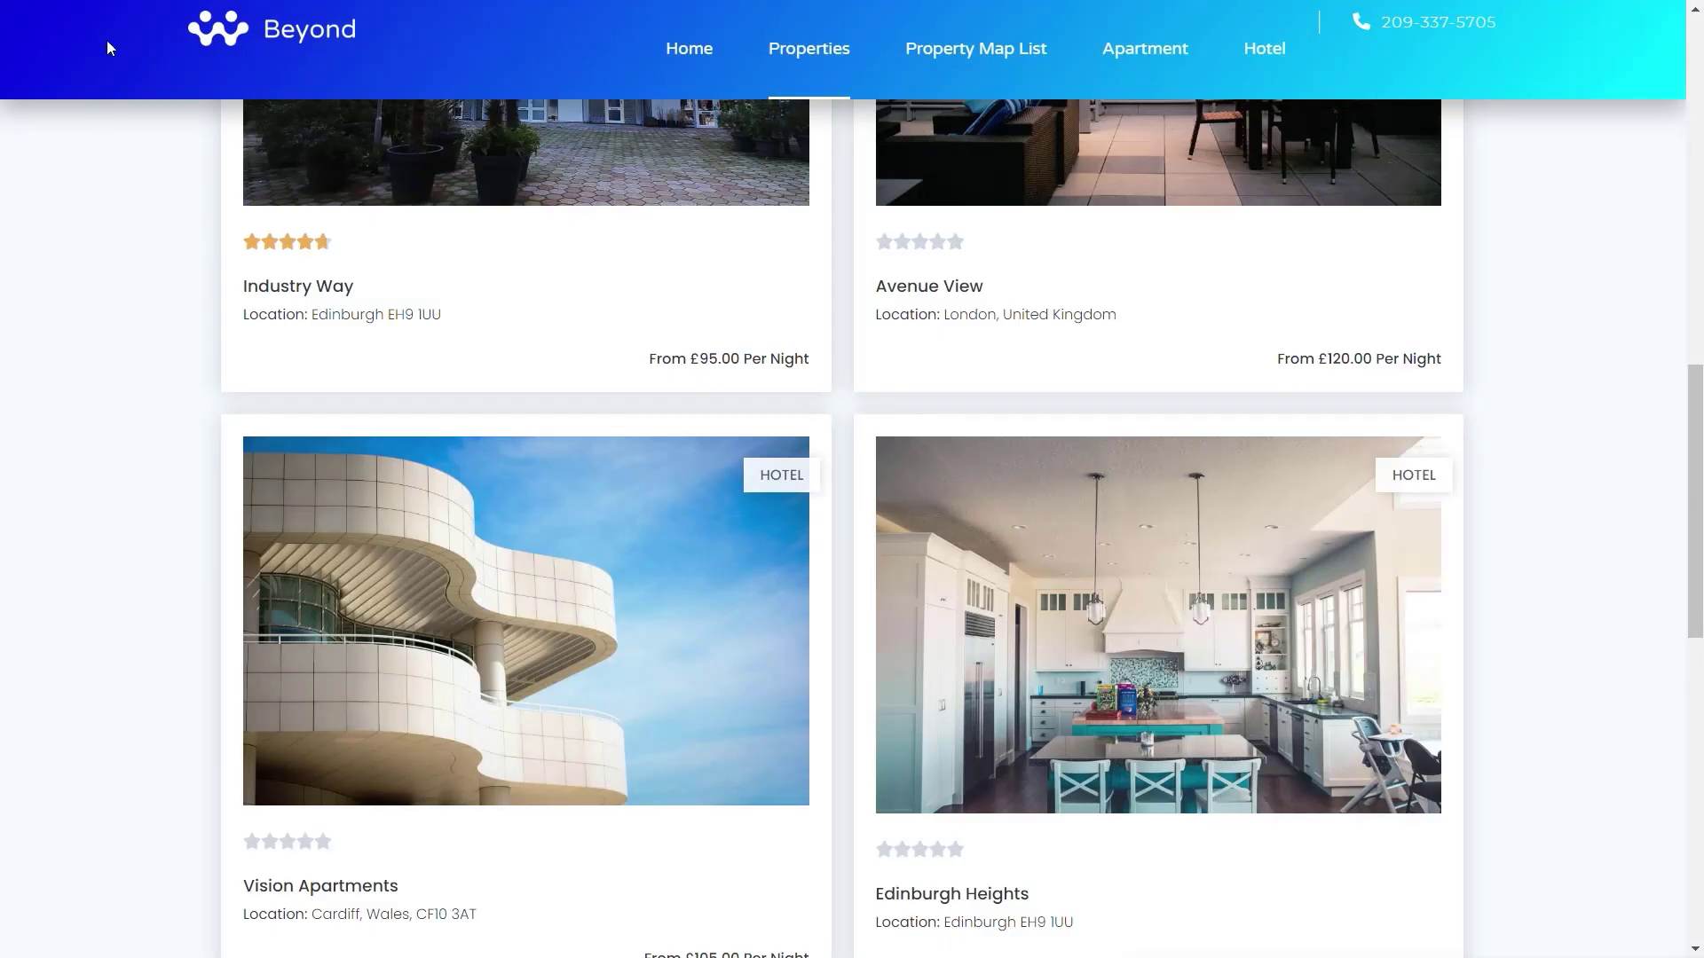
key("F5")
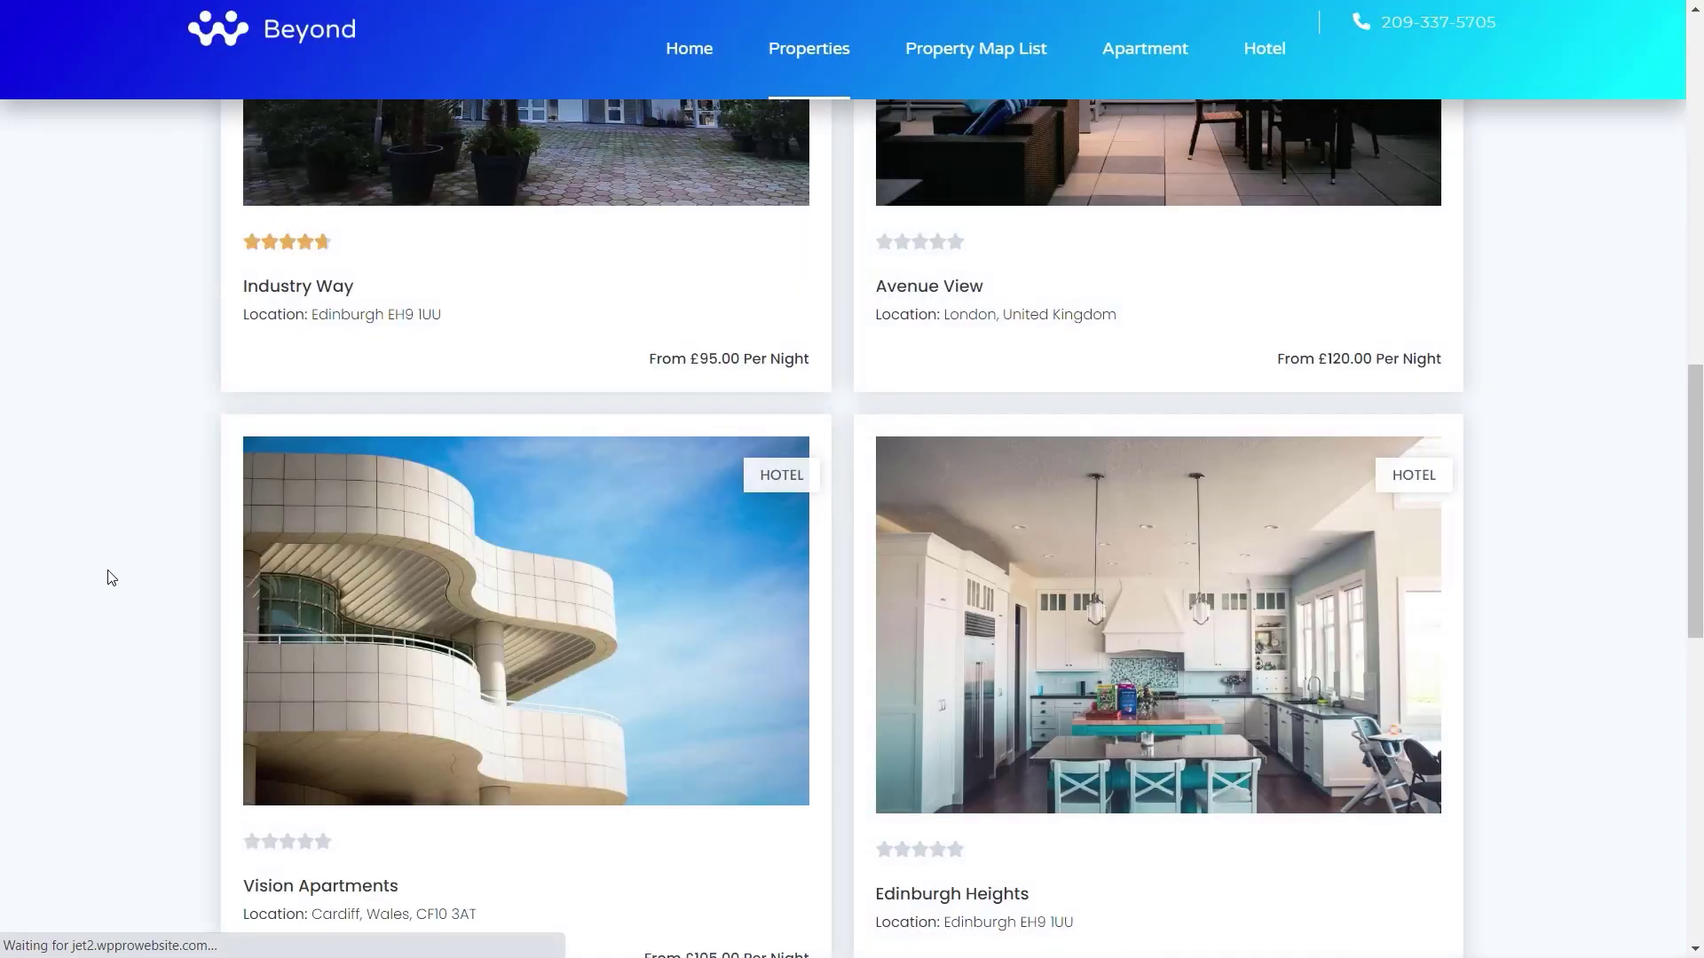
scroll(107, 582, "up", 5)
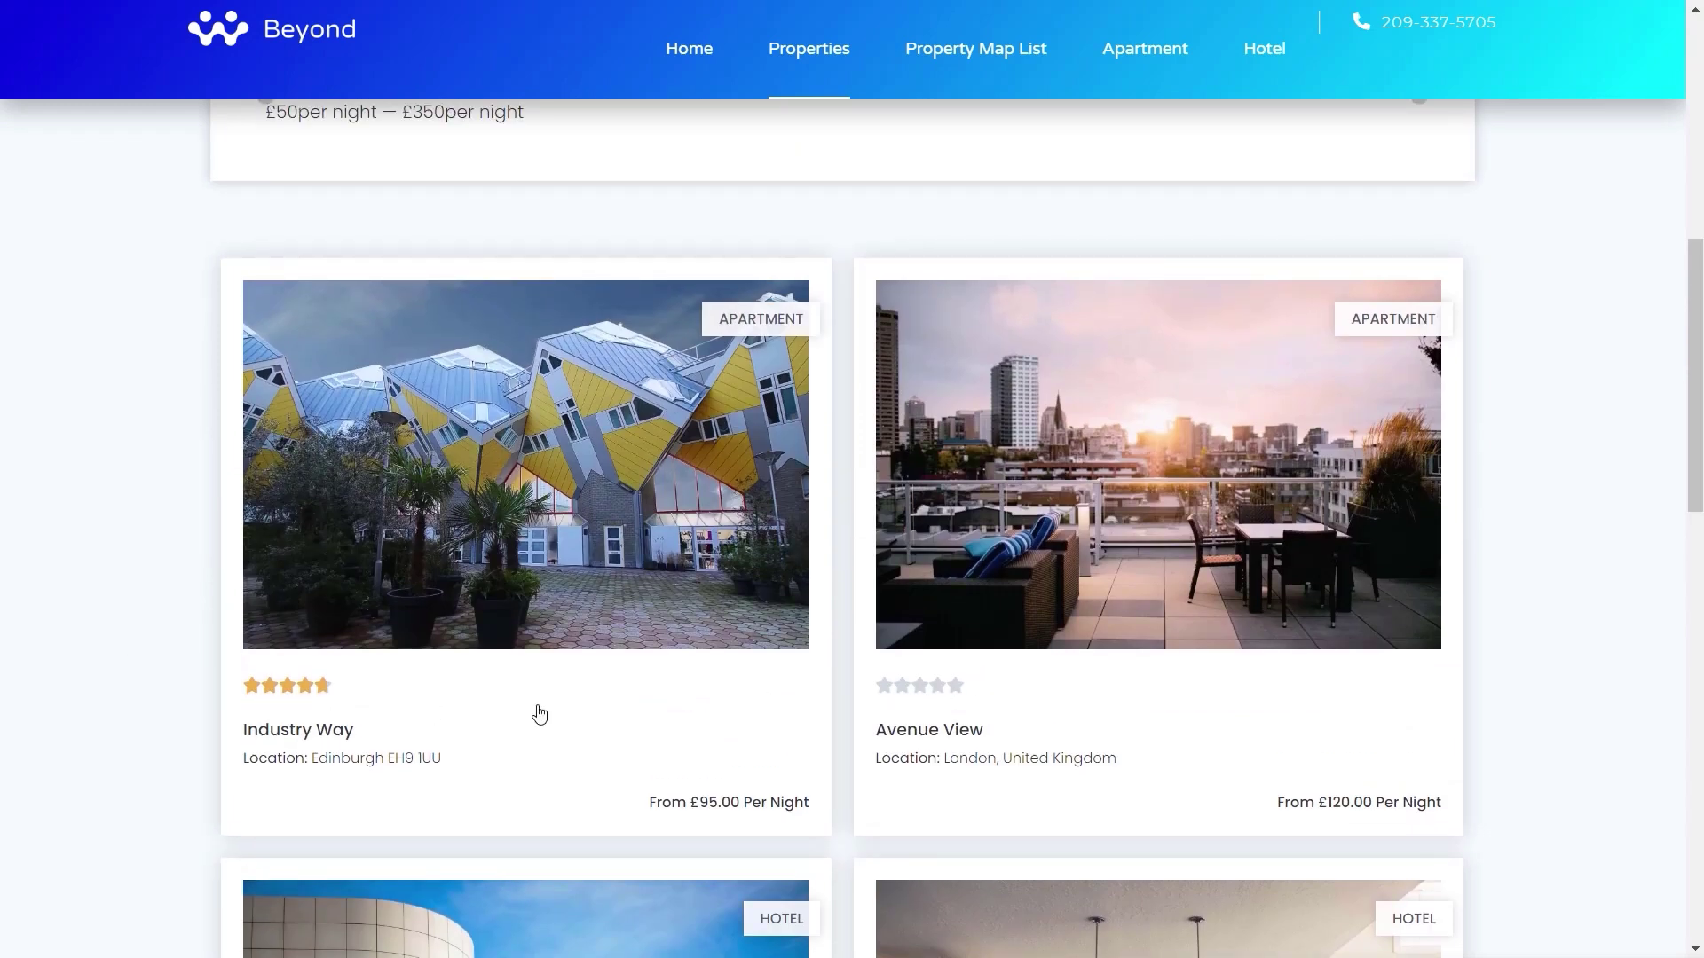
scroll(452, 730, "down", 9)
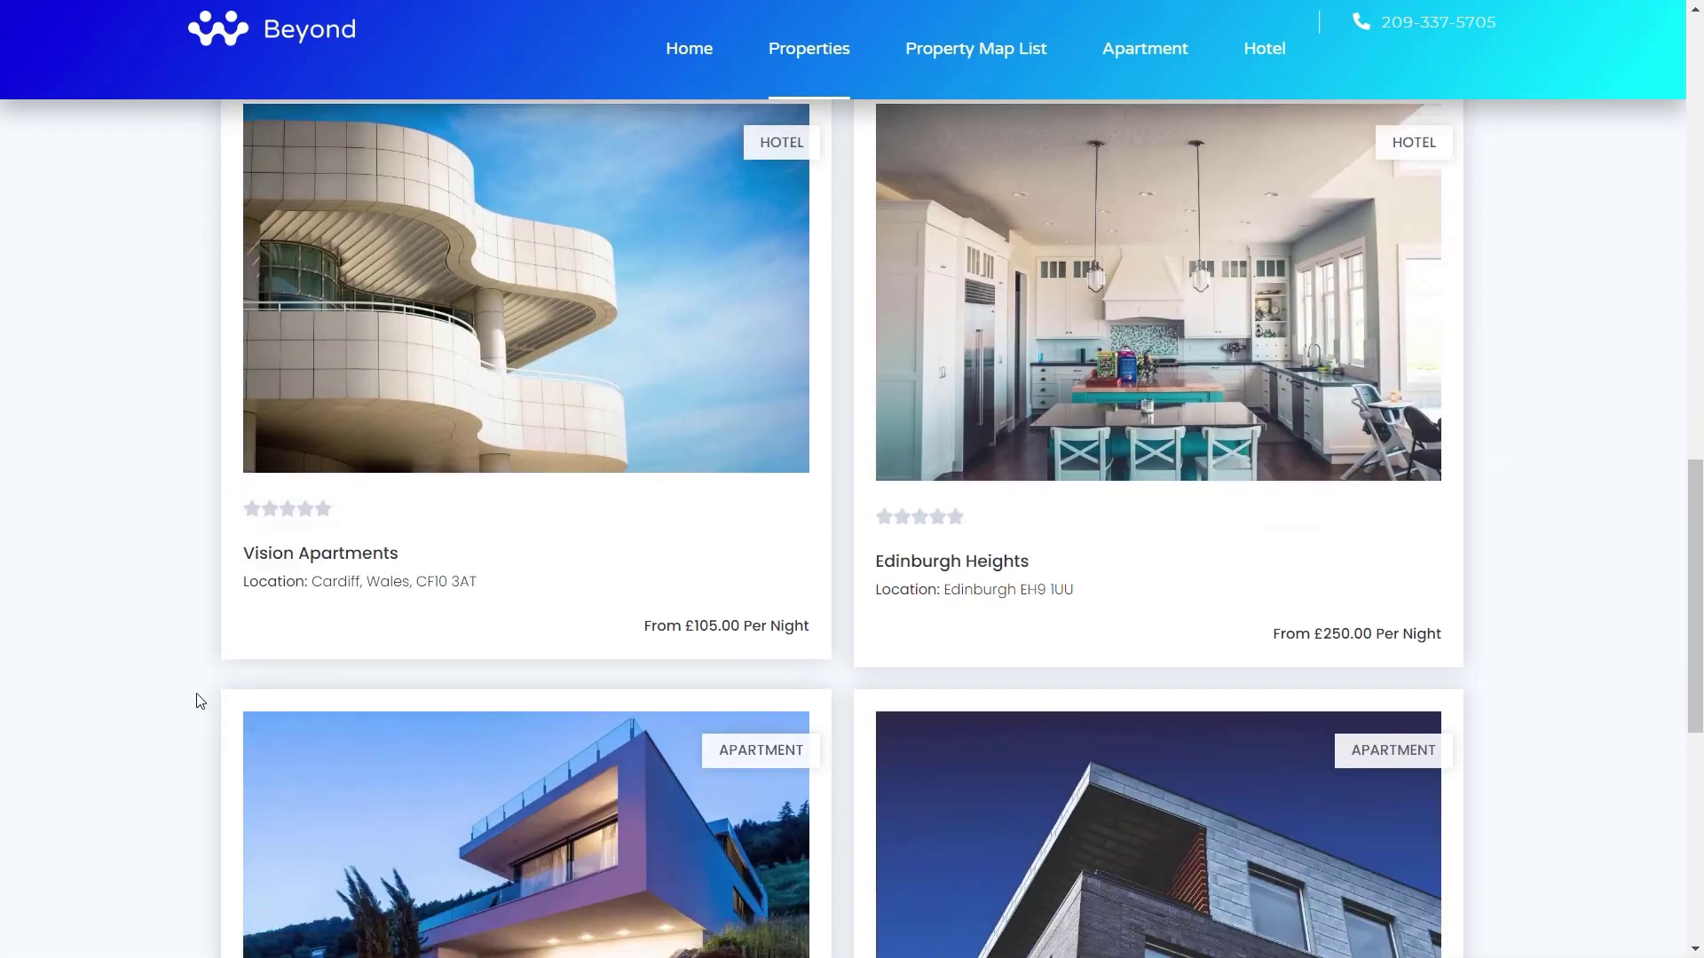
scroll(199, 700, "up", 4)
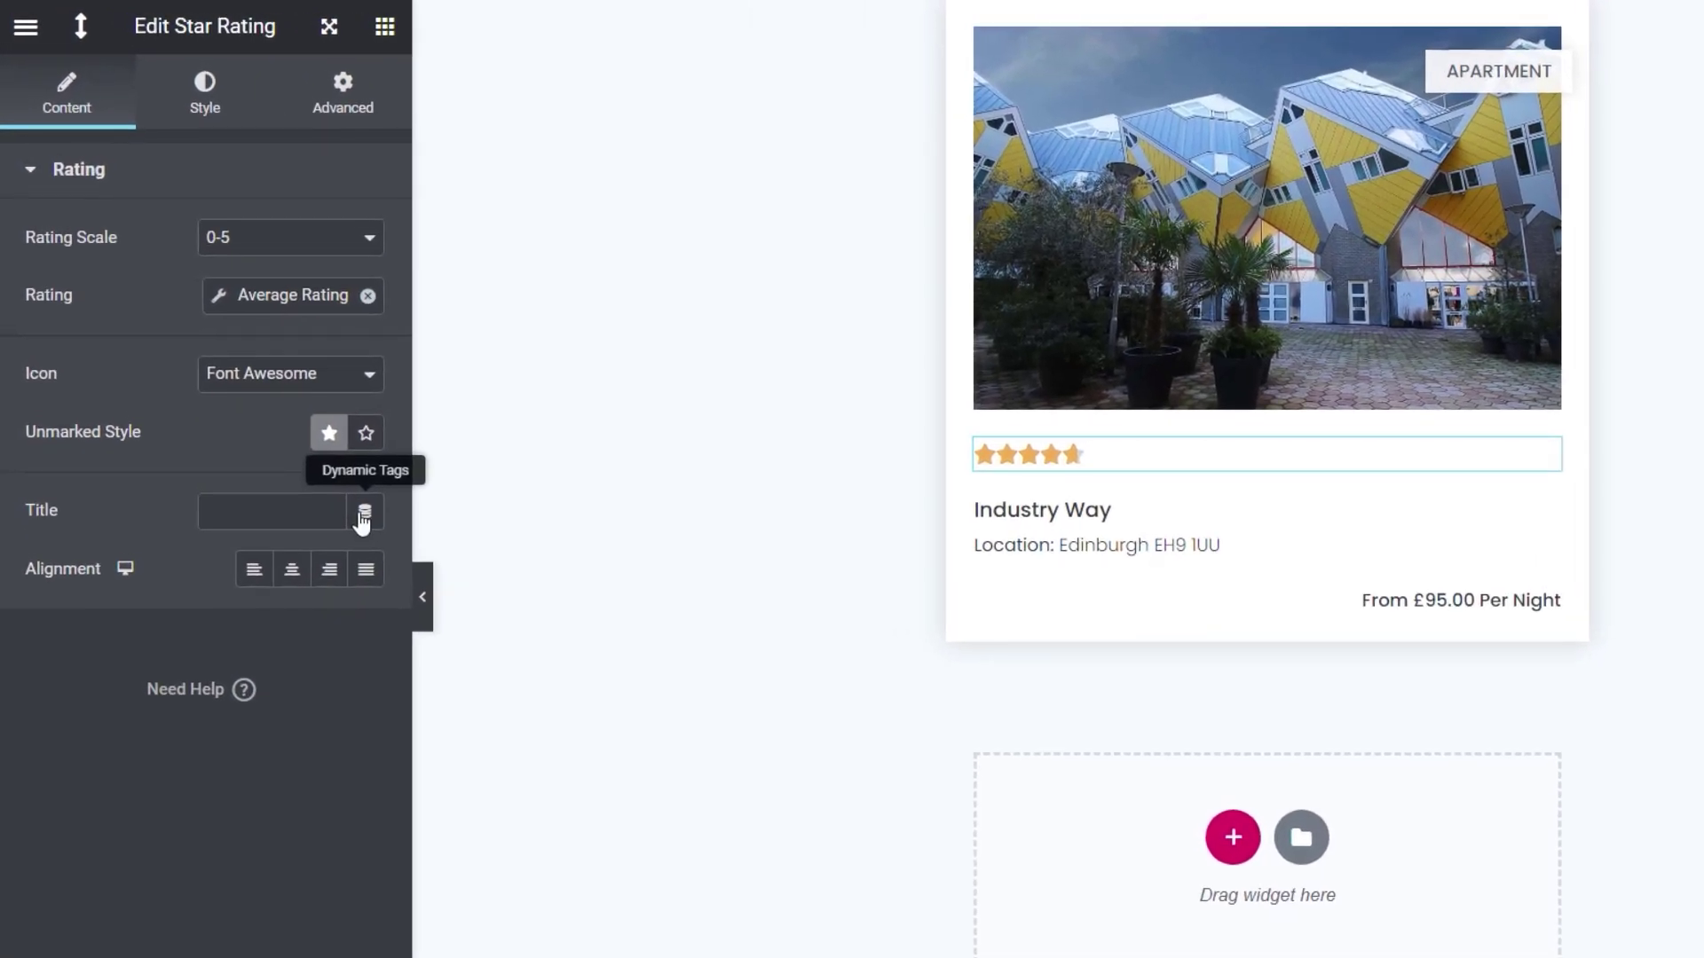
Step: Set the title's dynamic tag to JetReviews Reviews Info with type Reviews Count
left_click(362, 517)
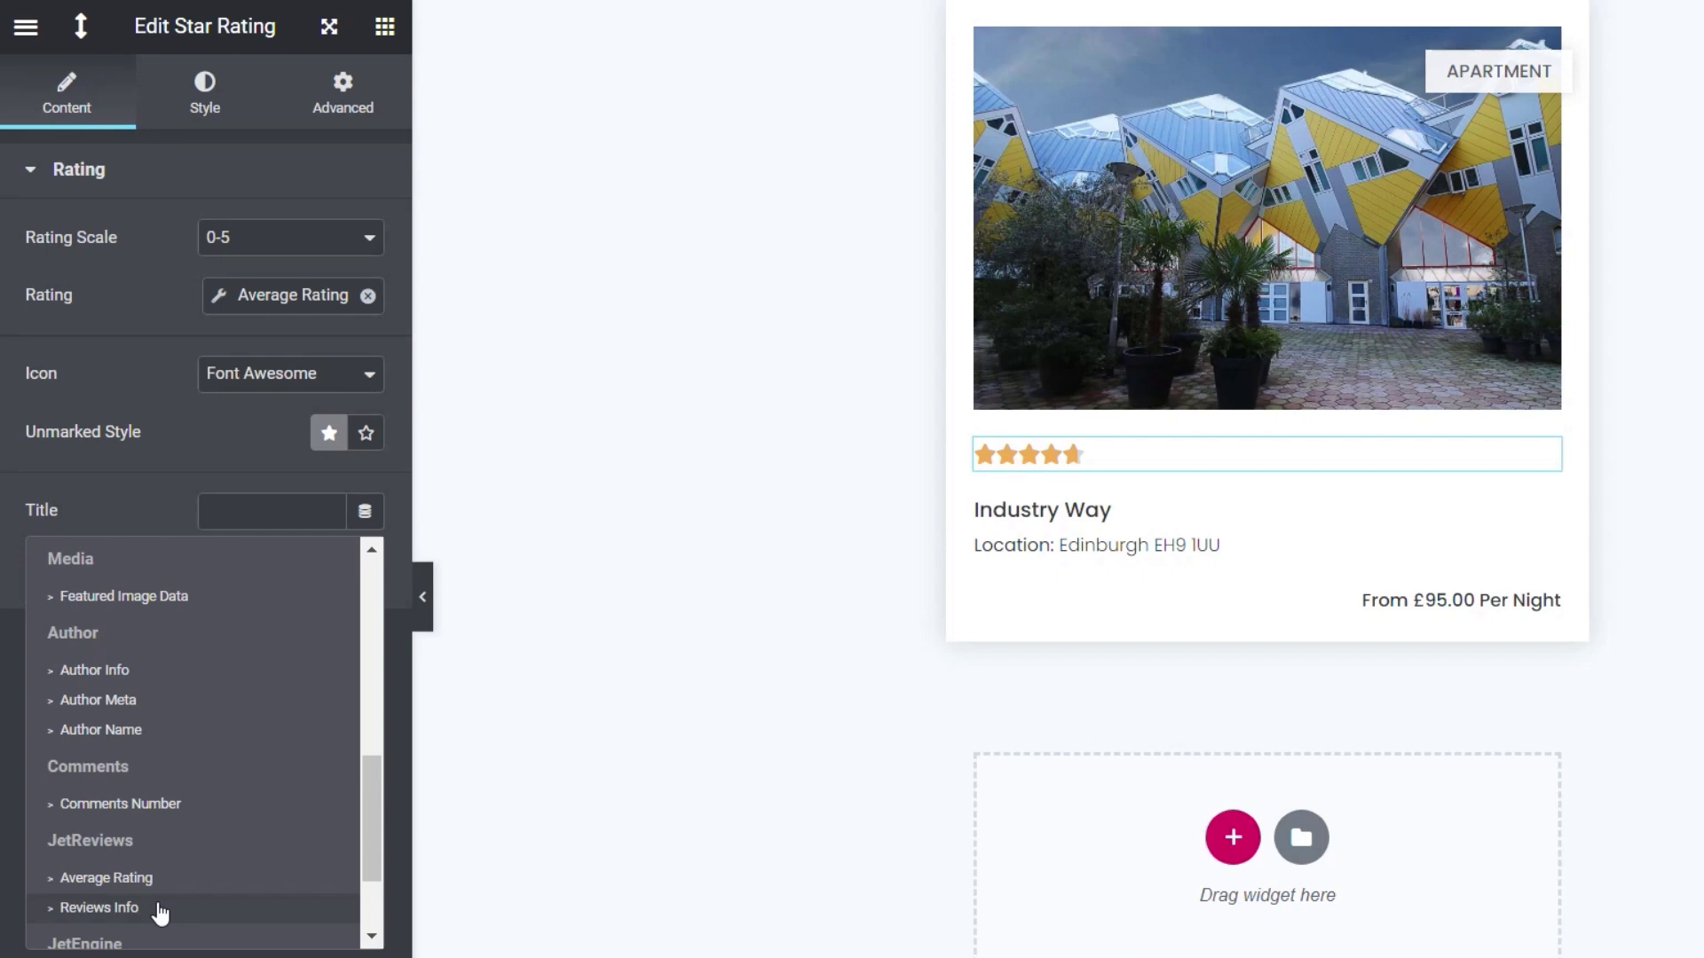
left_click(99, 906)
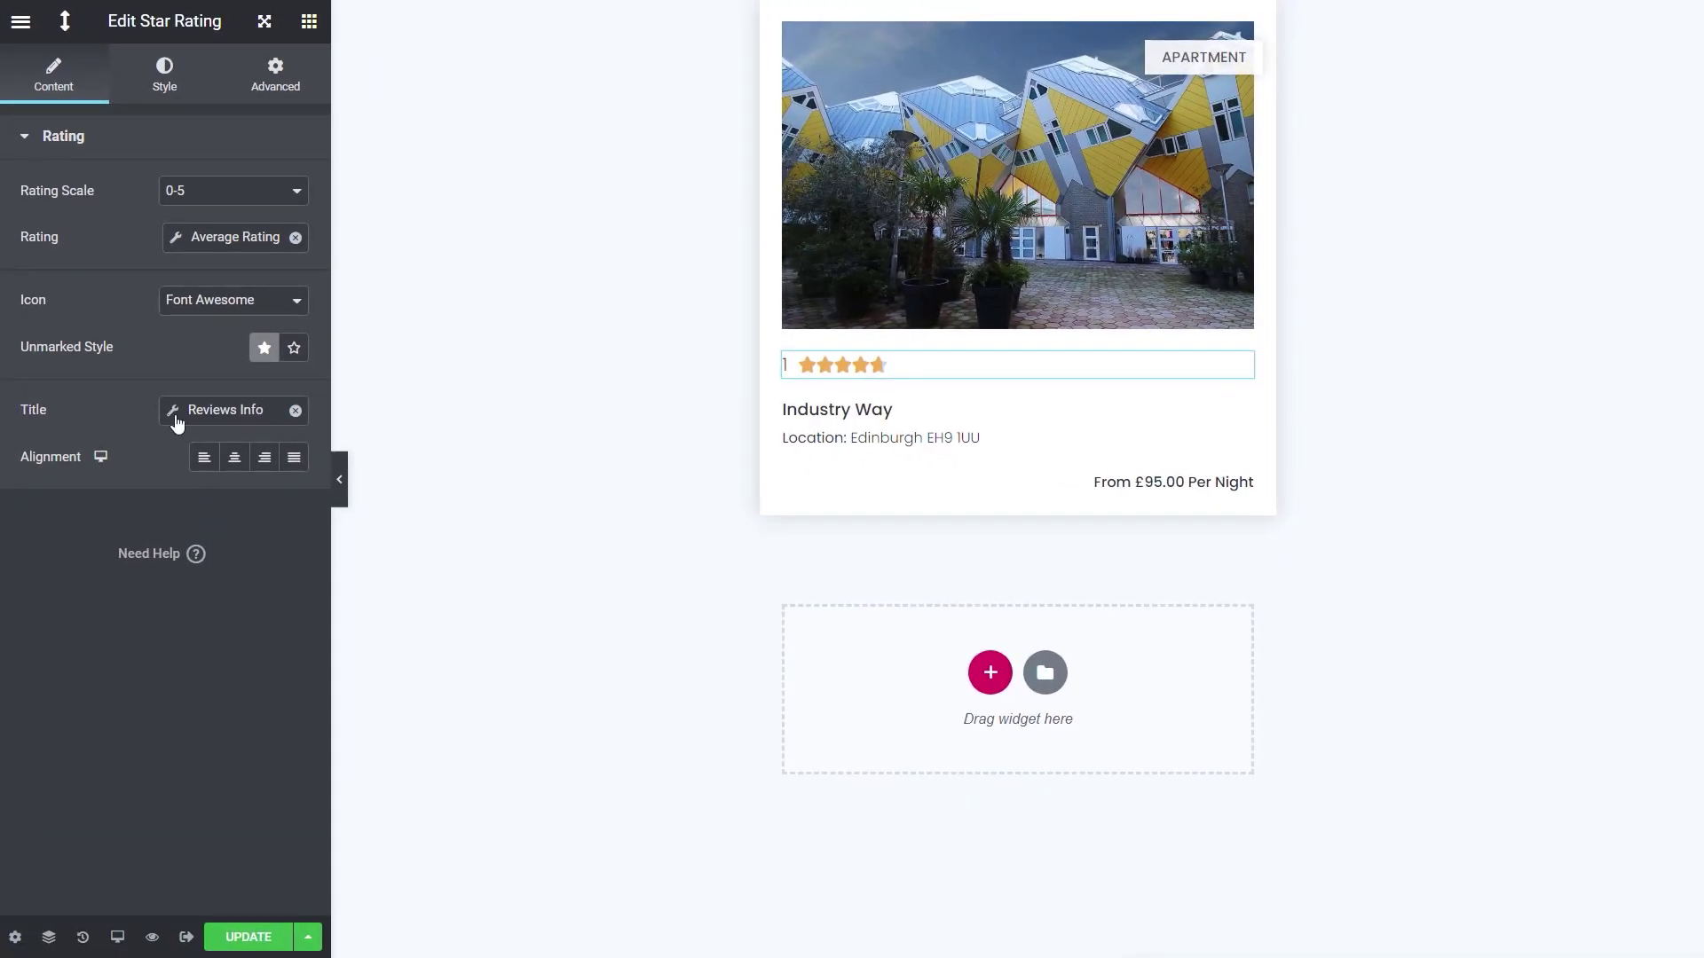
left_click(176, 421)
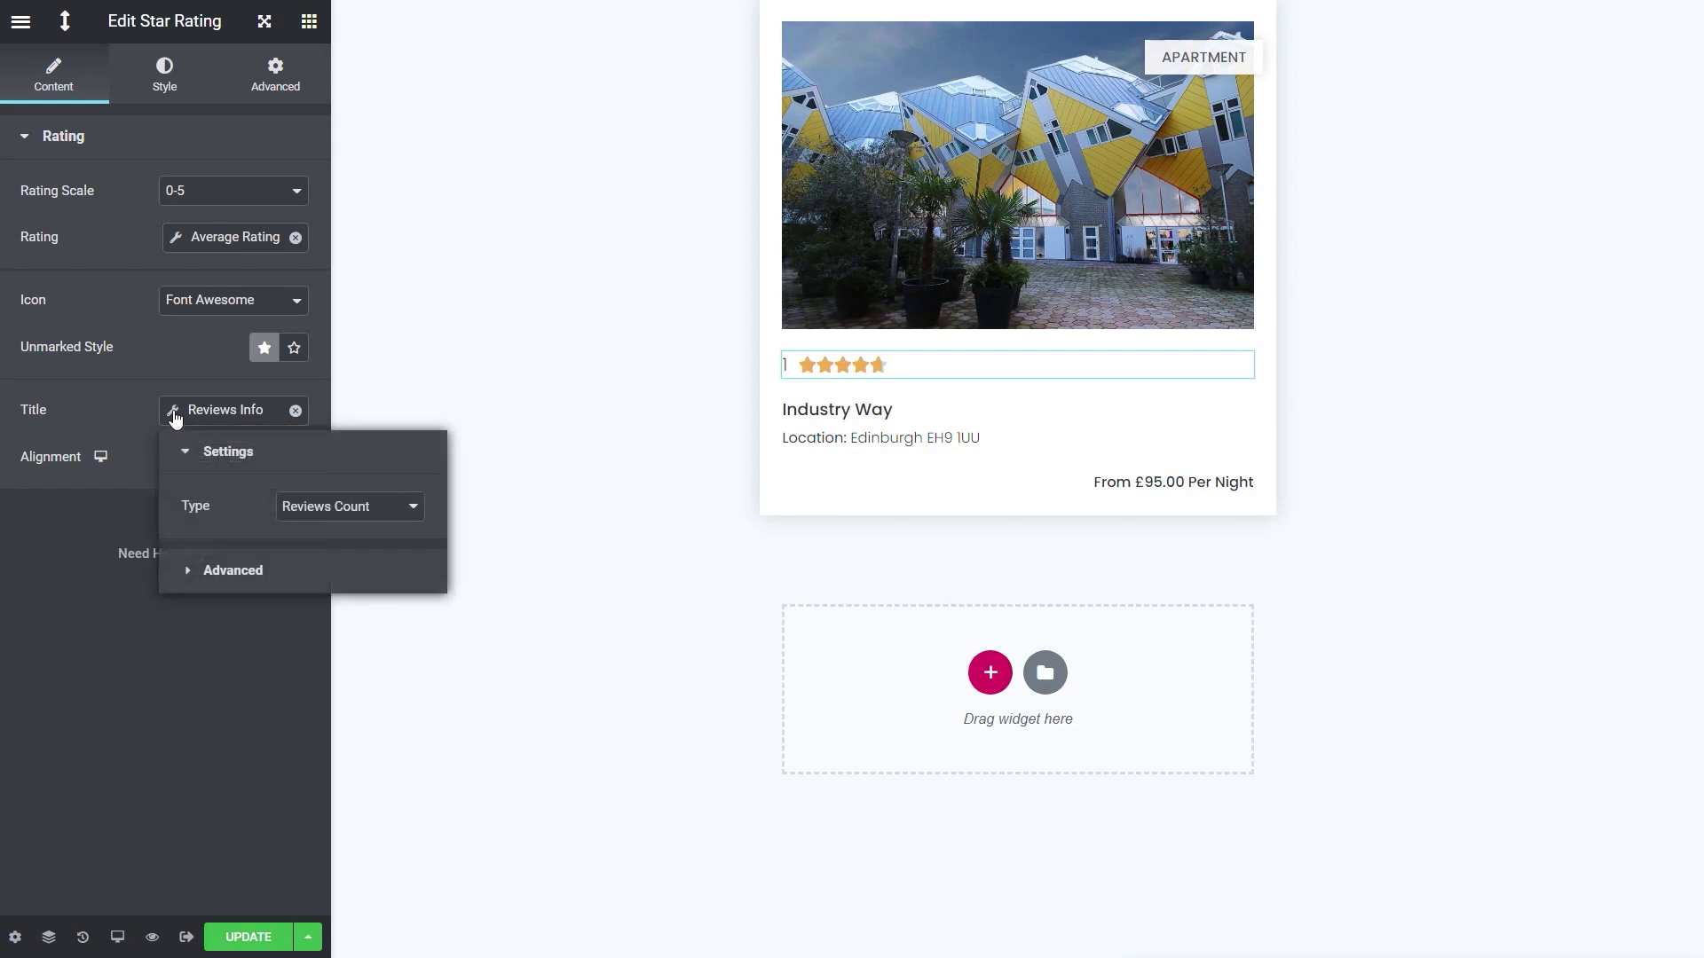
left_click(355, 515)
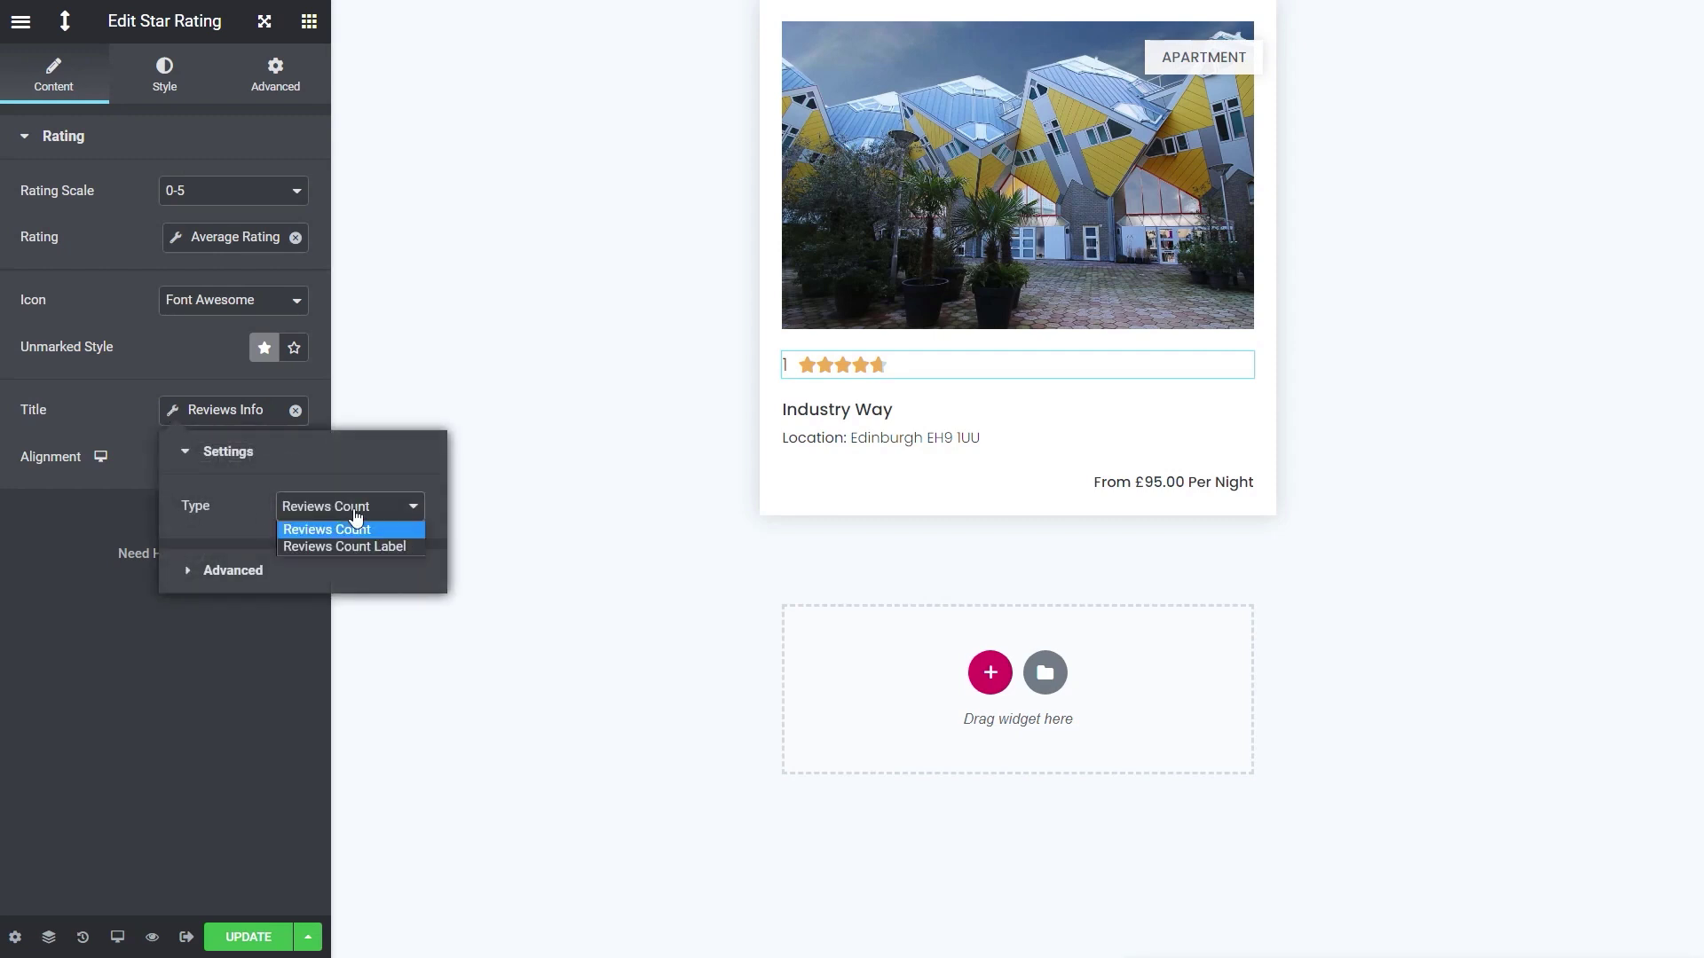
left_click(358, 548)
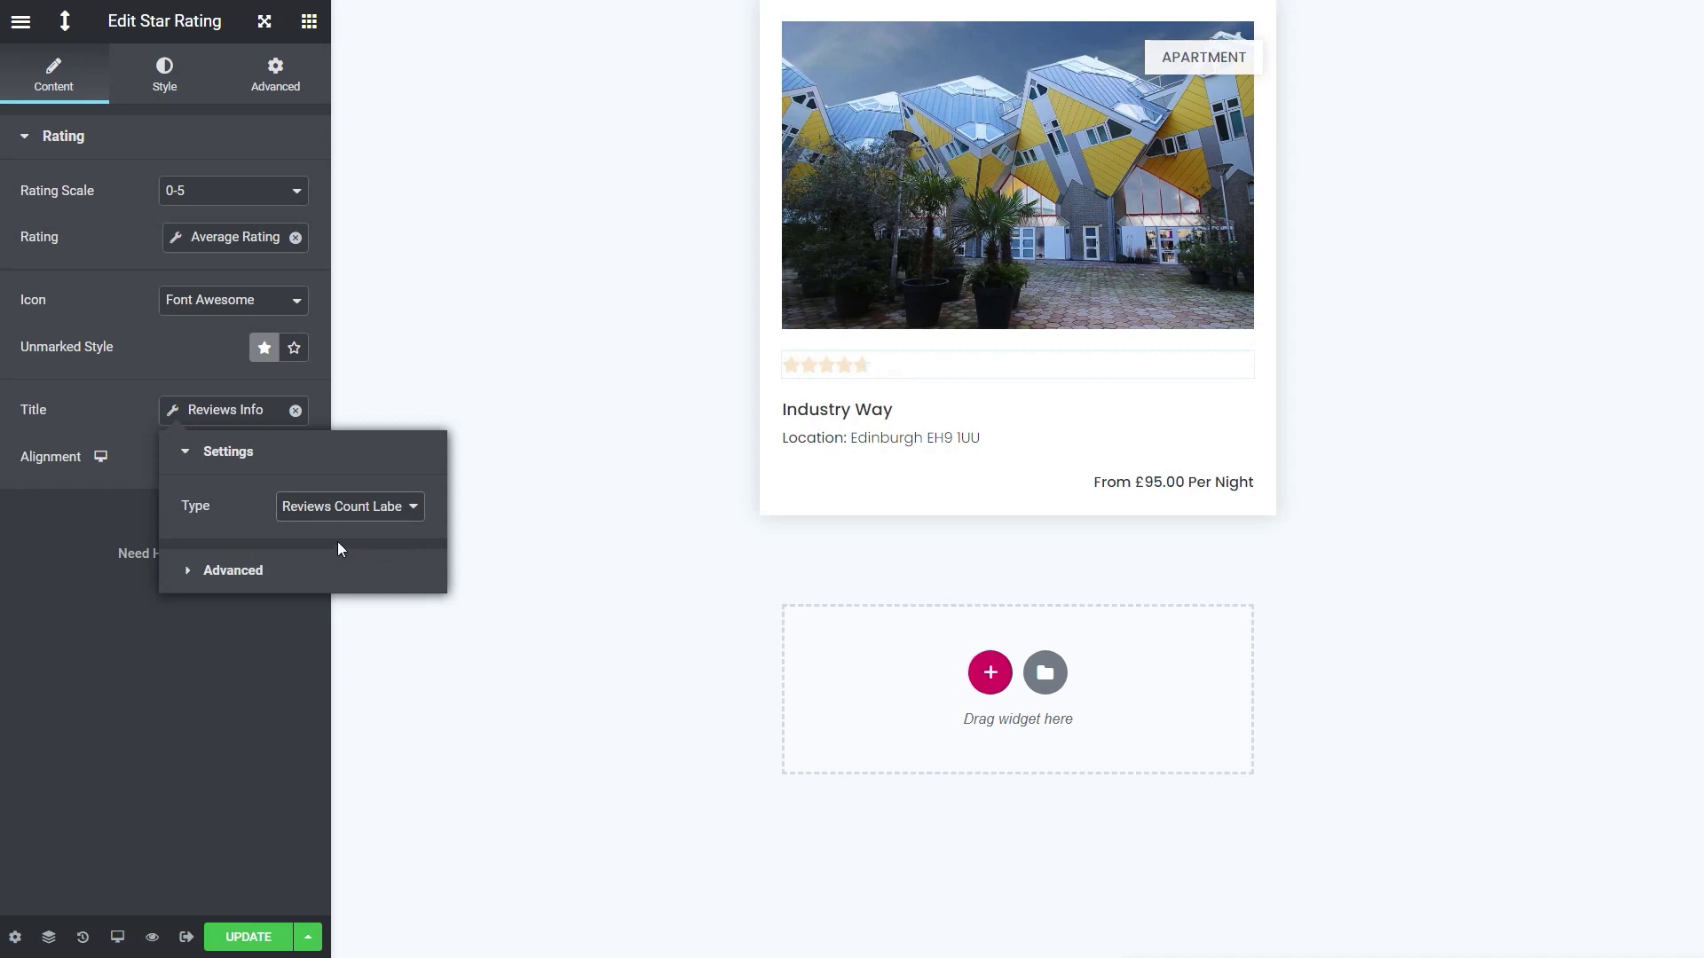
left_click(321, 506)
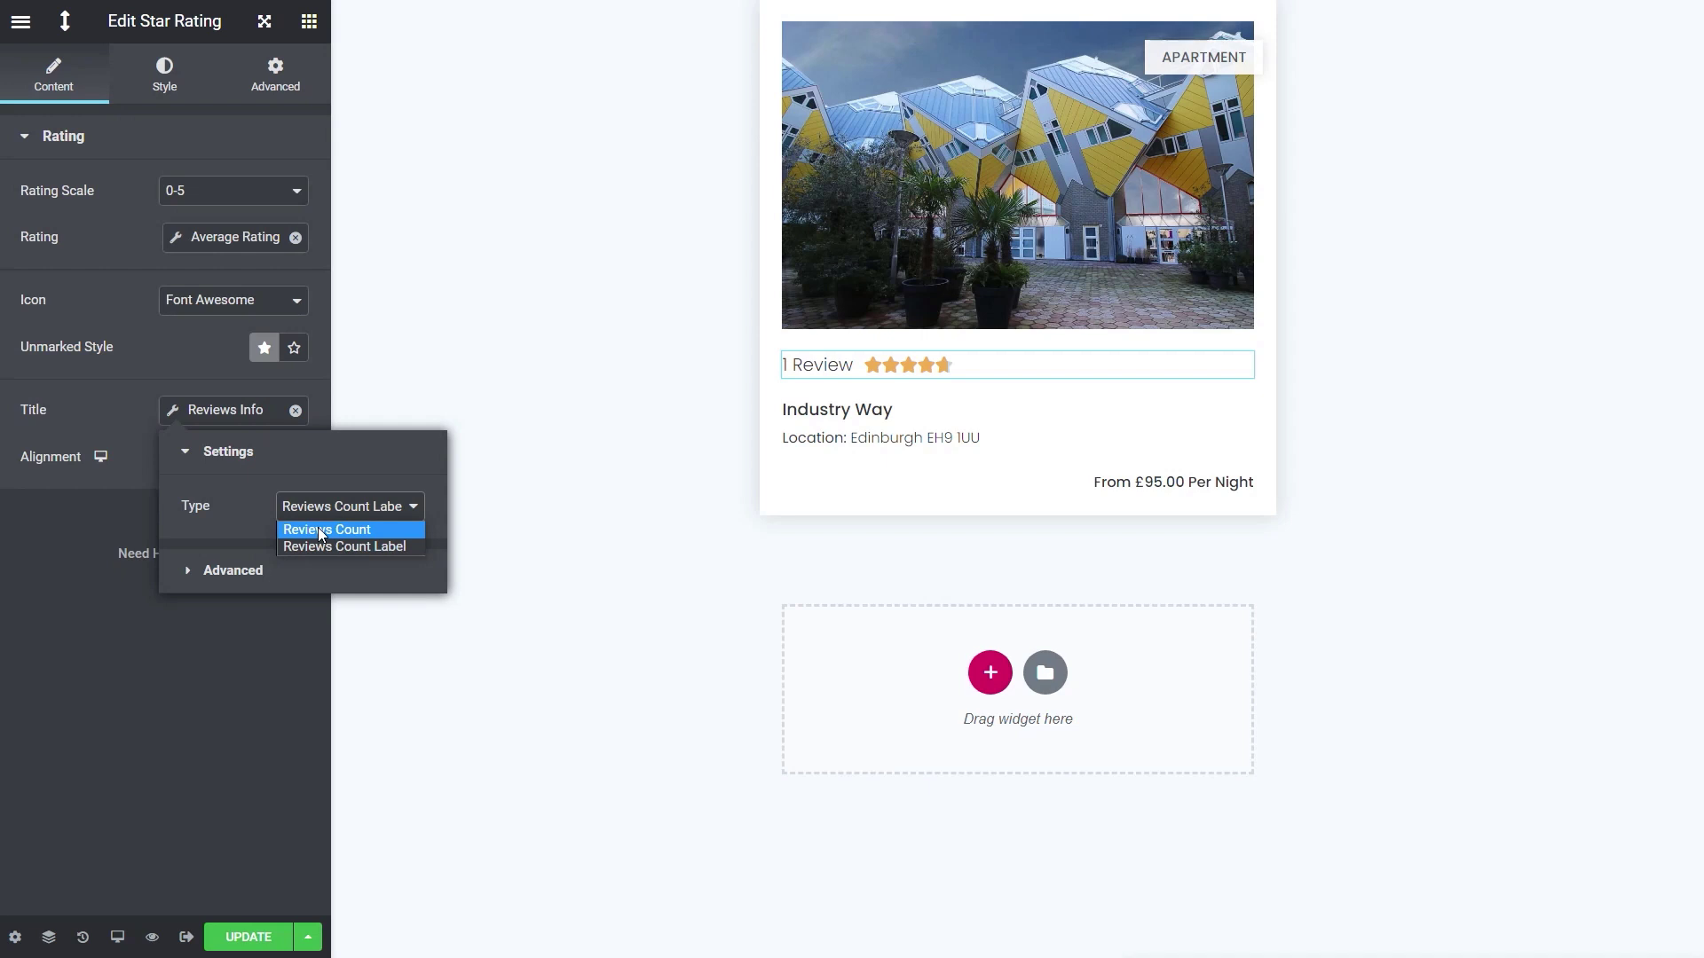
left_click(317, 528)
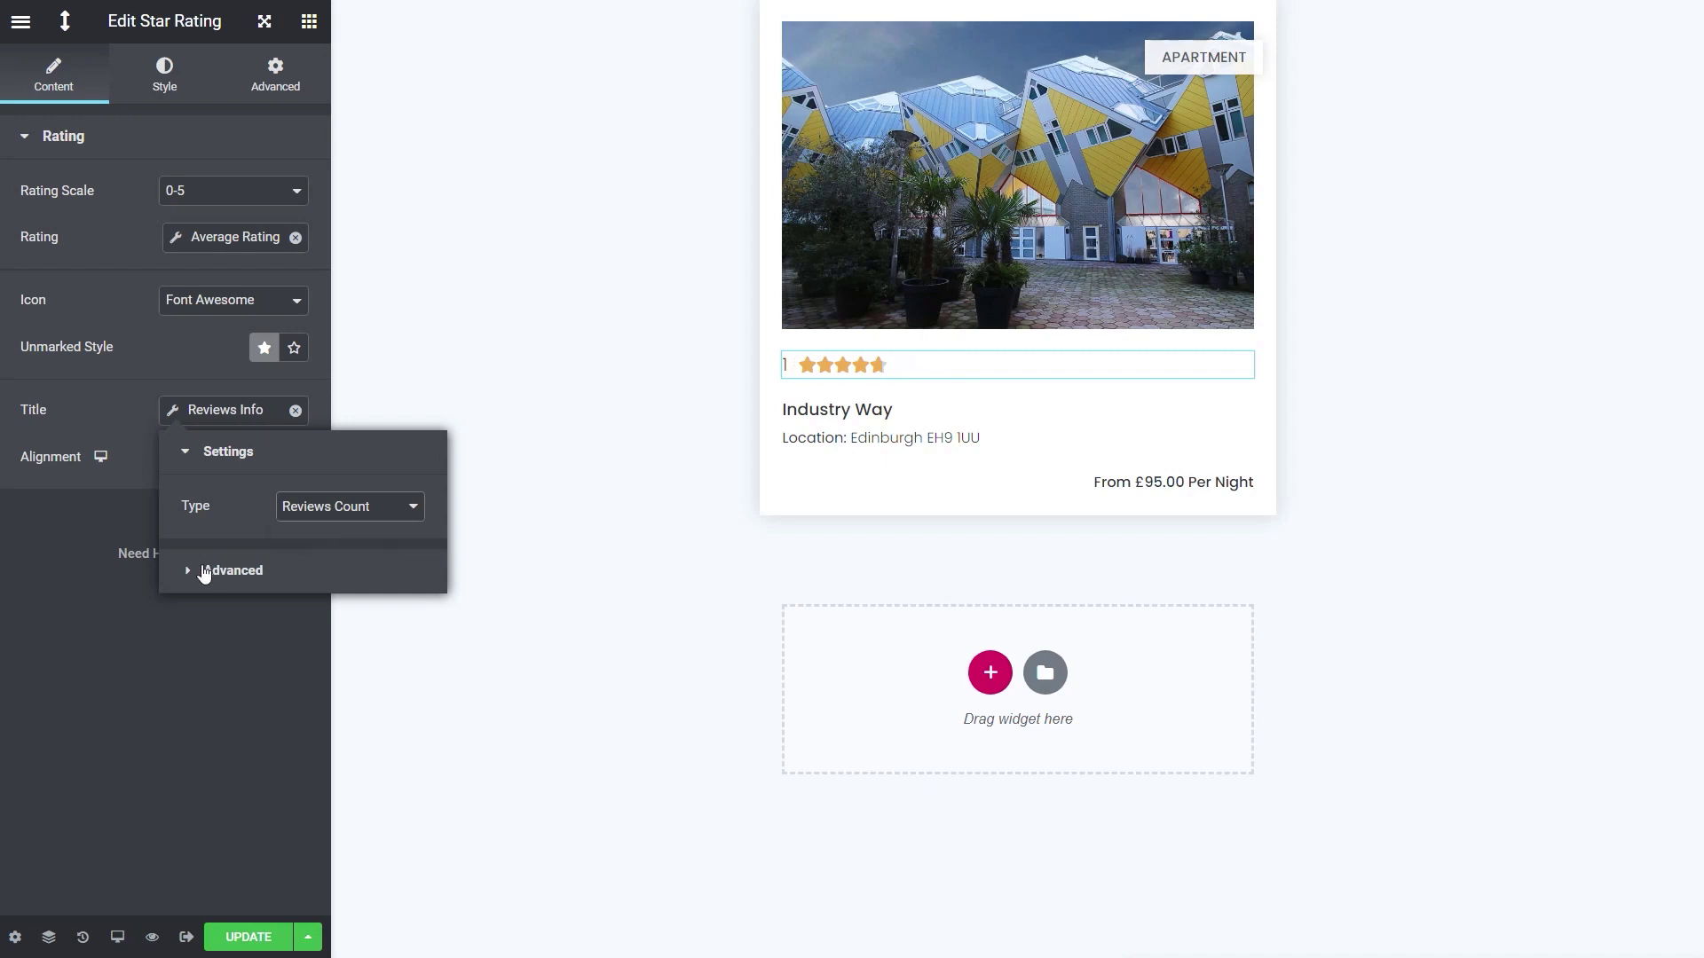
Step: Wrap the count with 'Reviews (' before and ')' after
left_click(189, 575)
left_click(327, 561)
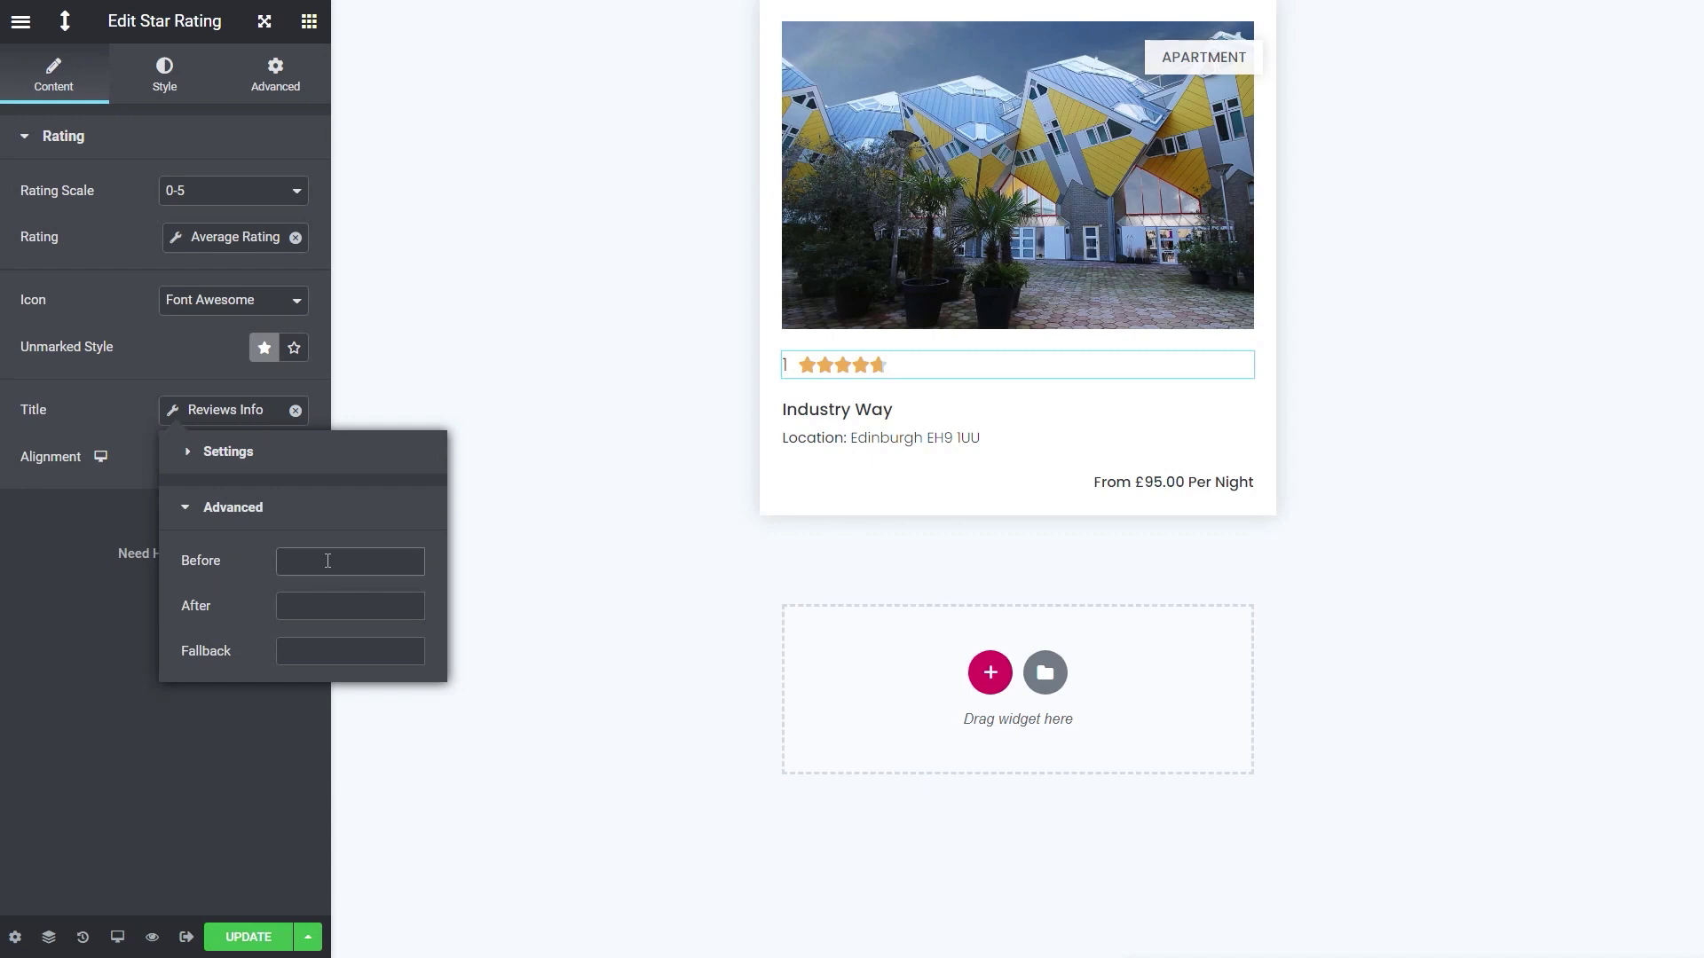
type("Reviews")
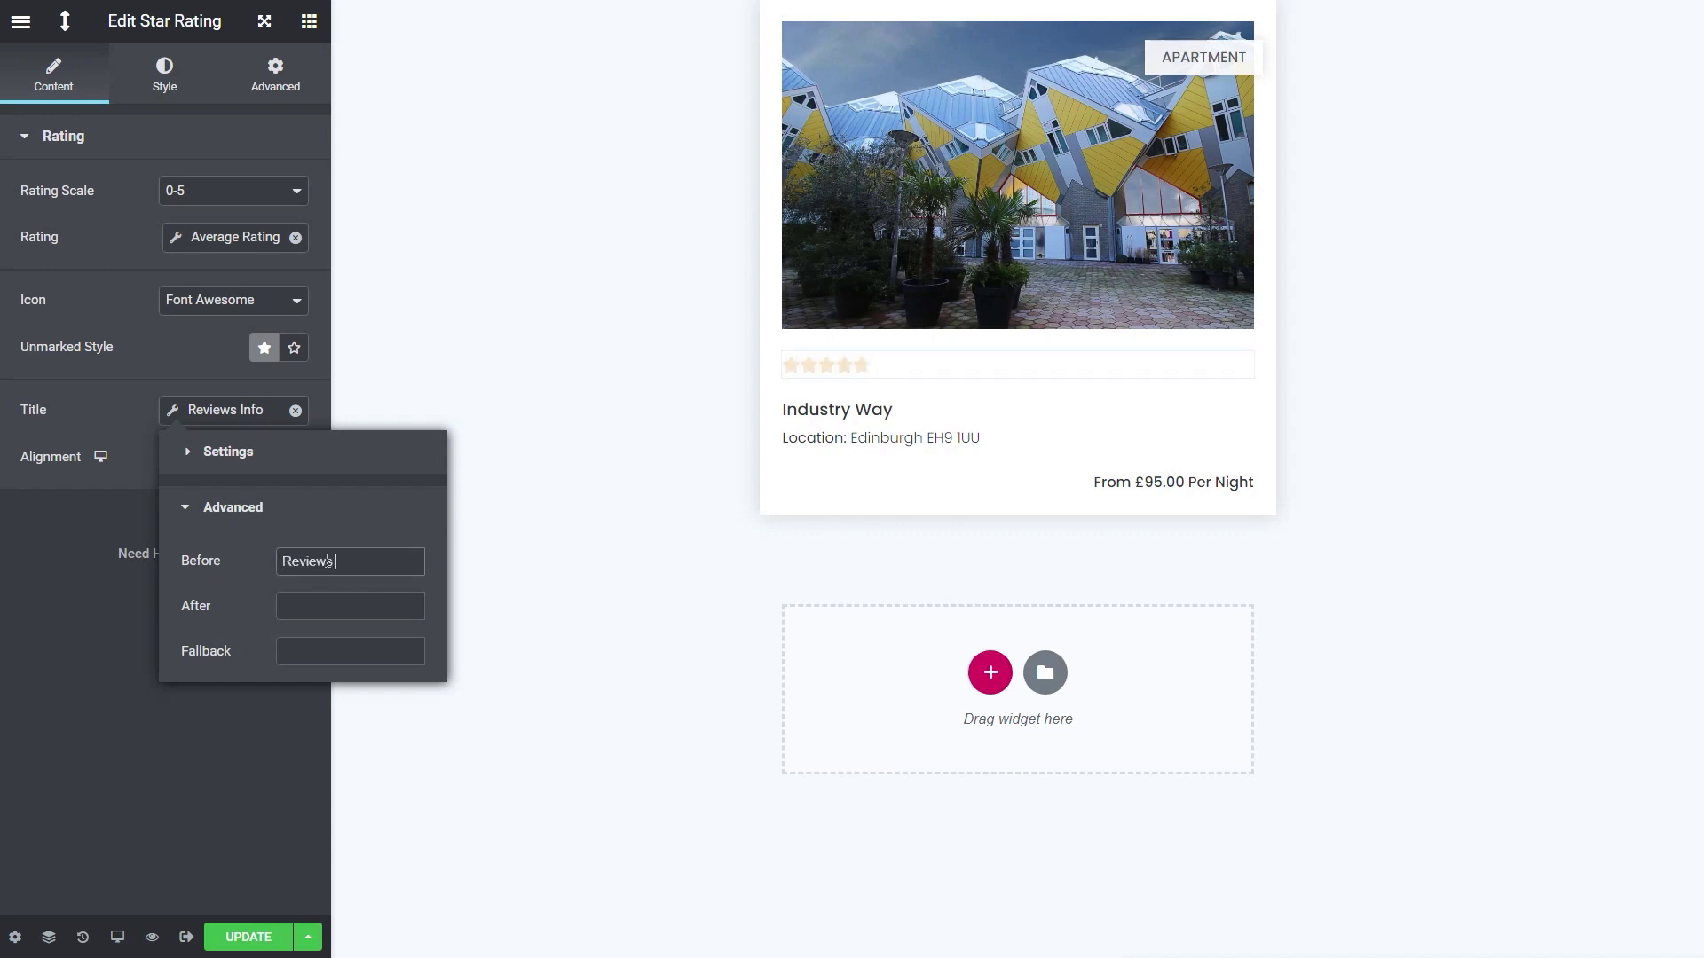
type(")")
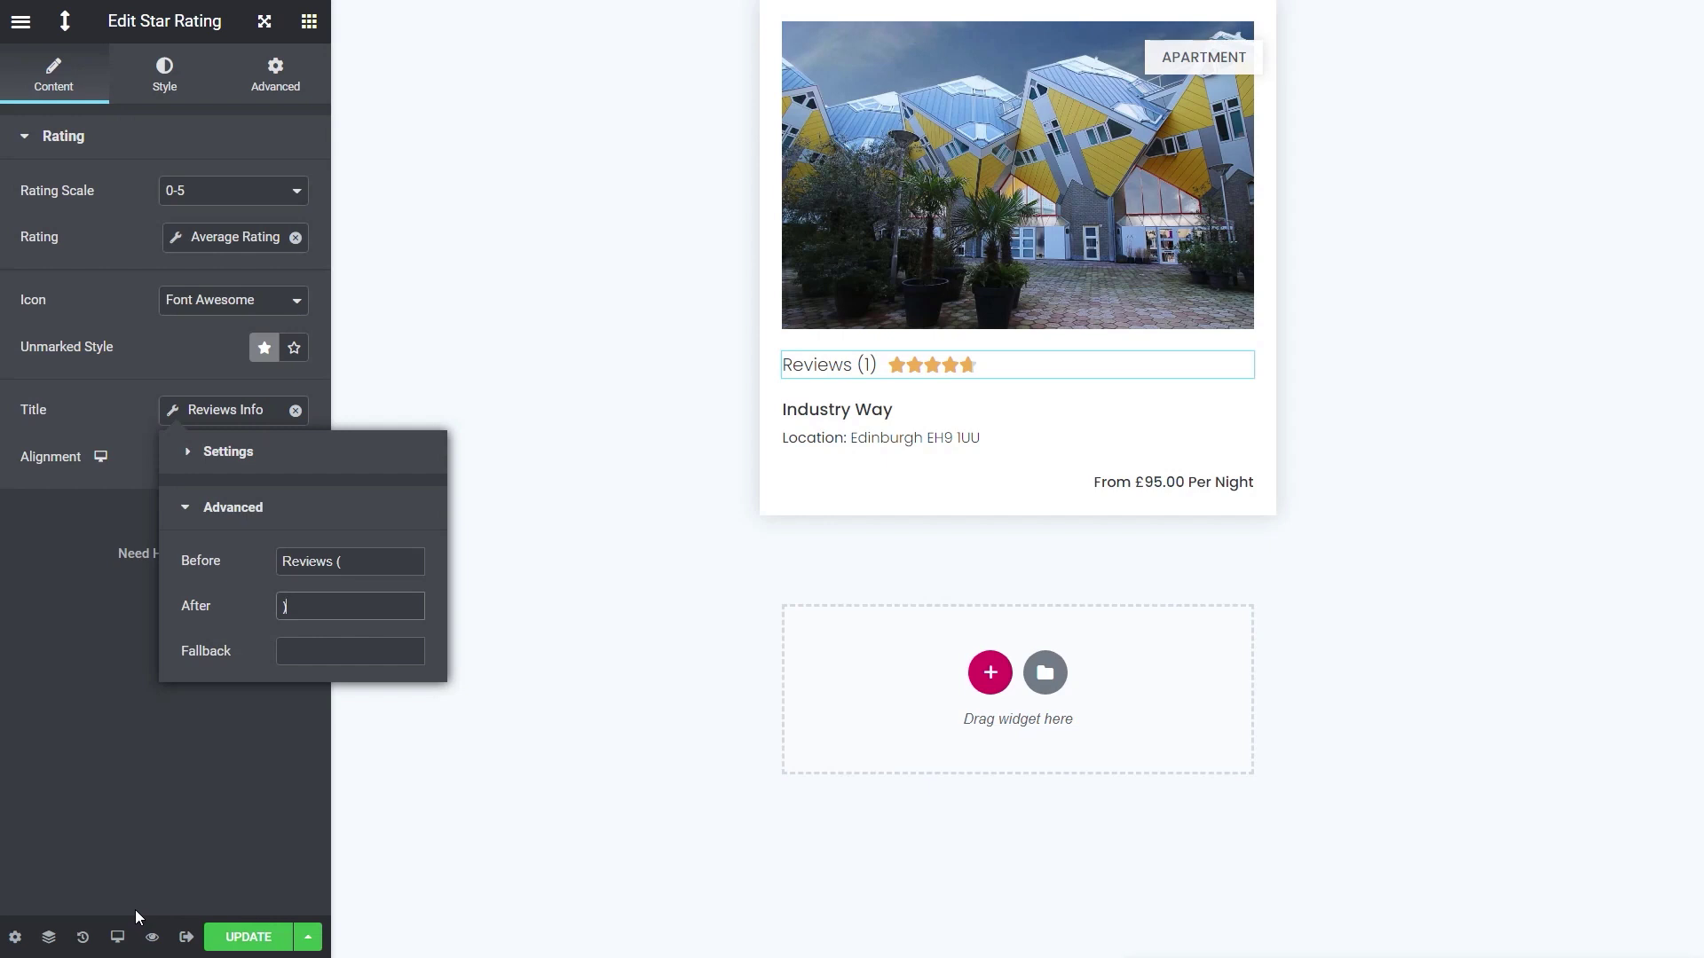
left_click(217, 865)
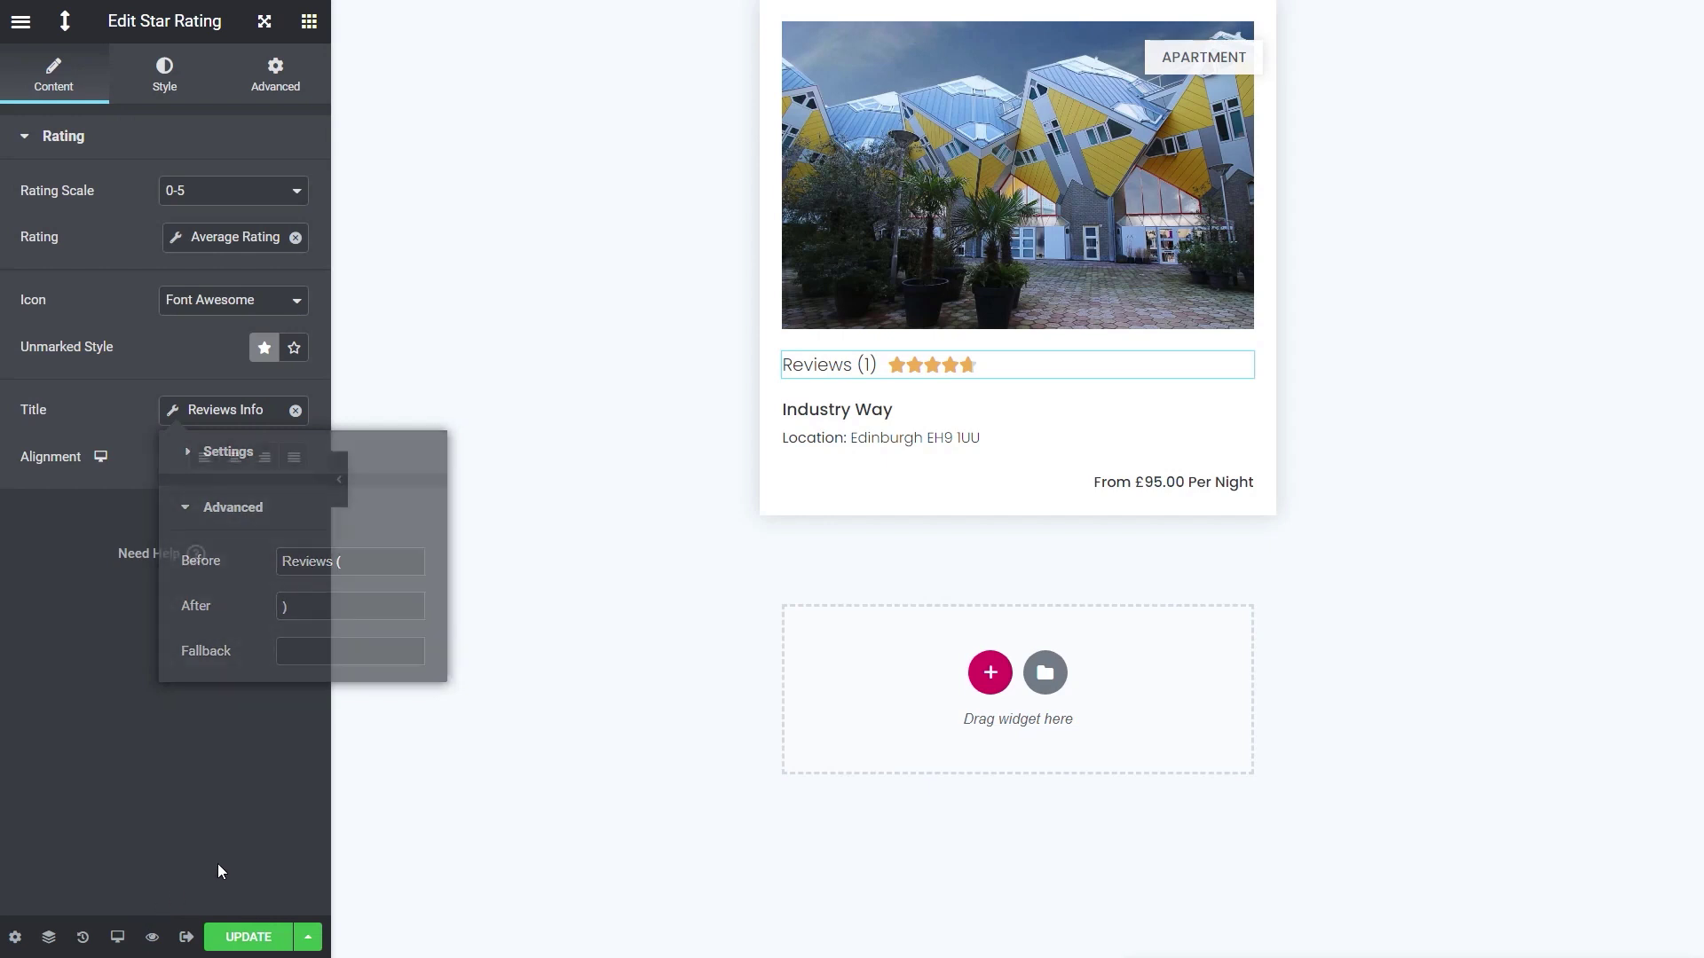
Step: Save the card template and refresh the archive to see each card's Reviews (n)
left_click(257, 939)
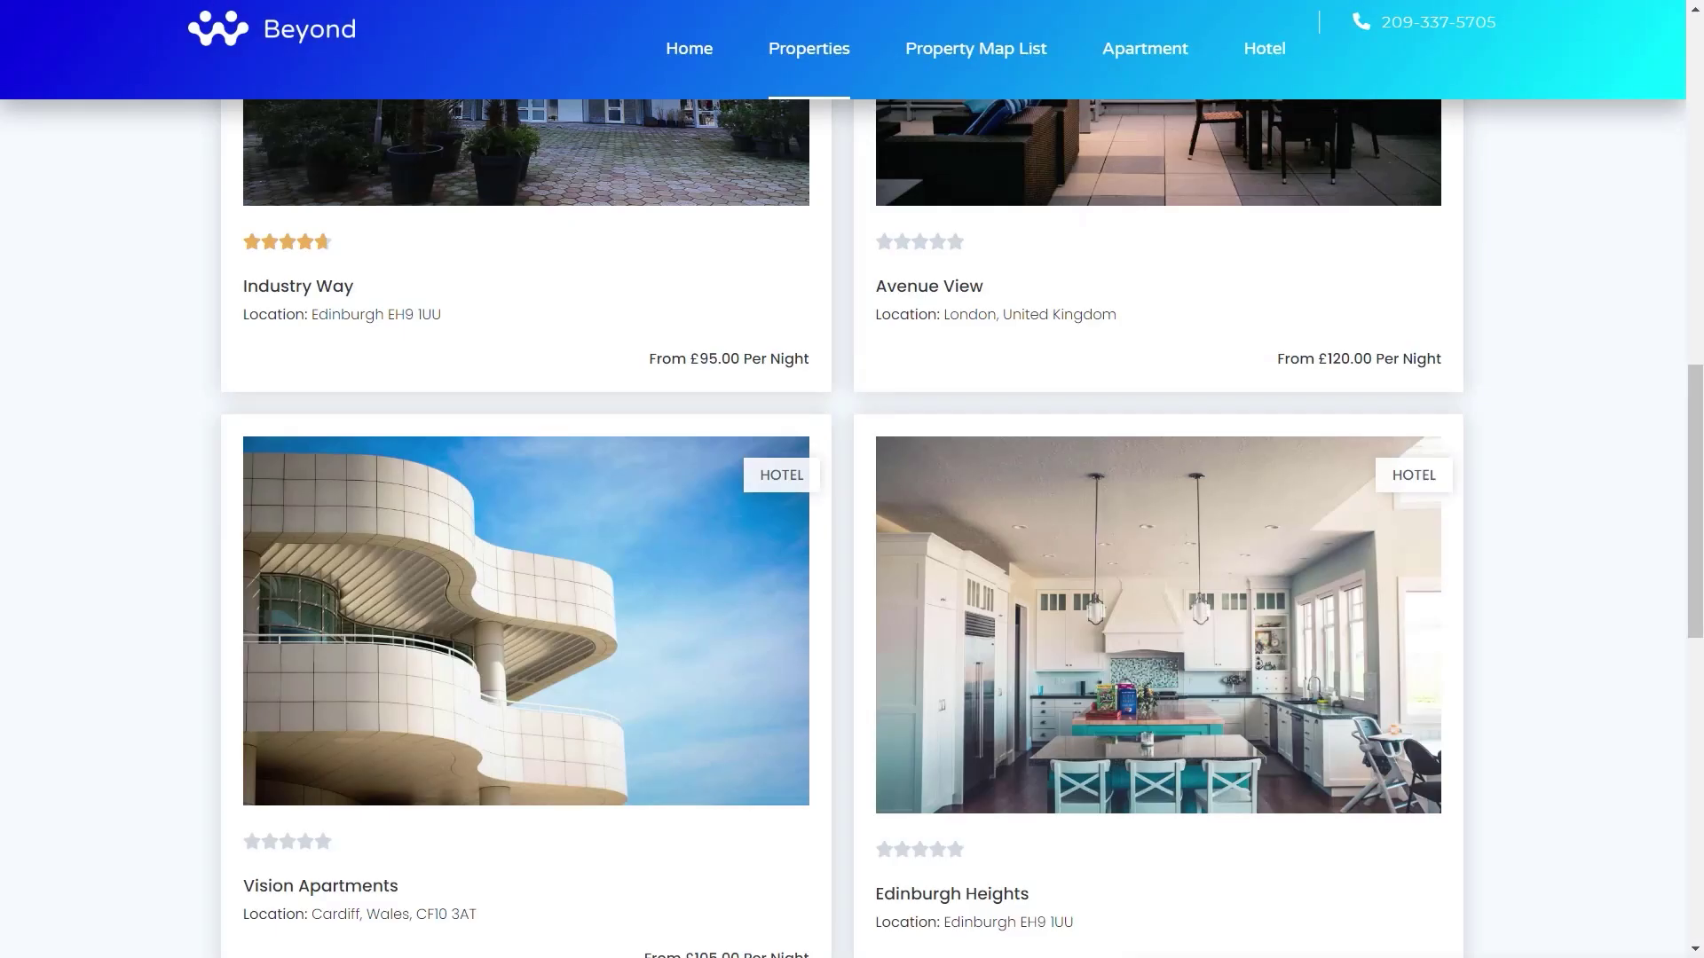
key("F5")
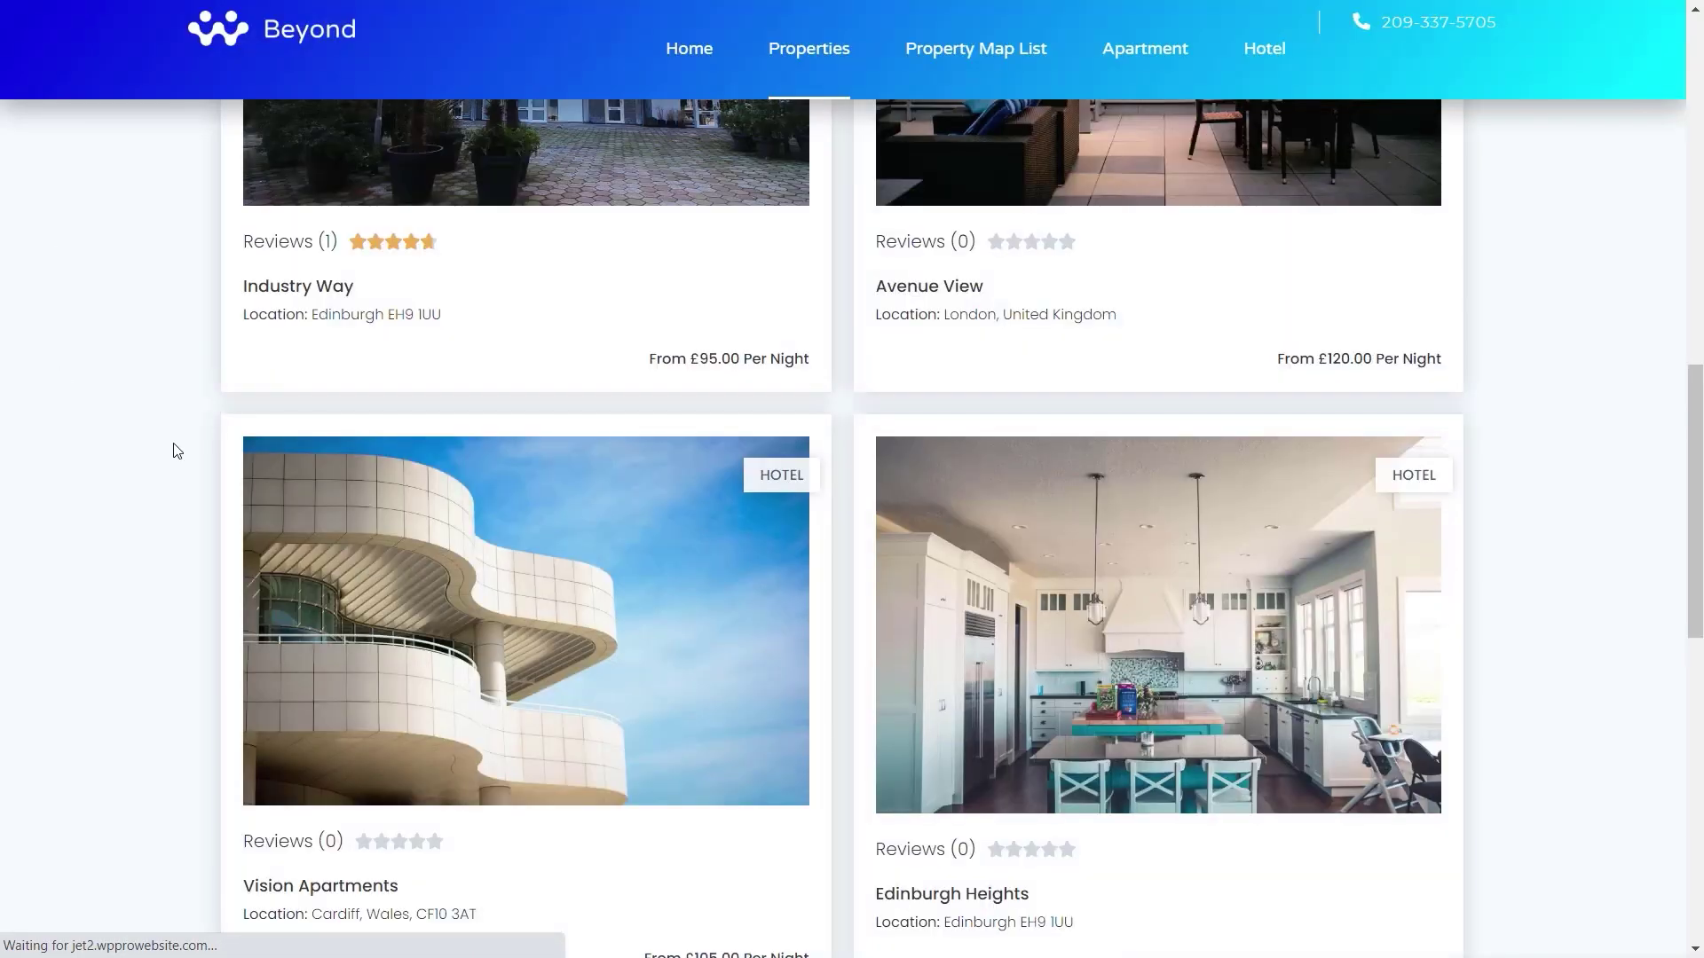
scroll(151, 450, "up", 4)
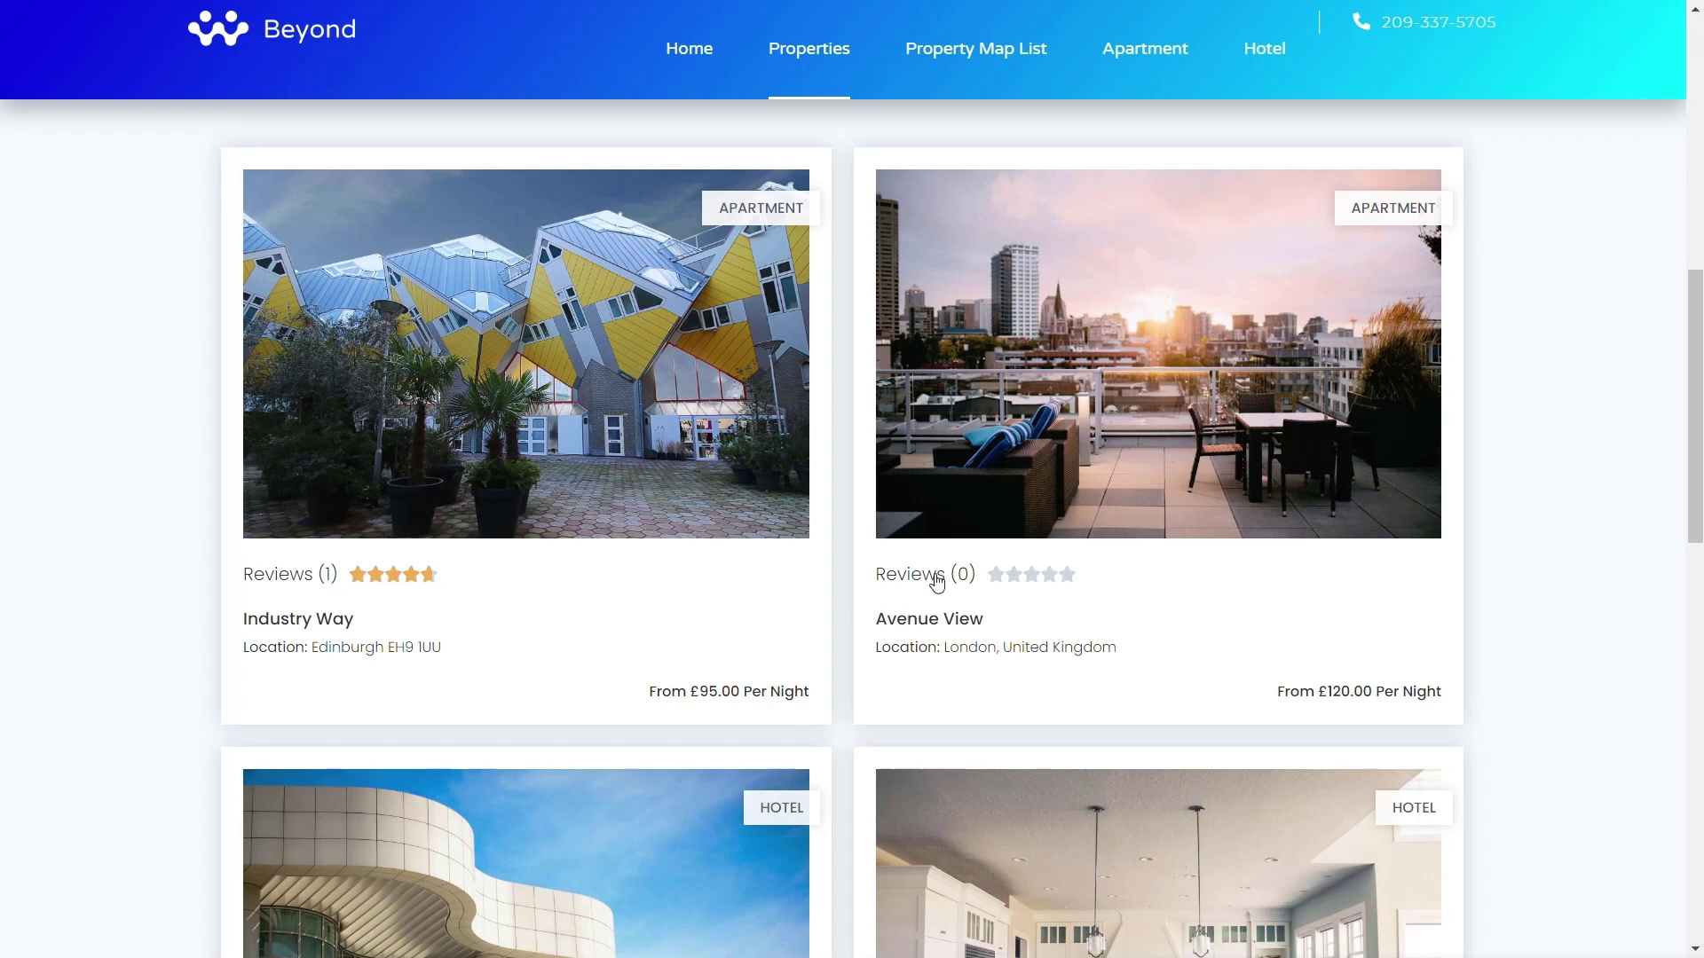
mouse_move(996, 580)
scroll(83, 562, "down", 1)
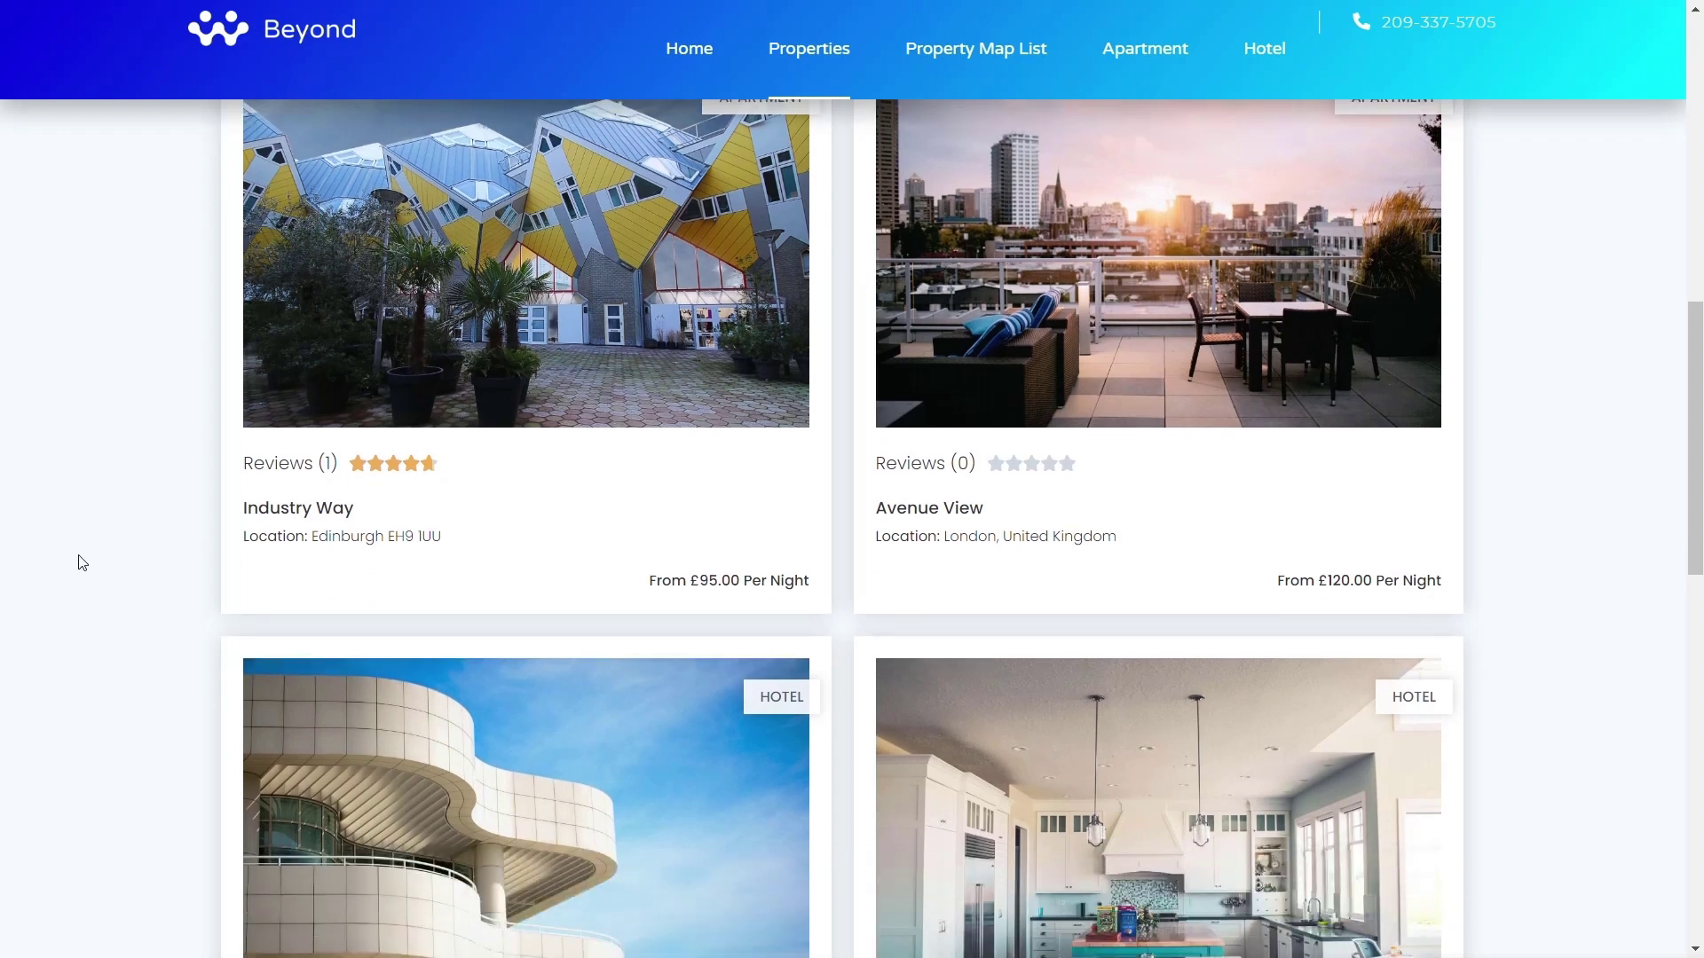